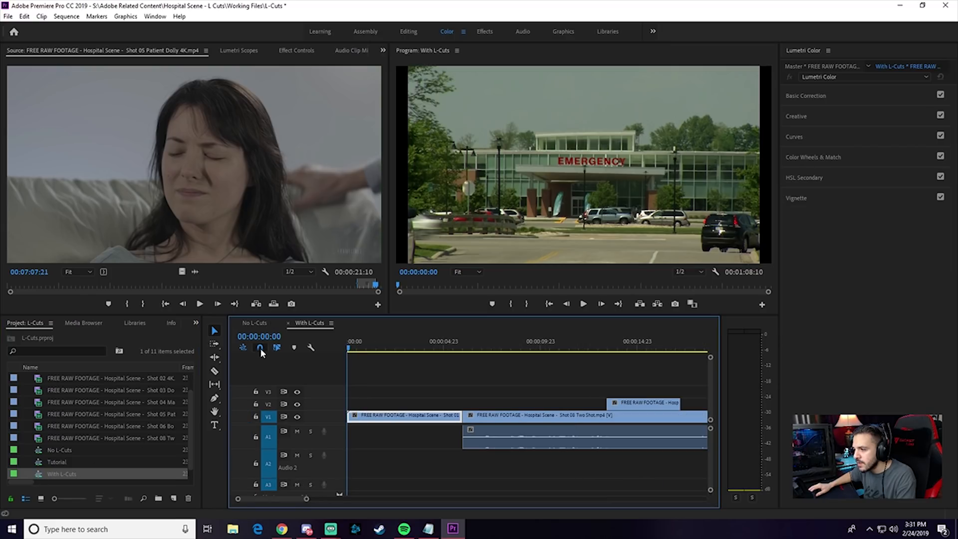
Open the No L-Cuts sequence and inspect its clips one by one, including the overlay clips on V2
click(260, 322)
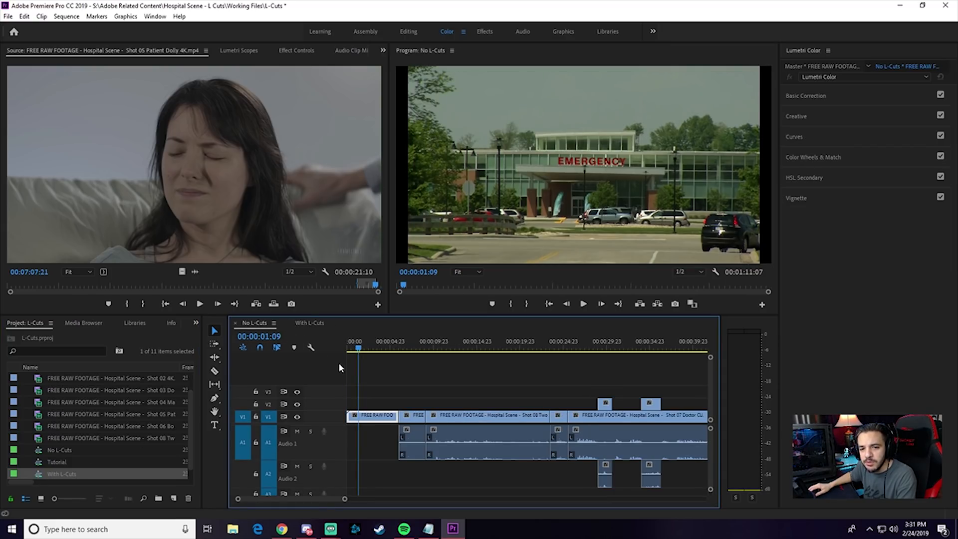
scroll(320, 497, down, 3)
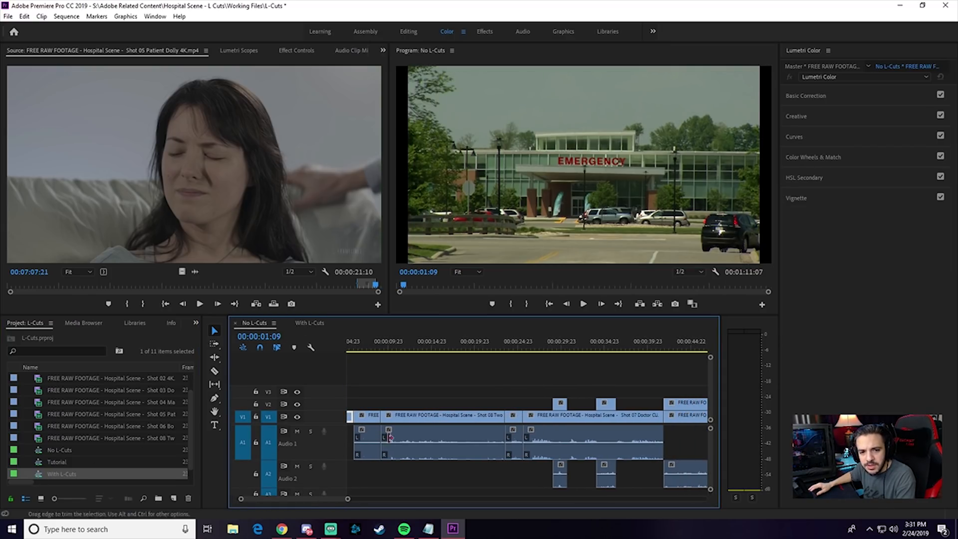
click(374, 416)
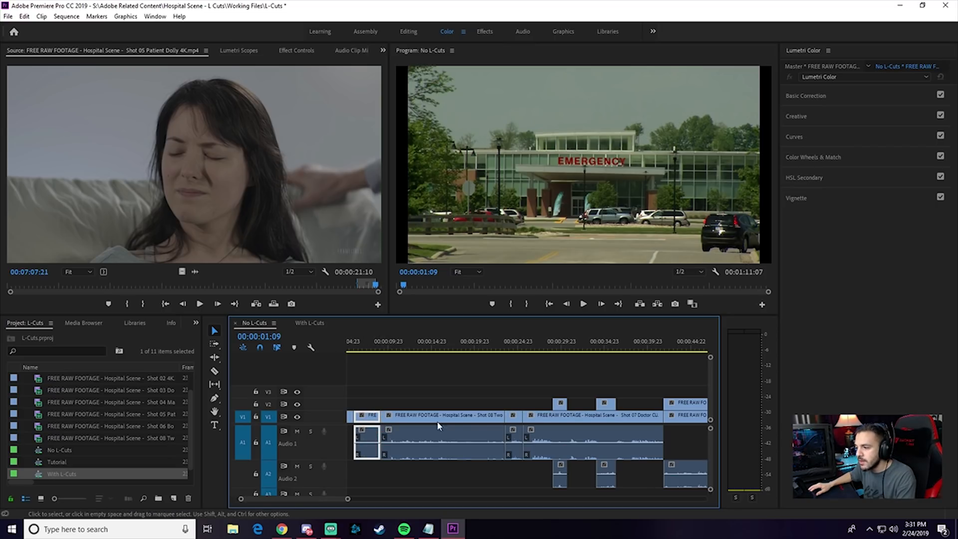
click(493, 419)
click(516, 421)
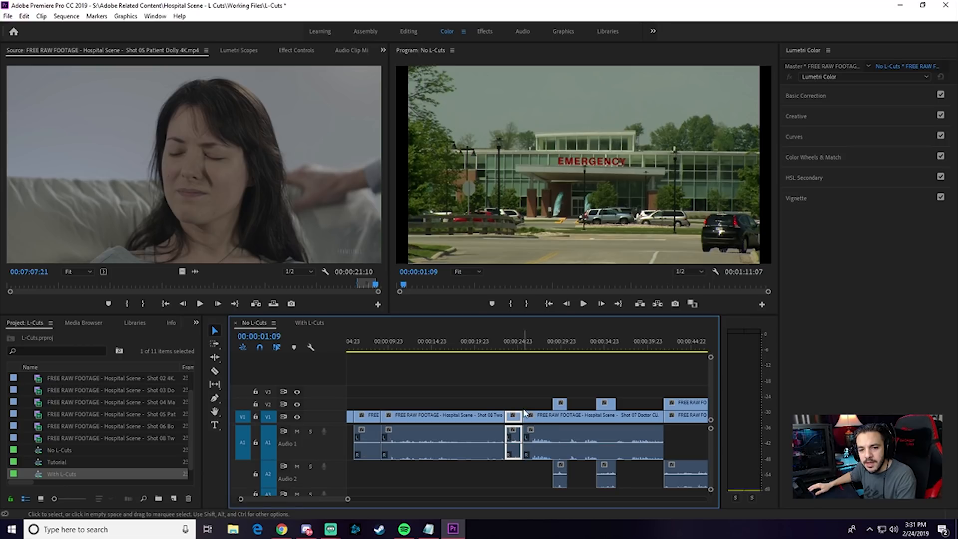
click(544, 420)
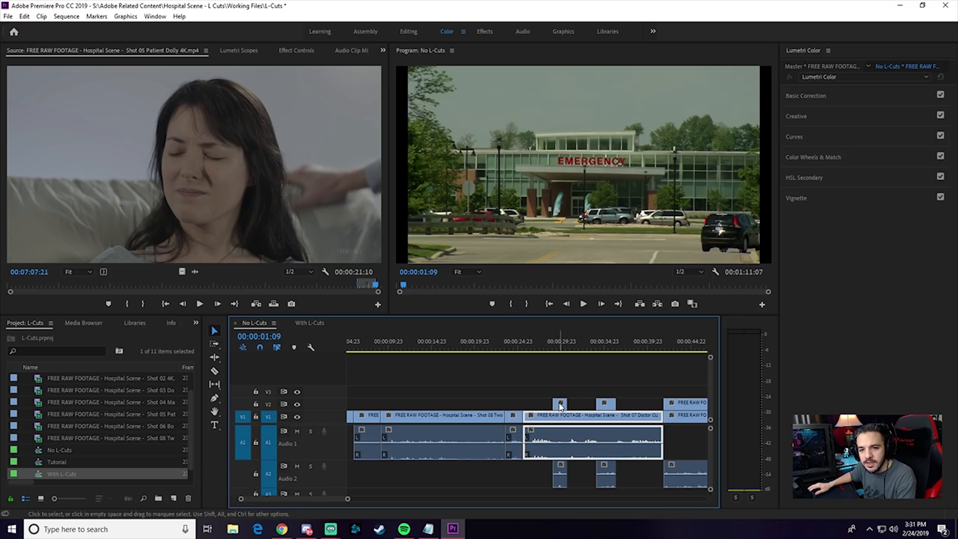
click(559, 407)
click(605, 407)
click(685, 403)
click(685, 418)
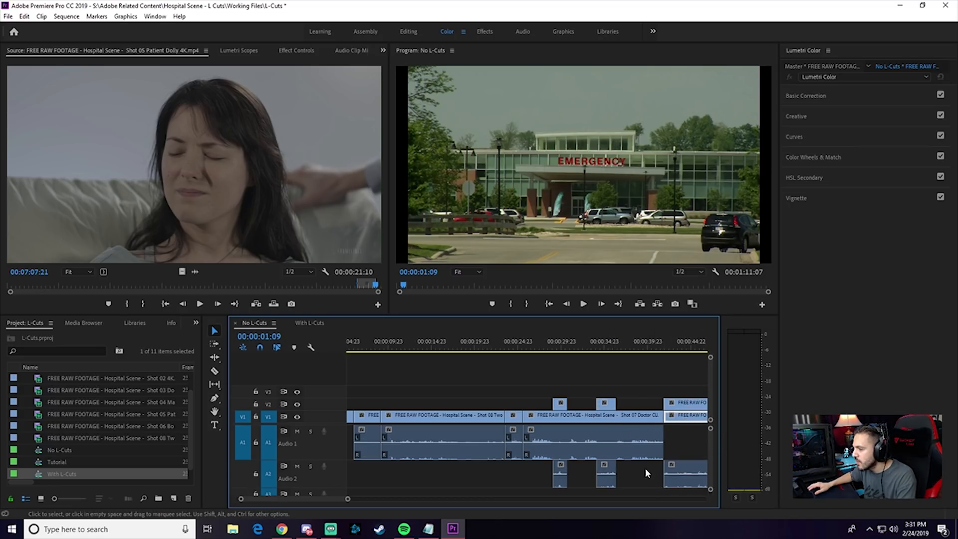
Delete the V1 clip beneath the overlapping one near 00:00:44:22 and move the overlapping clip down onto V1 and A1
drag(349, 498, 364, 498)
click(670, 421)
click(640, 417)
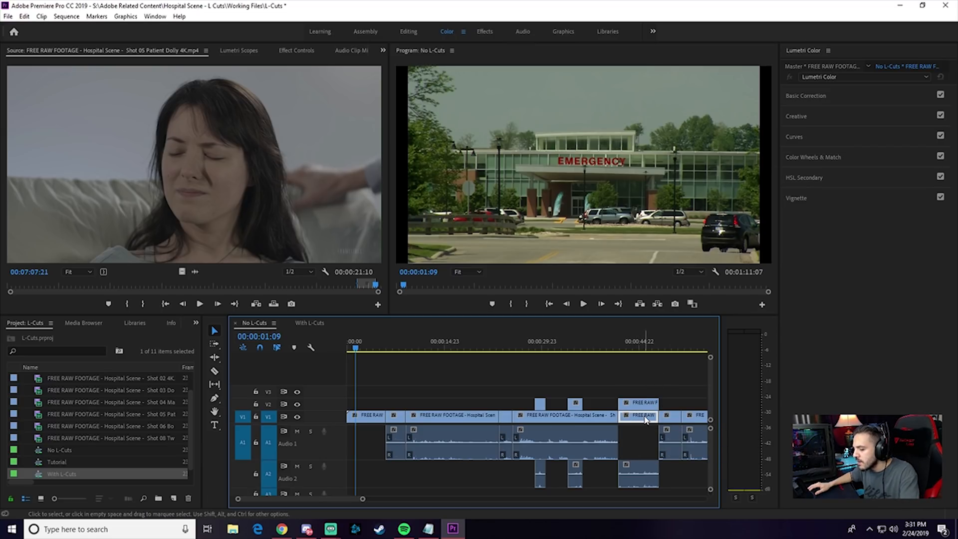
key(Delete)
click(649, 402)
key(alt+Down)
drag(639, 475, 639, 443)
Play the opening of the No L-Cuts sequence from its start
click(608, 348)
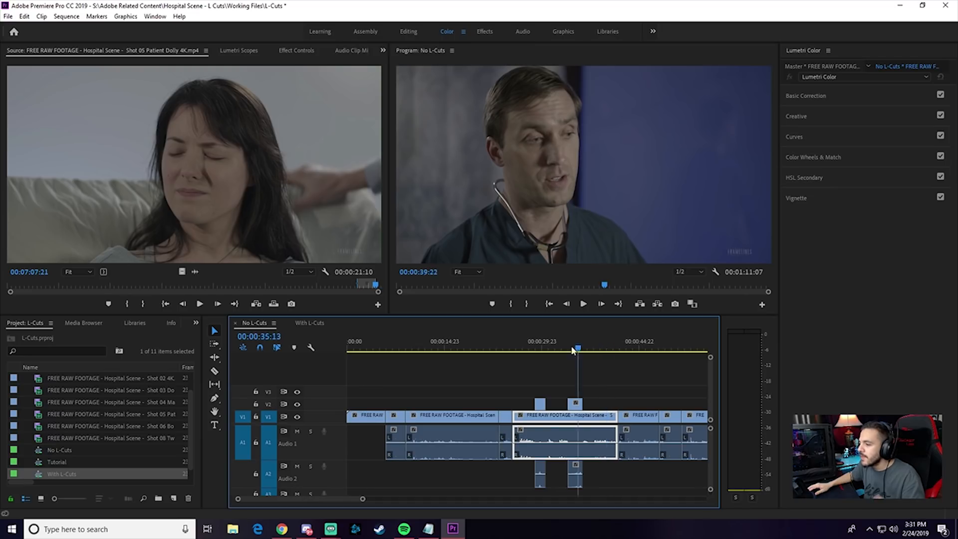
key(Home)
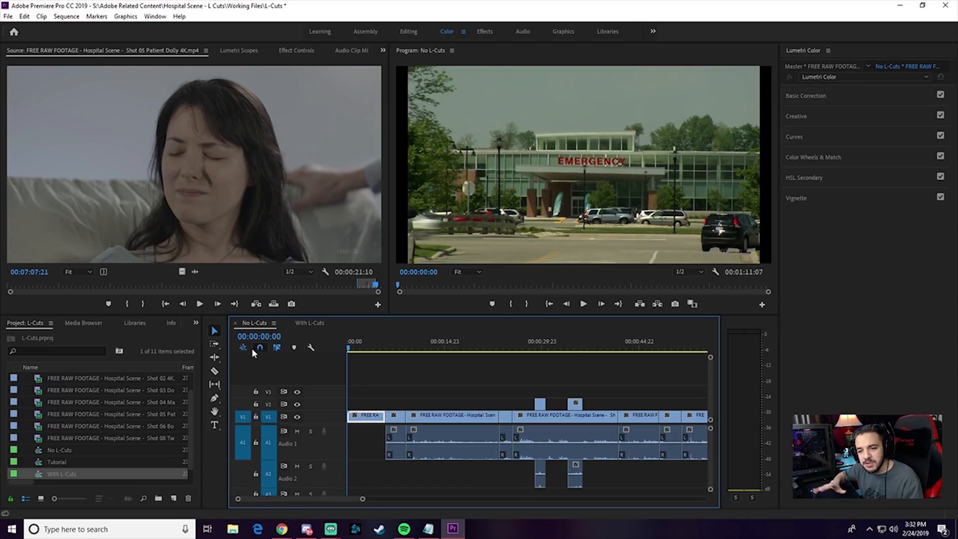
key(space)
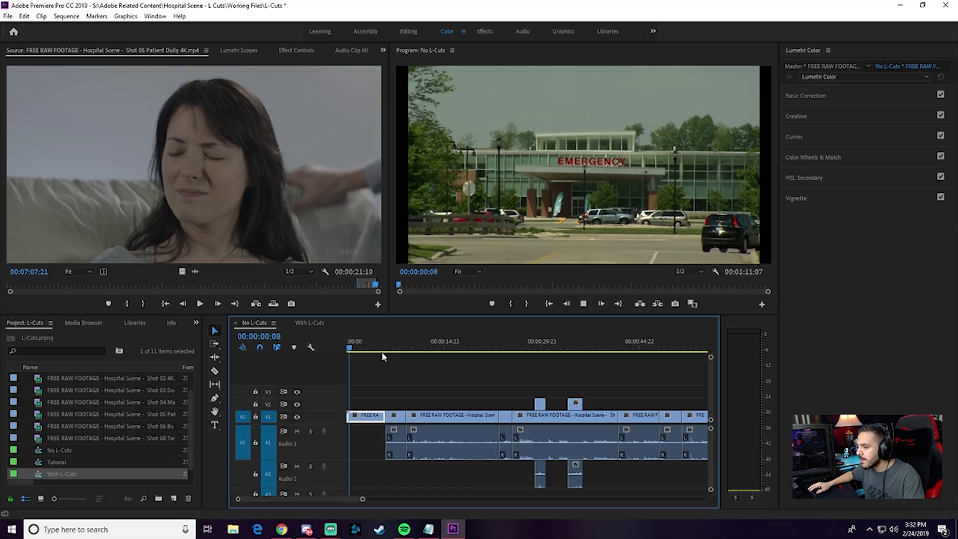
key(space)
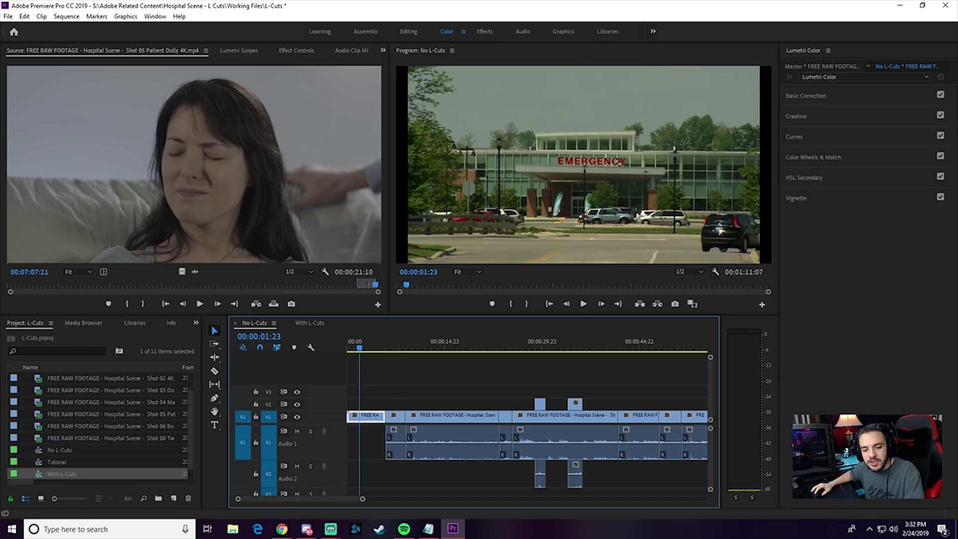
Switch to Notepad, read the scene script's opening hospital directions from the exterior to the bedside, and move the script window out of the way
key(alt+Tab)
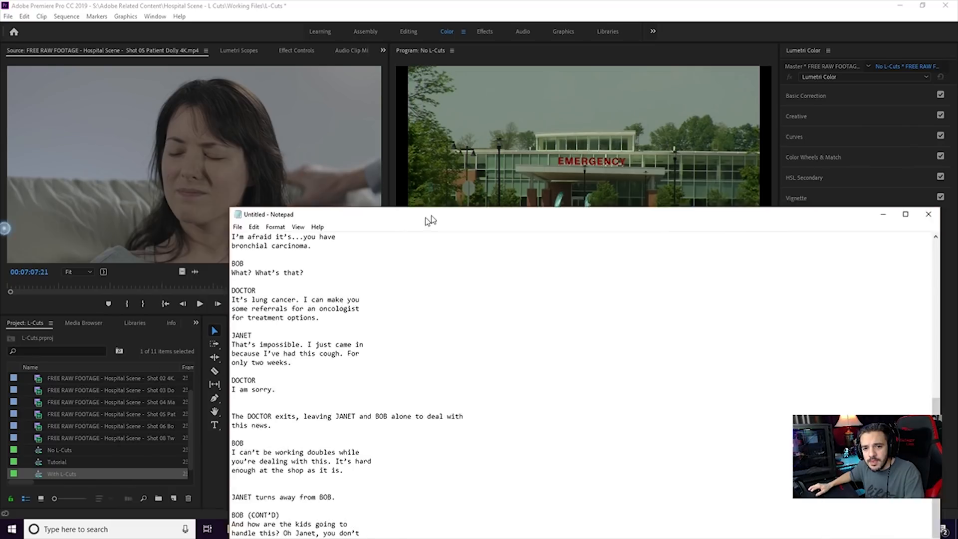
drag(428, 214, 331, 98)
scroll(311, 172, up, 12)
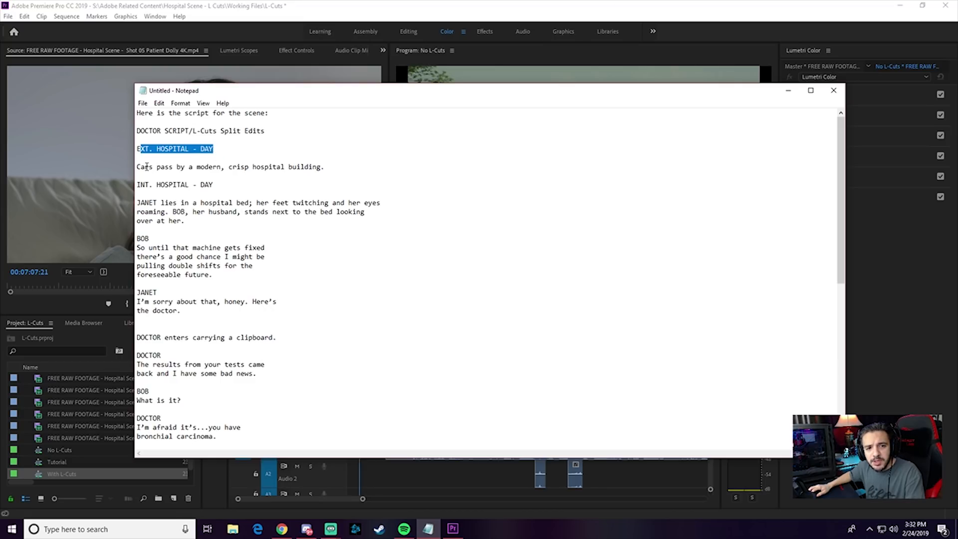
drag(147, 166, 185, 172)
drag(249, 172, 307, 173)
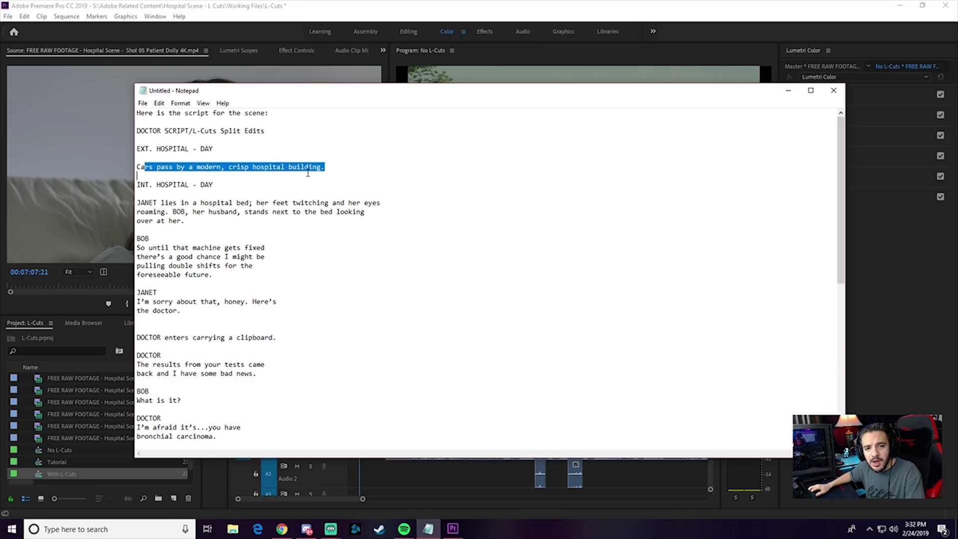
click(339, 169)
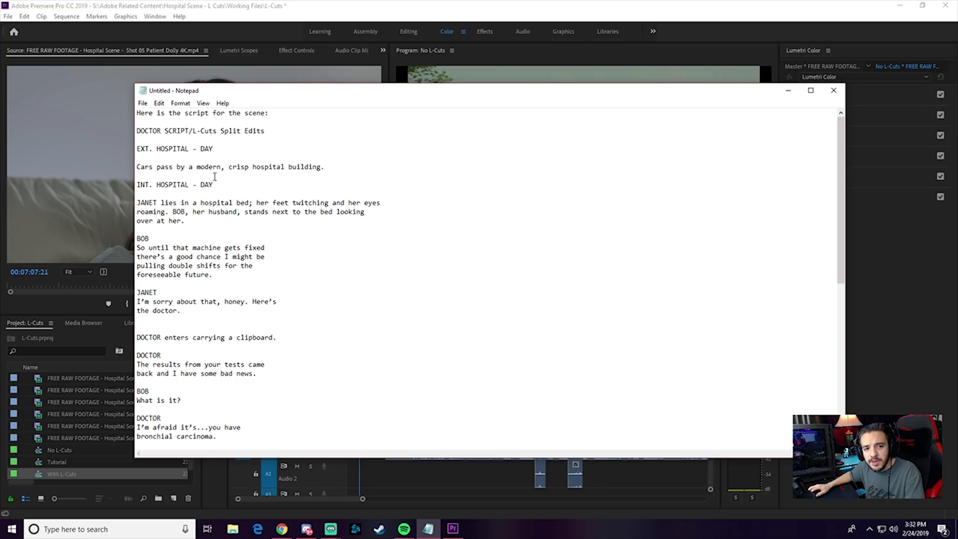
drag(139, 204, 381, 210)
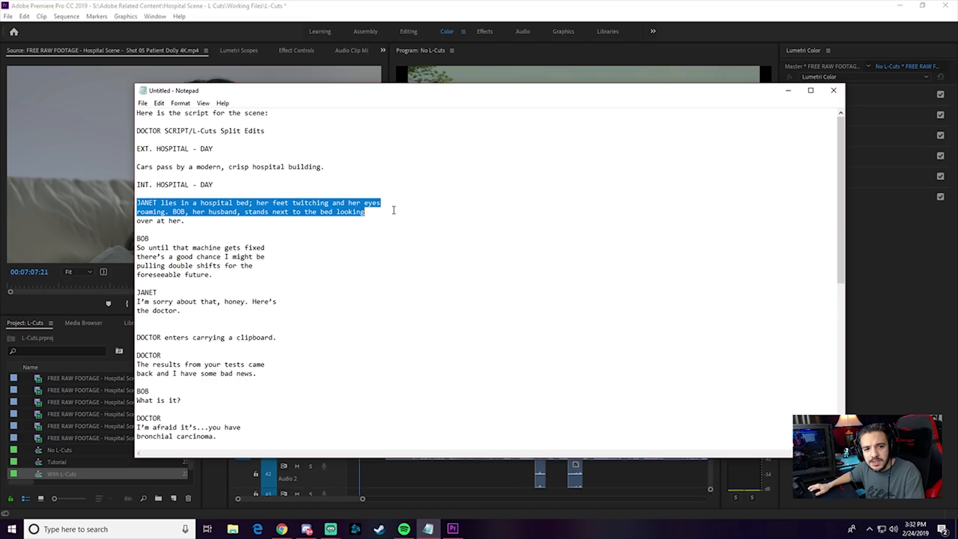
drag(393, 216, 393, 221)
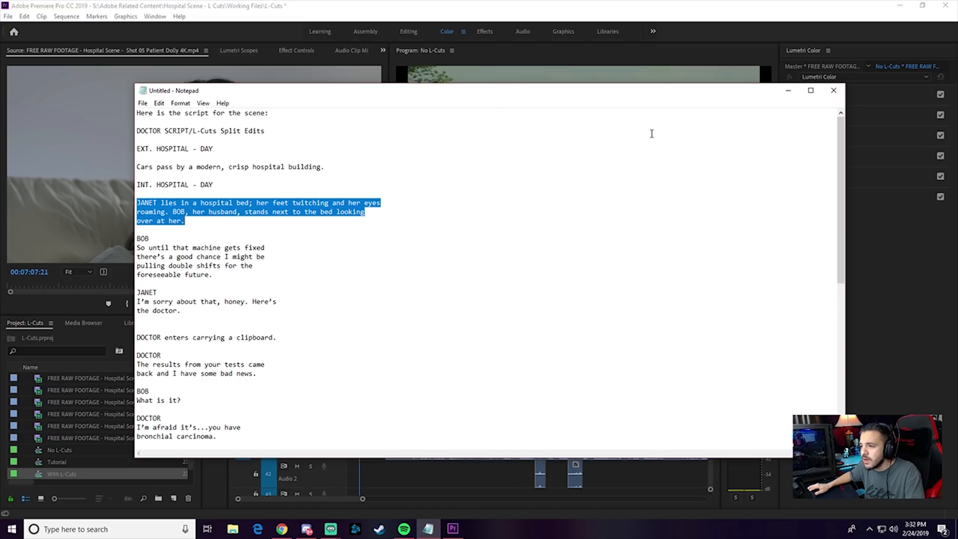
drag(556, 94, 1, 204)
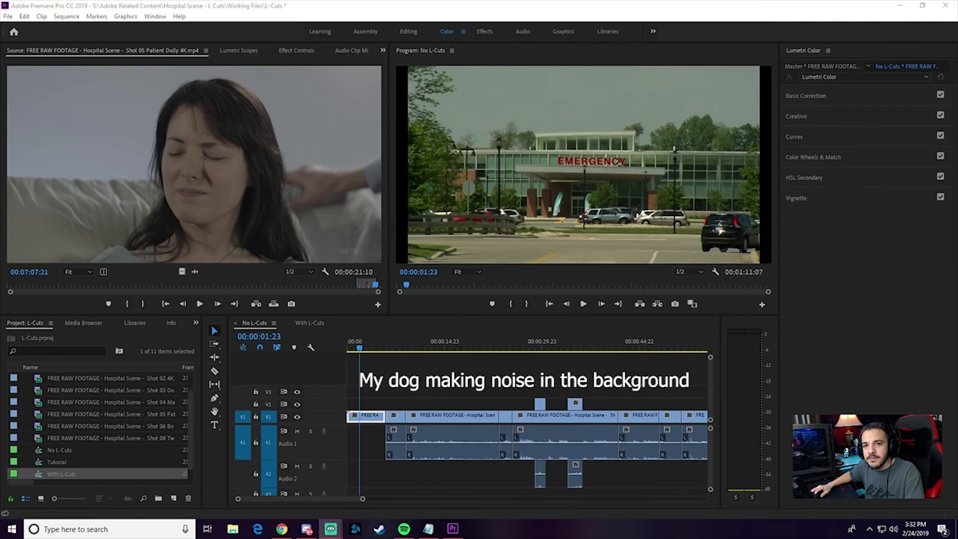
Play the No L-Cuts sequence and replay the cut from the doctor to the patient from 00:00:38:14
click(377, 351)
key(space)
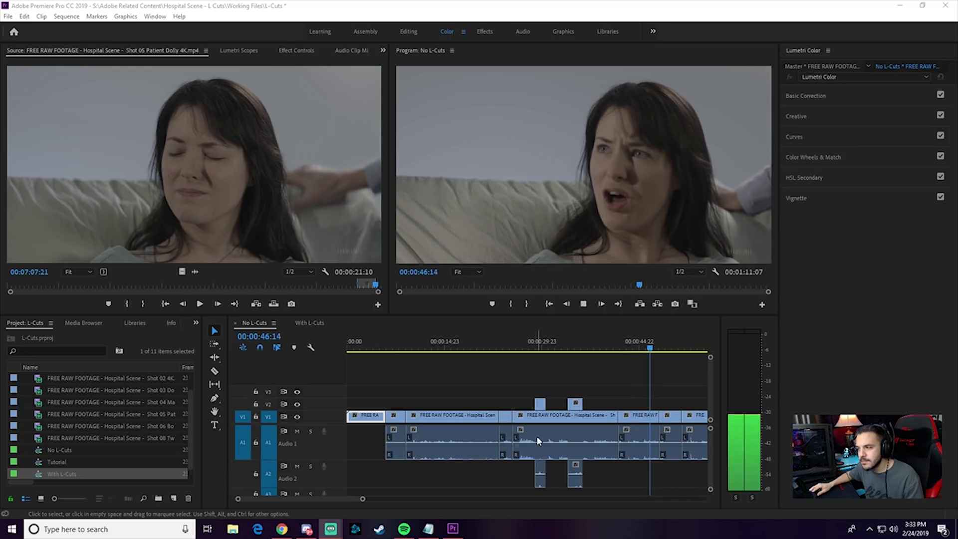
drag(653, 352, 609, 348)
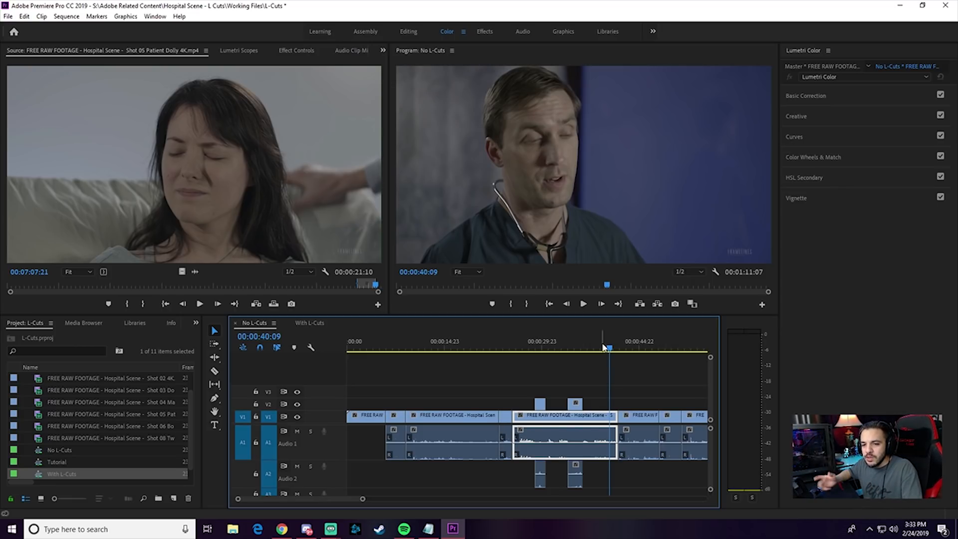
drag(609, 348, 600, 349)
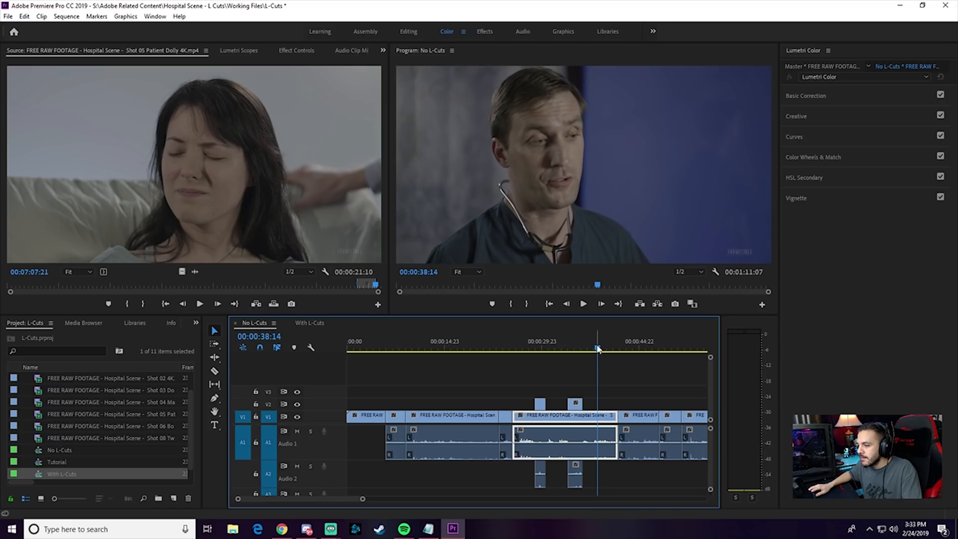
key(space)
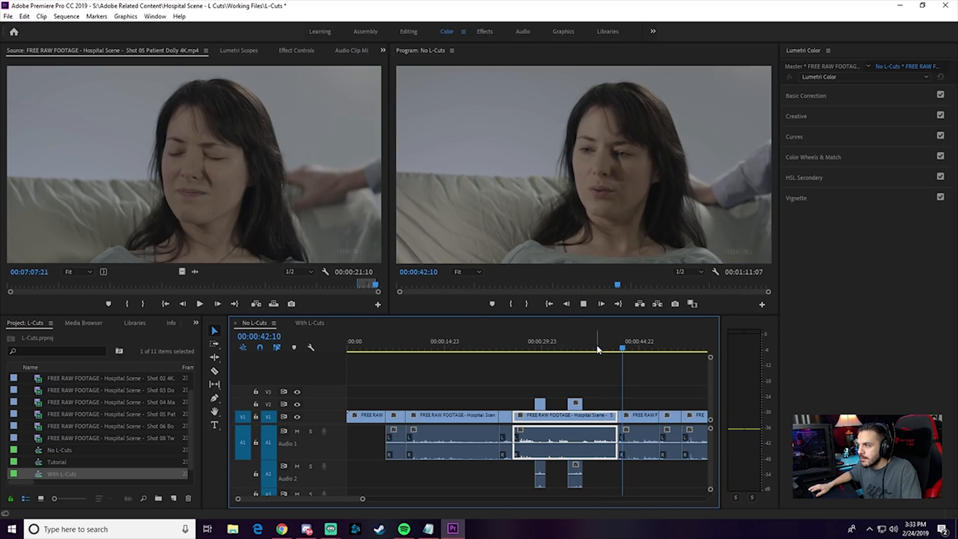
key(space)
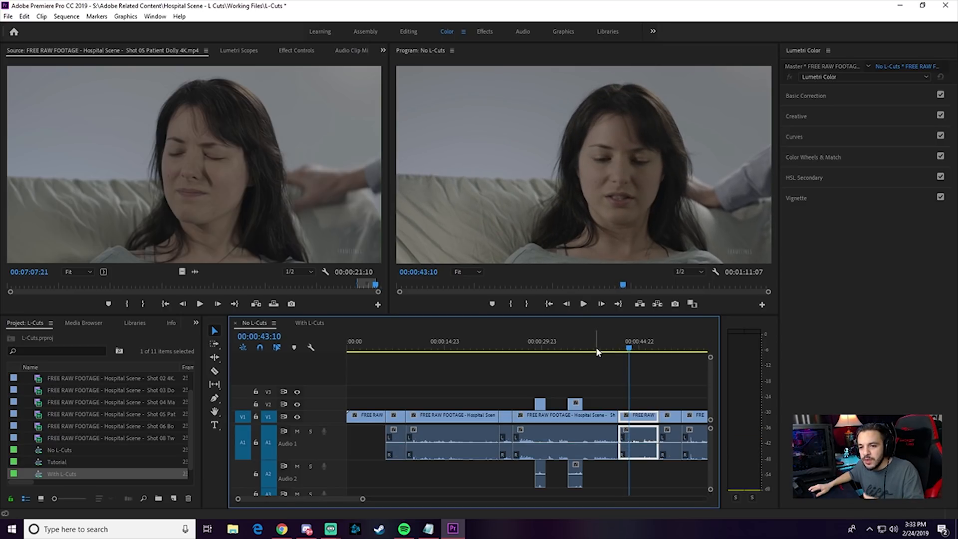
Open the With L-Cuts sequence and play the part where the doctor's shot cuts to the patient
click(308, 323)
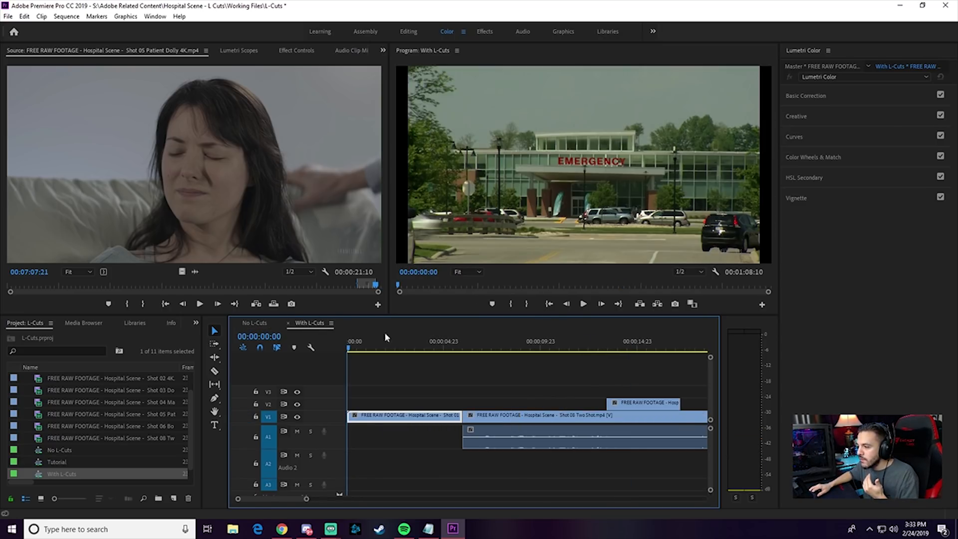
mouse_move(359, 498)
mouse_down()
mouse_move(326, 500)
mouse_move(370, 500)
mouse_up()
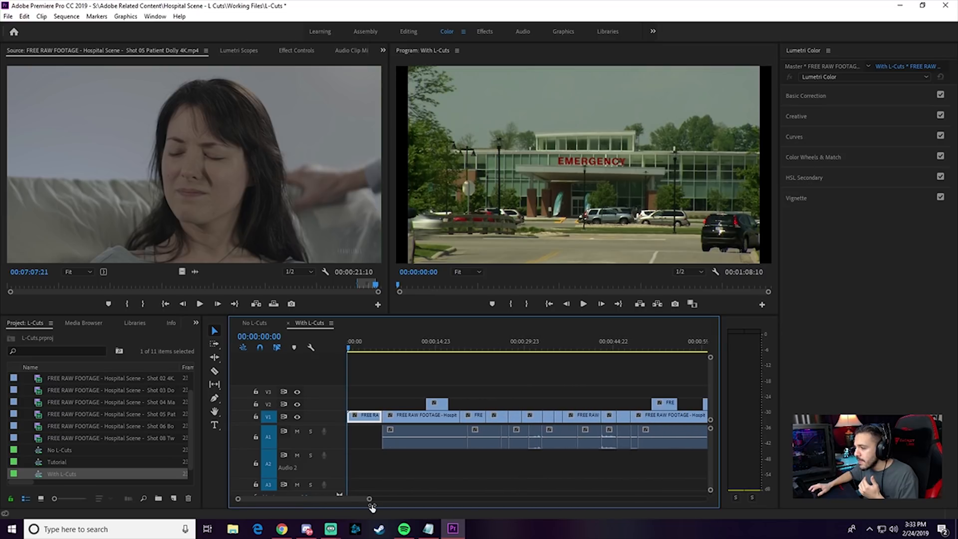
click(557, 348)
key(space)
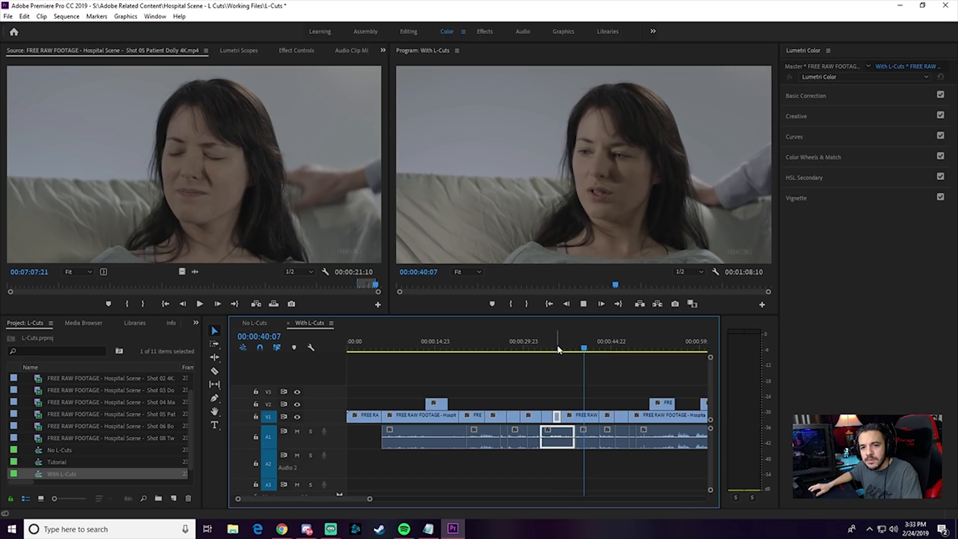
key(space)
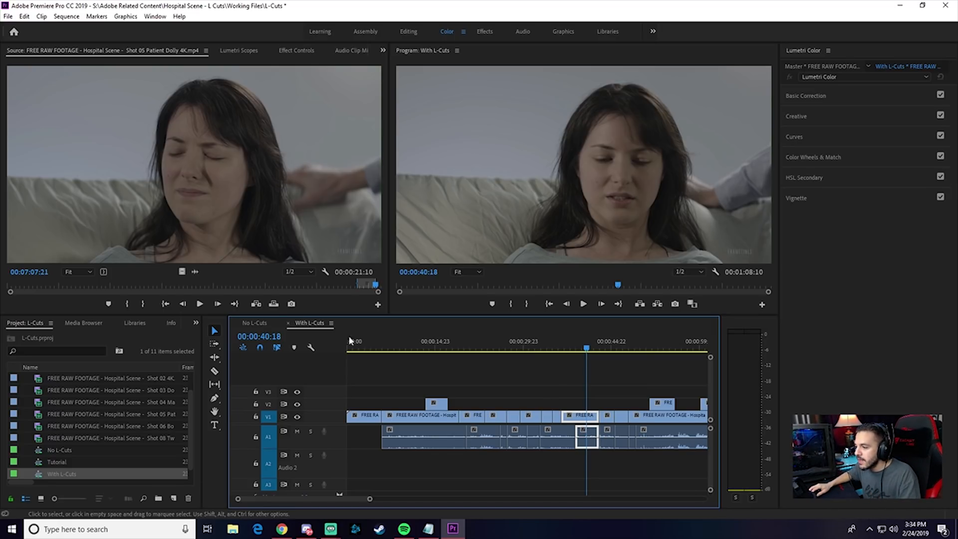
Check the No L-Cuts sequence at 00:00:53:13, then examine the offset video and audio edits clip by clip in With L-Cuts
click(255, 322)
mouse_move(631, 345)
mouse_down()
mouse_move(741, 361)
mouse_move(597, 359)
mouse_move(578, 344)
mouse_move(633, 353)
mouse_up()
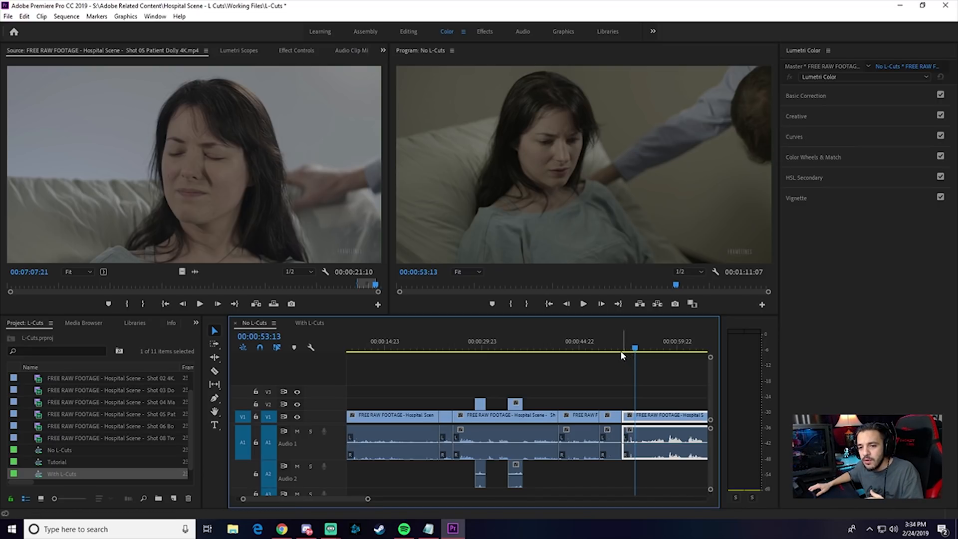
click(310, 323)
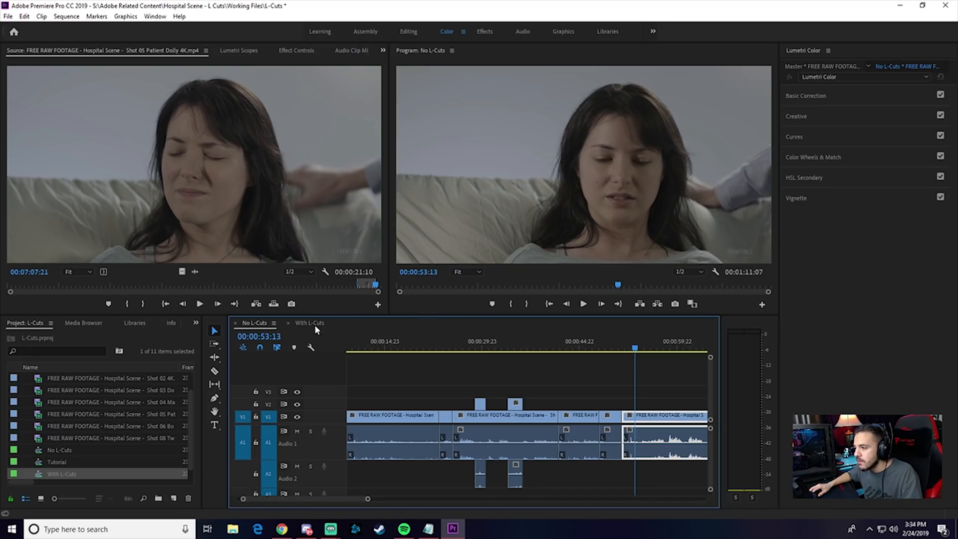
click(428, 419)
drag(378, 495, 341, 496)
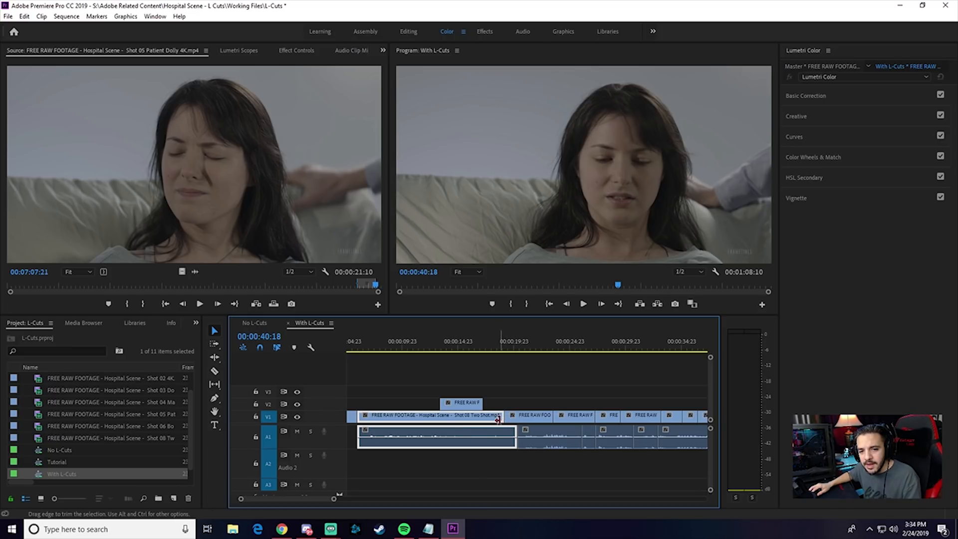
click(532, 421)
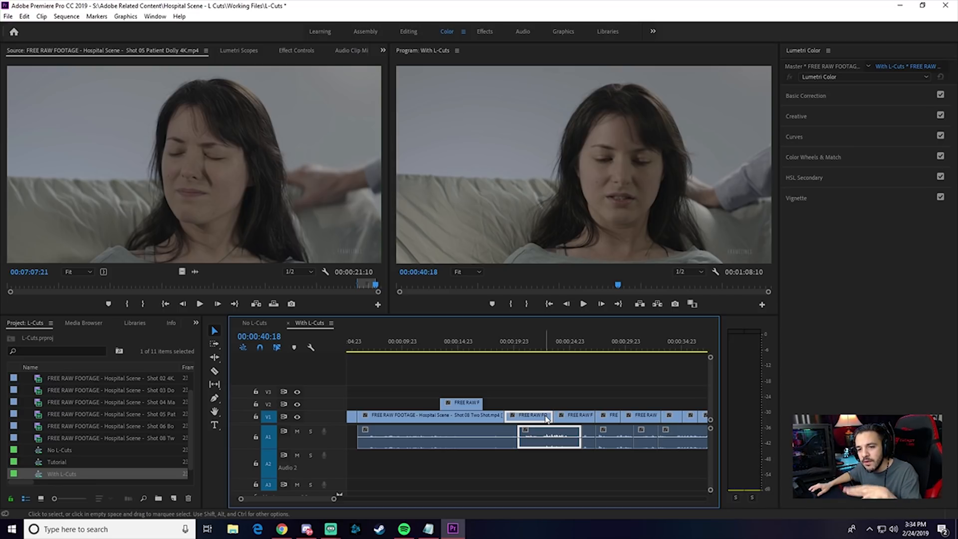
click(571, 417)
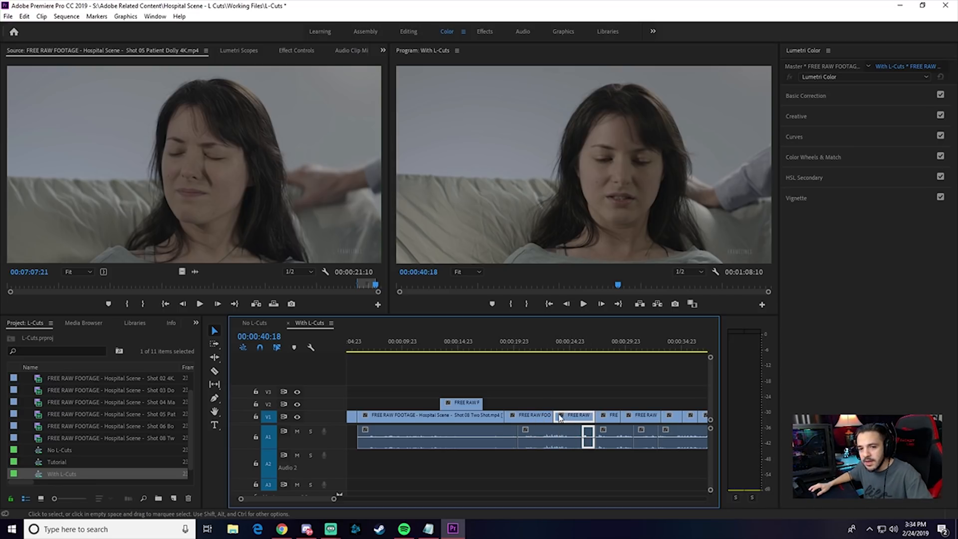
click(608, 416)
click(645, 419)
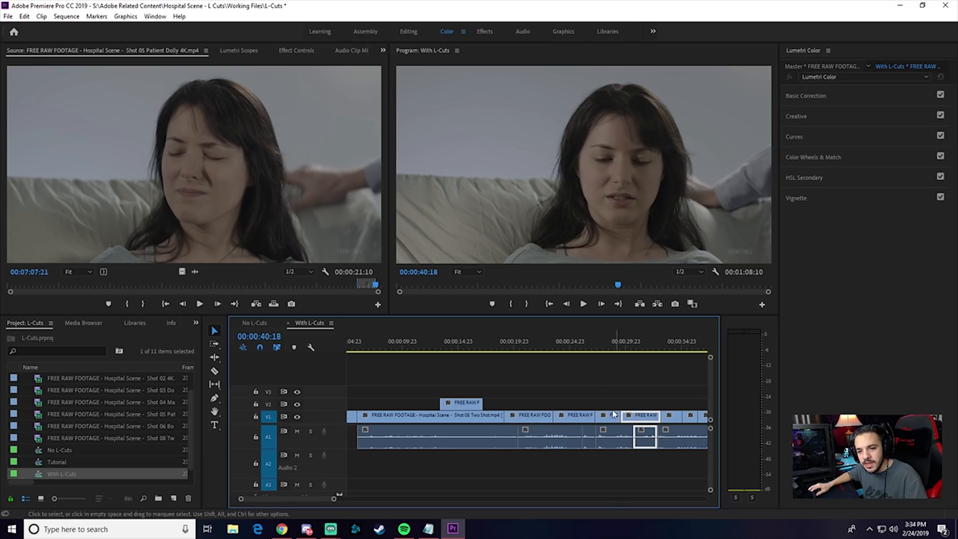
click(670, 422)
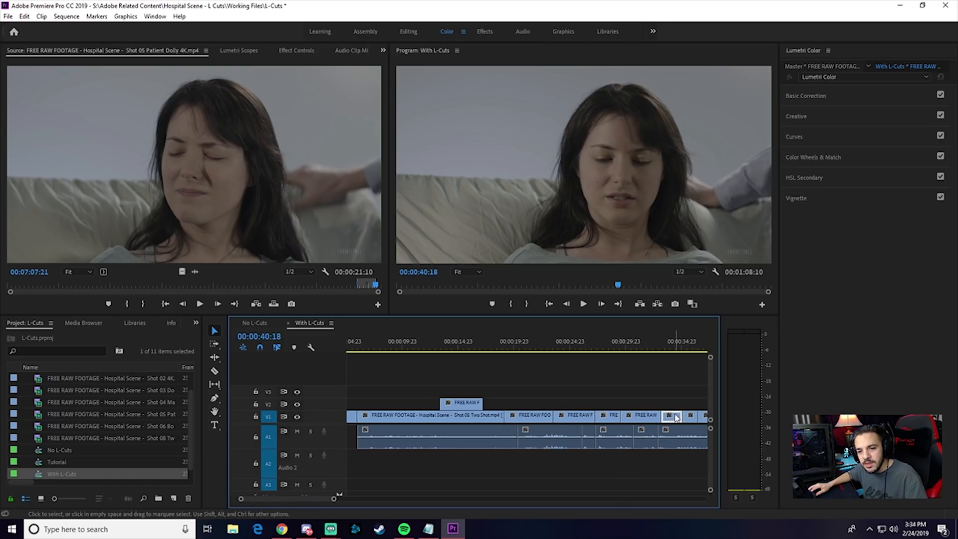
click(677, 425)
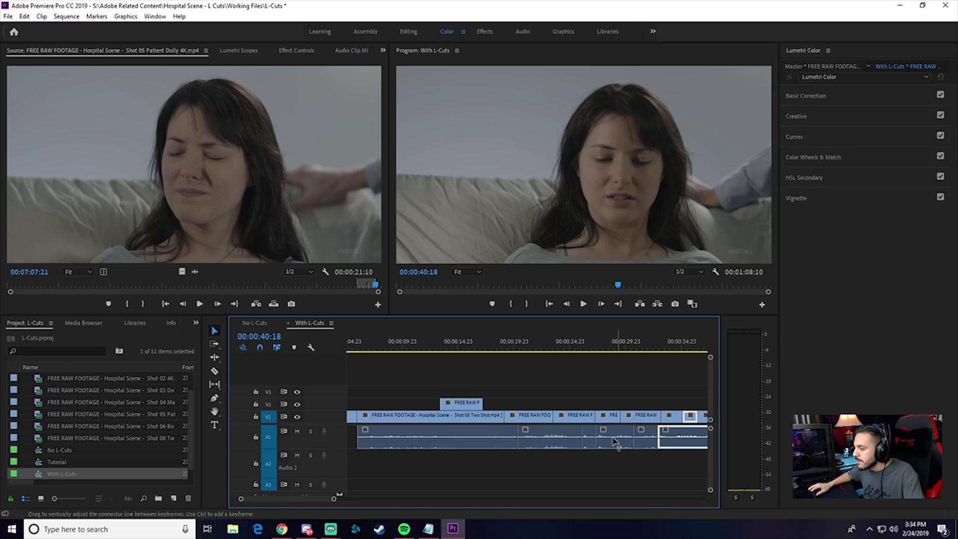
Play the With L-Cuts sequence from 00:00:09:08 through to the end of the scene
drag(334, 500, 349, 500)
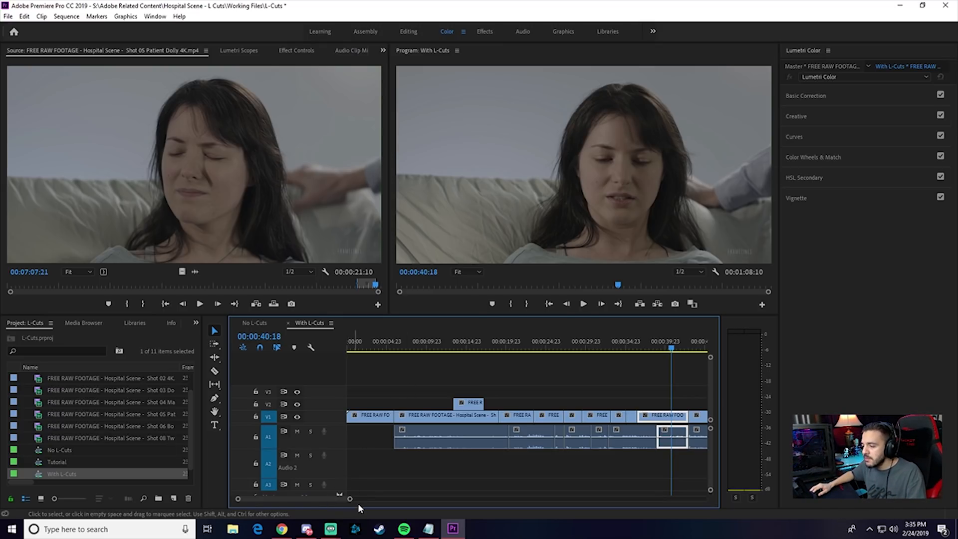
click(446, 346)
click(427, 348)
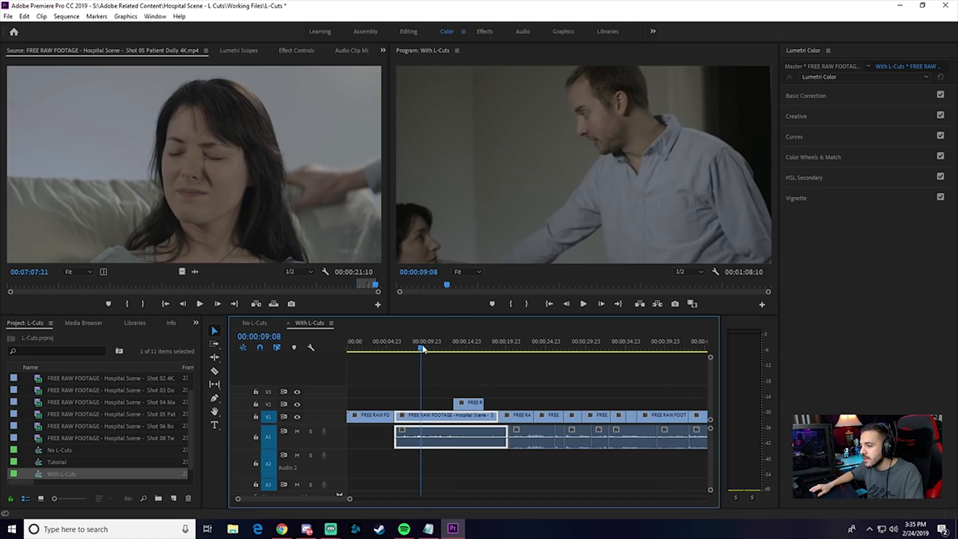
key(space)
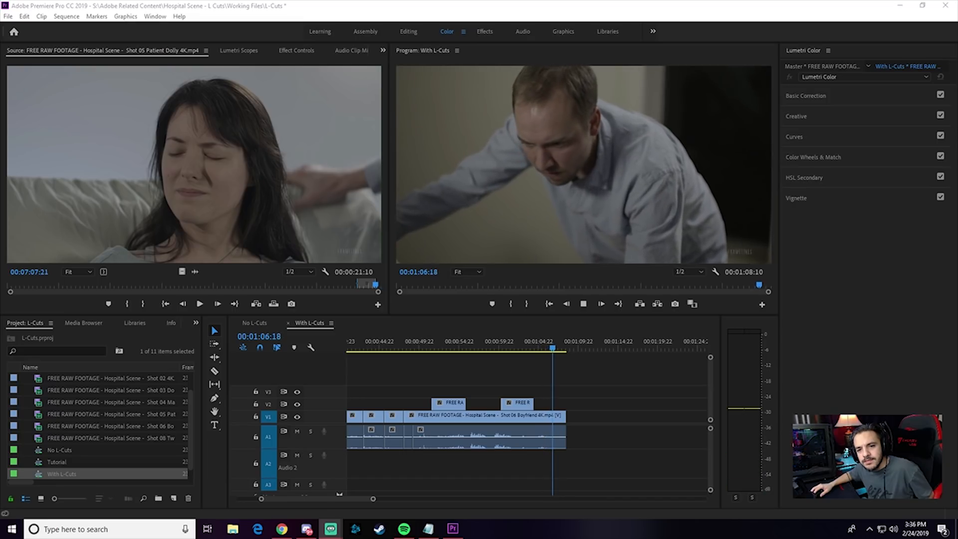
Replay the boyfriend's shot with its first V2 patient cutaway from 00:00:52:16, and return the playhead to the cutaway at 00:00:52:19
click(499, 351)
drag(499, 351, 501, 352)
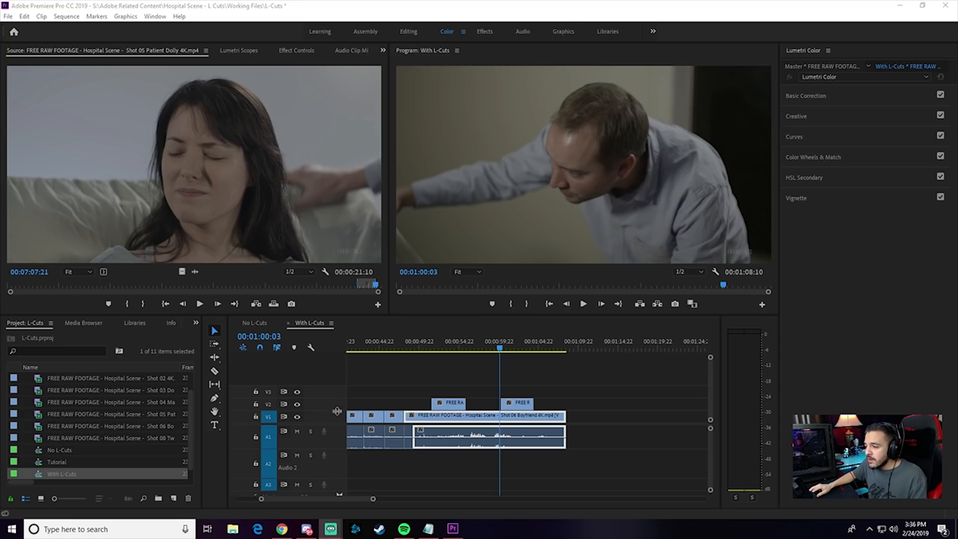
drag(451, 350, 443, 352)
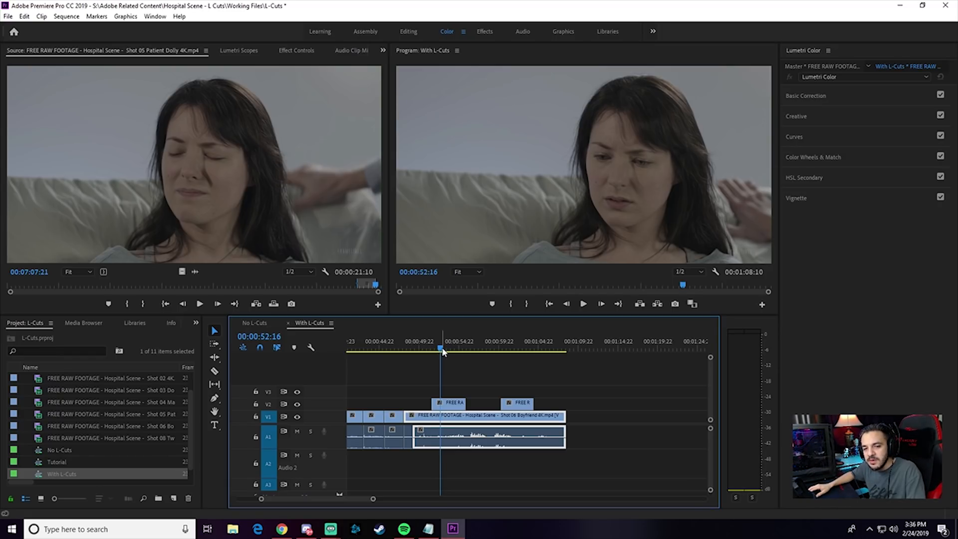
key(space)
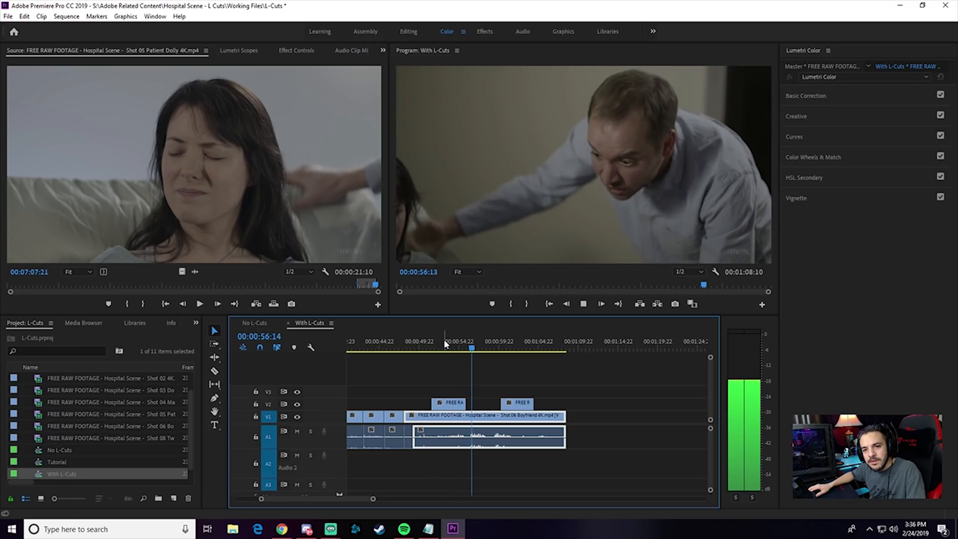
key(space)
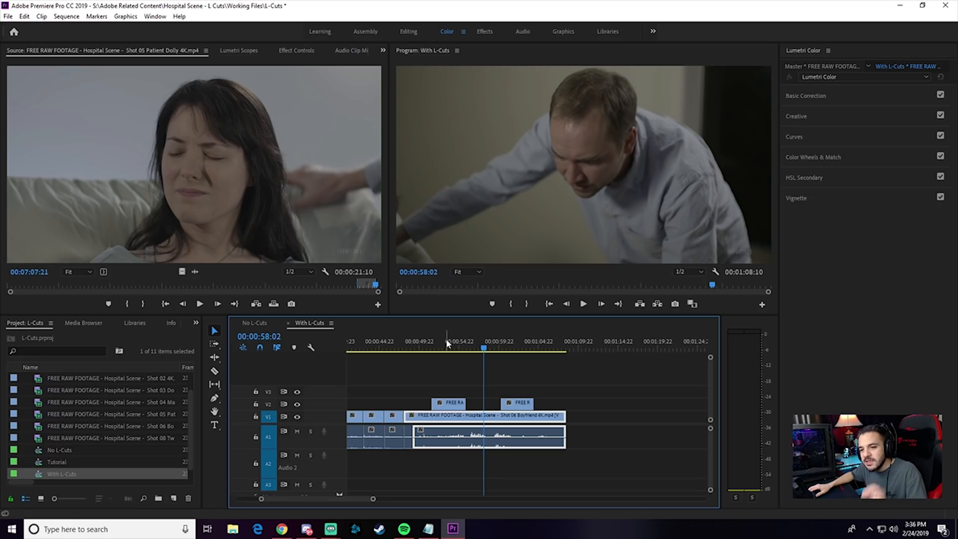
click(453, 339)
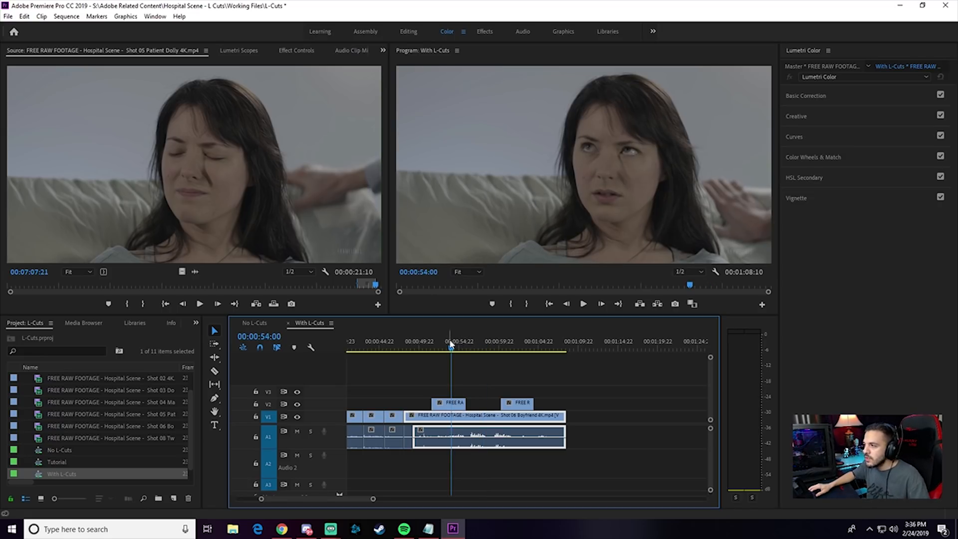
click(443, 345)
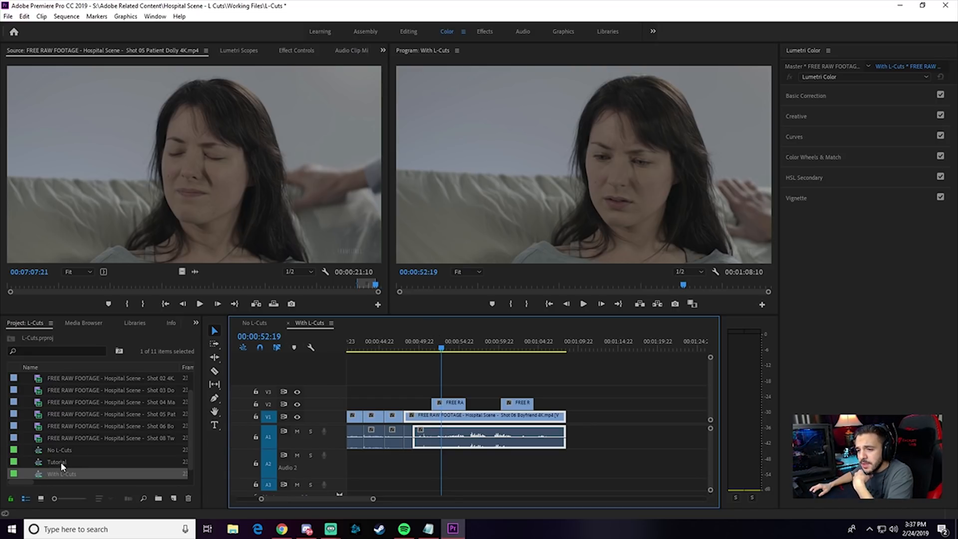
Open the Tutorial sequence, and bring up the scene script in Notepad with its window moved into full view
double_click(40, 461)
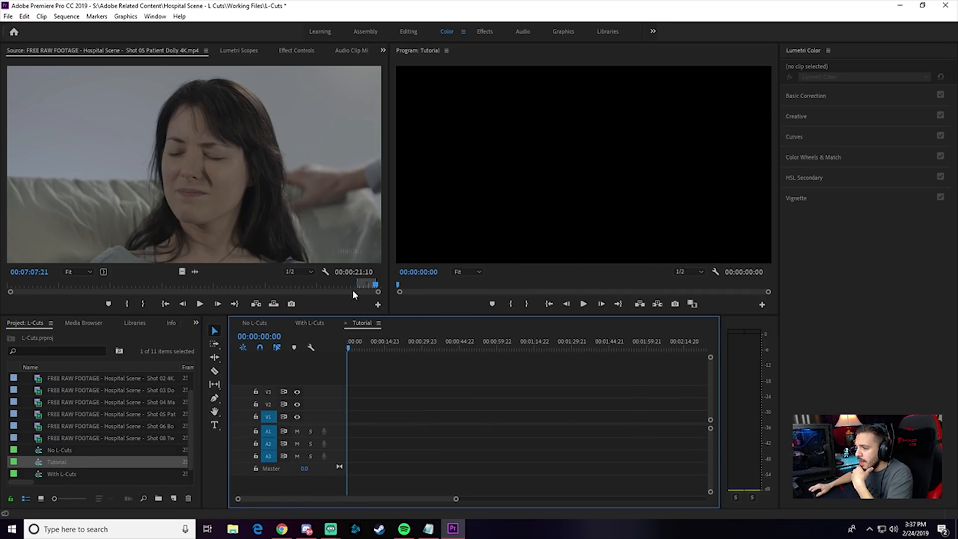
key(alt+Tab)
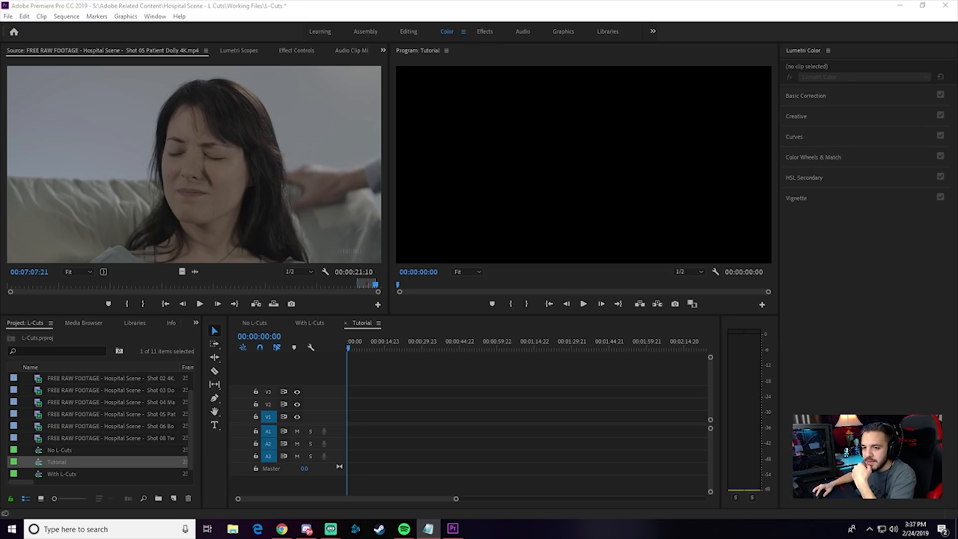
key(alt+Tab)
drag(337, 150, 385, 90)
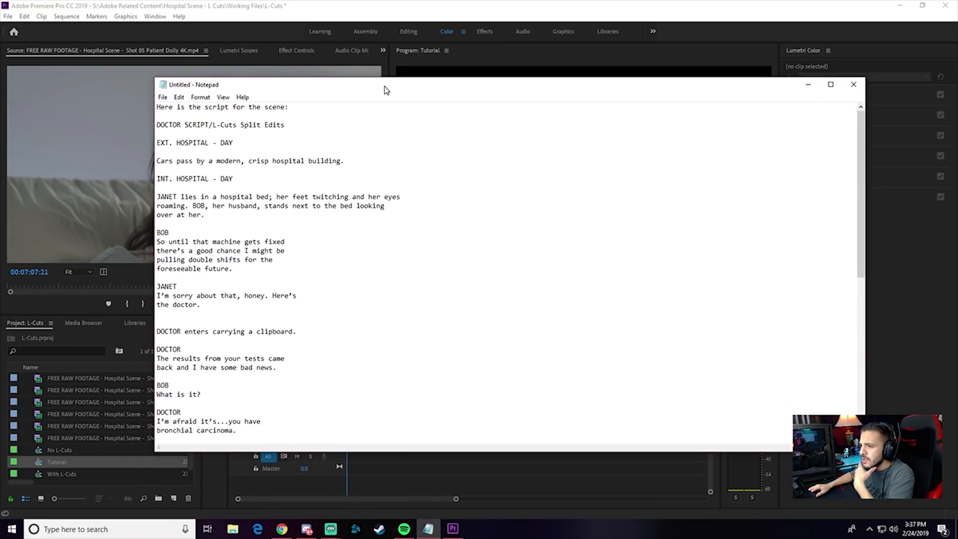
Read the script from the passing cars through the couple's opening dialogue to the doctor entering with a clipboard
drag(165, 162, 321, 162)
drag(181, 197, 338, 212)
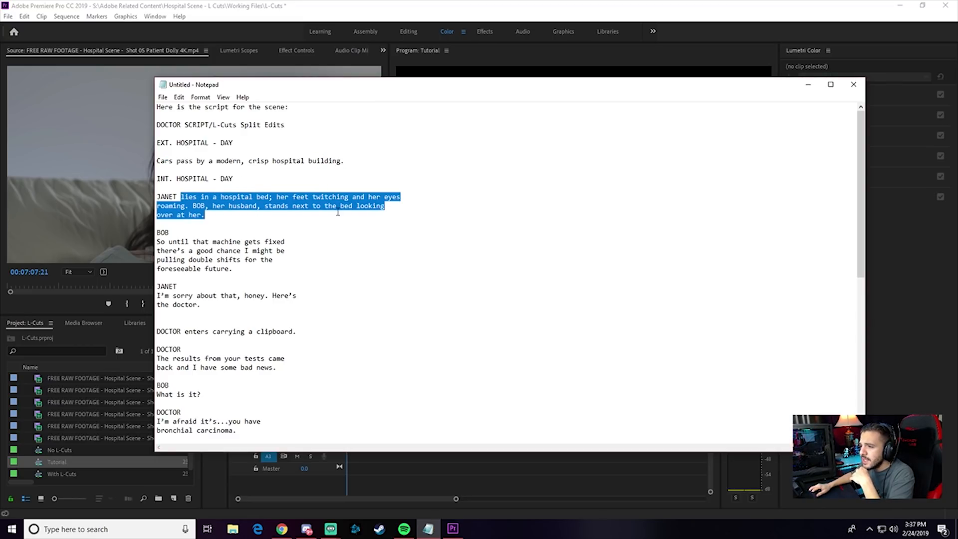
click(338, 212)
drag(165, 243, 274, 276)
click(239, 267)
drag(161, 296, 303, 301)
click(241, 301)
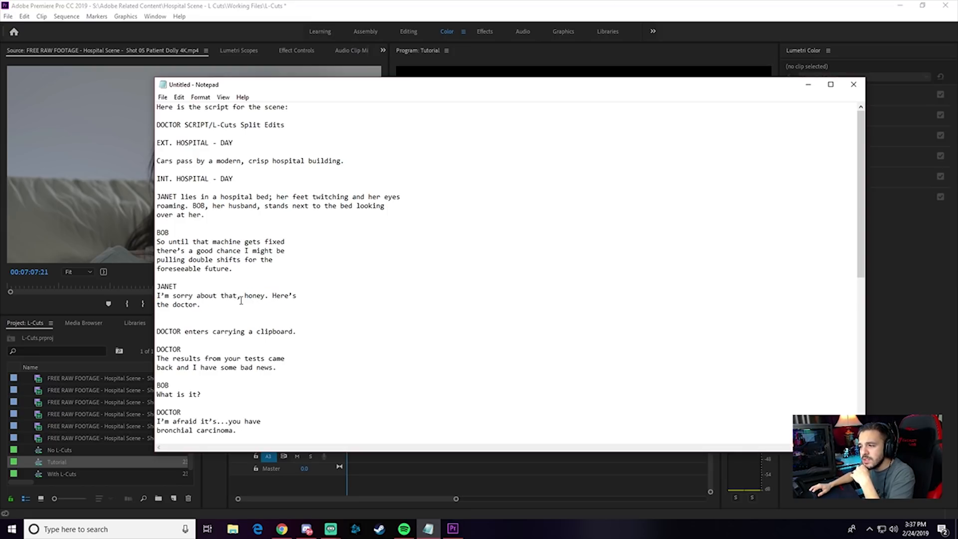
drag(164, 333, 297, 333)
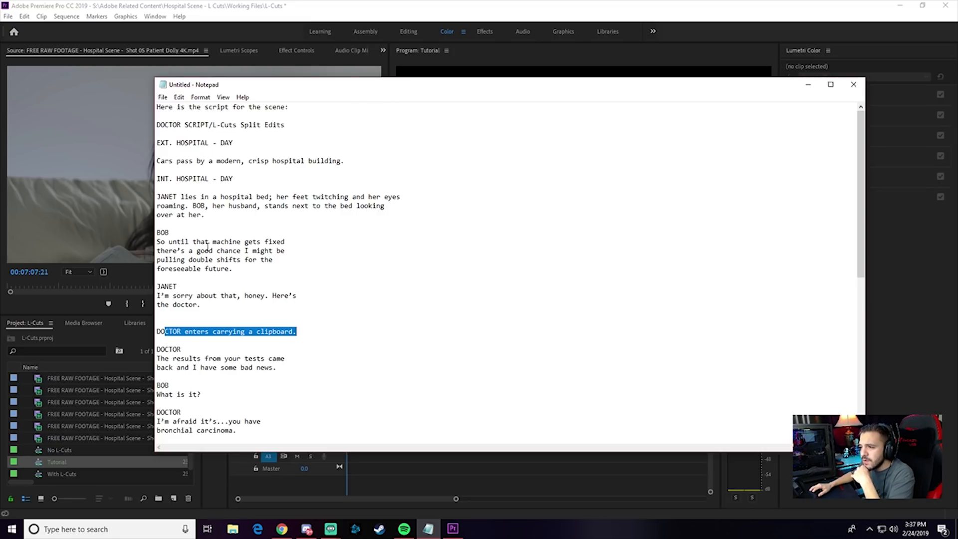
Reread the script's exterior and bedside directions and the husband's first line to plan the opening shots
drag(165, 161, 323, 161)
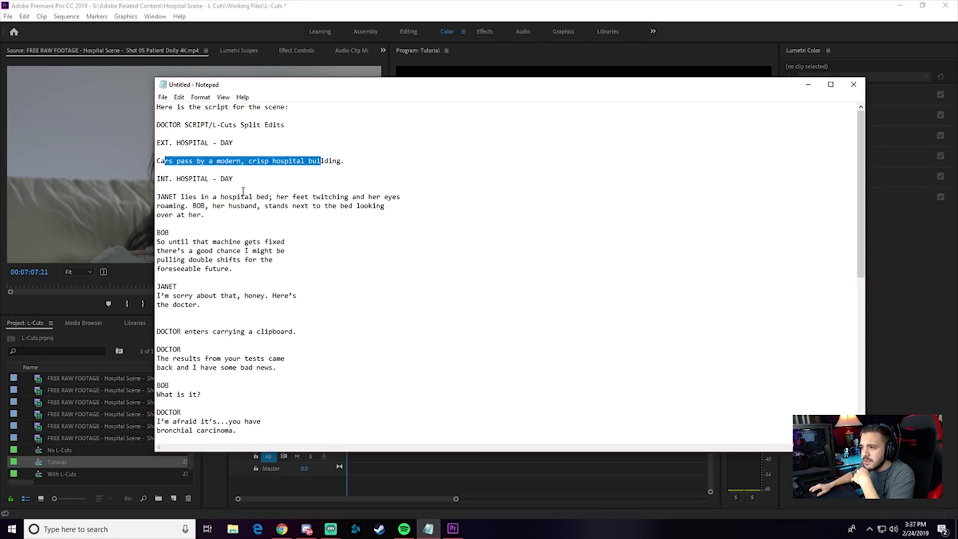
drag(181, 197, 286, 220)
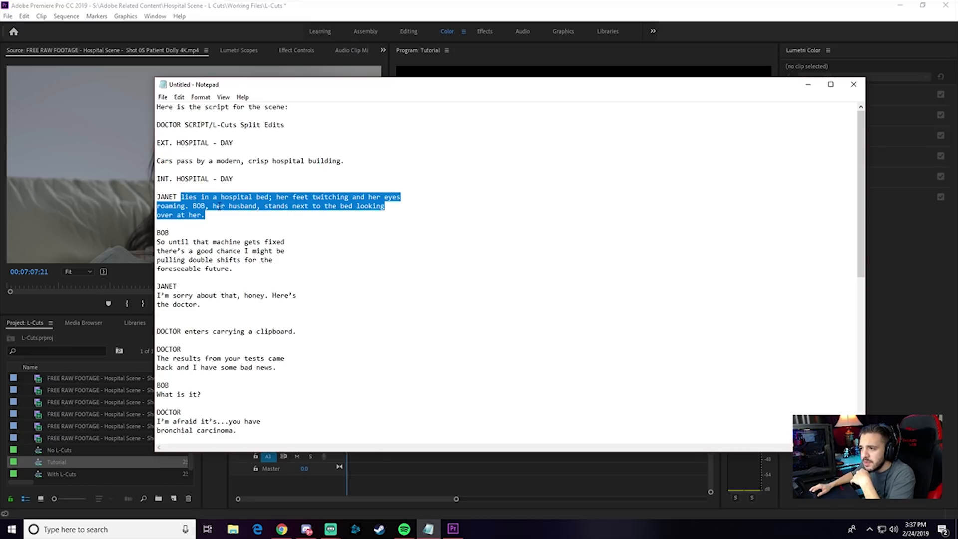
drag(161, 243, 252, 271)
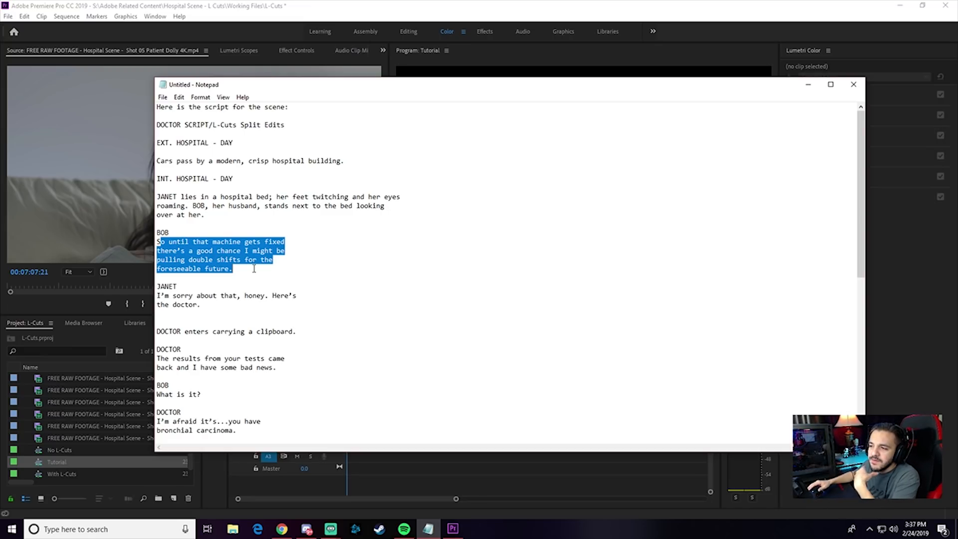
click(250, 264)
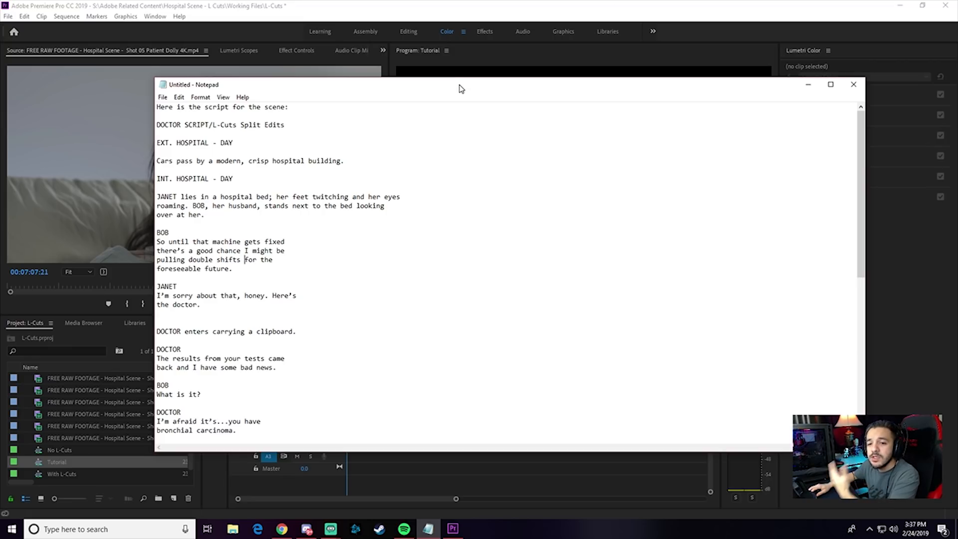
drag(461, 88, 449, 96)
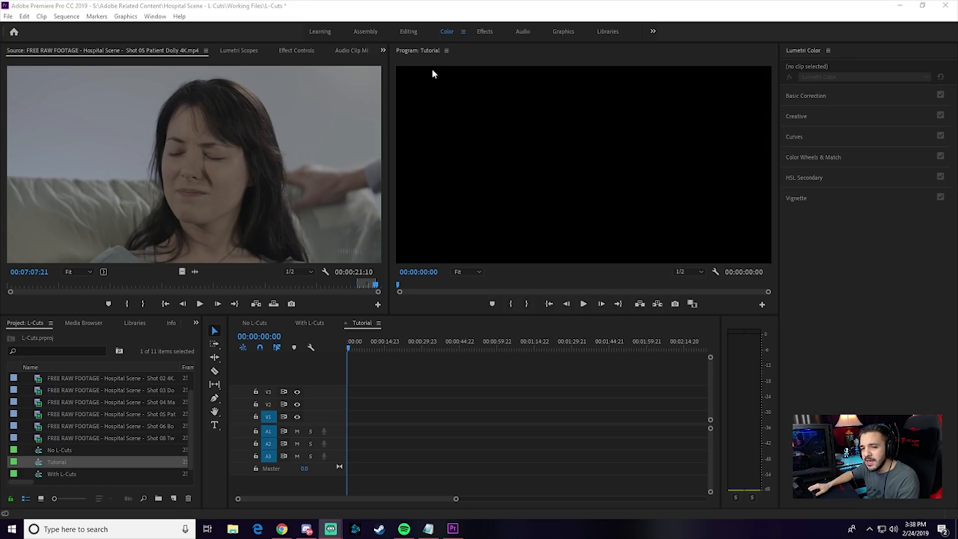
Switch back to Premiere Pro and compare how the Editing and Assembly workspaces arrange the Source and Program monitors
click(414, 32)
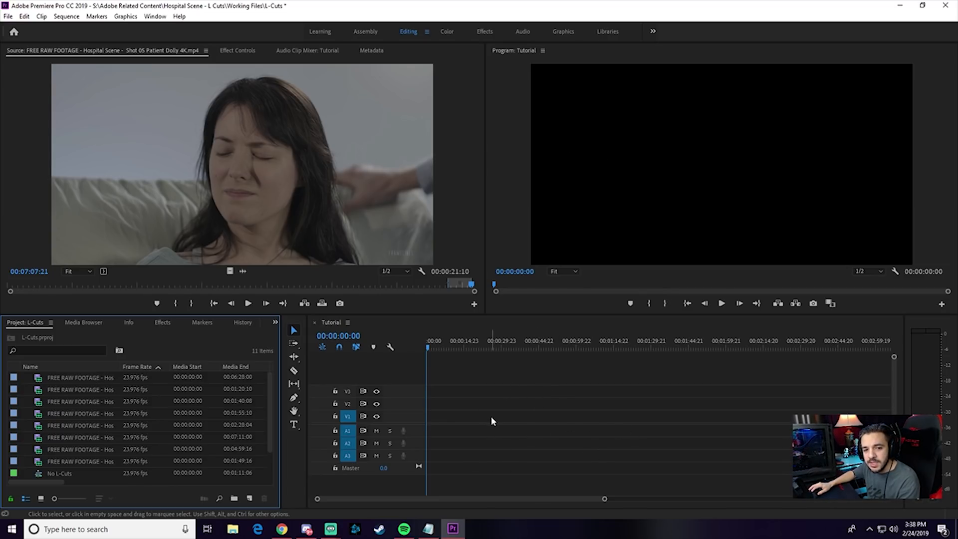
click(367, 32)
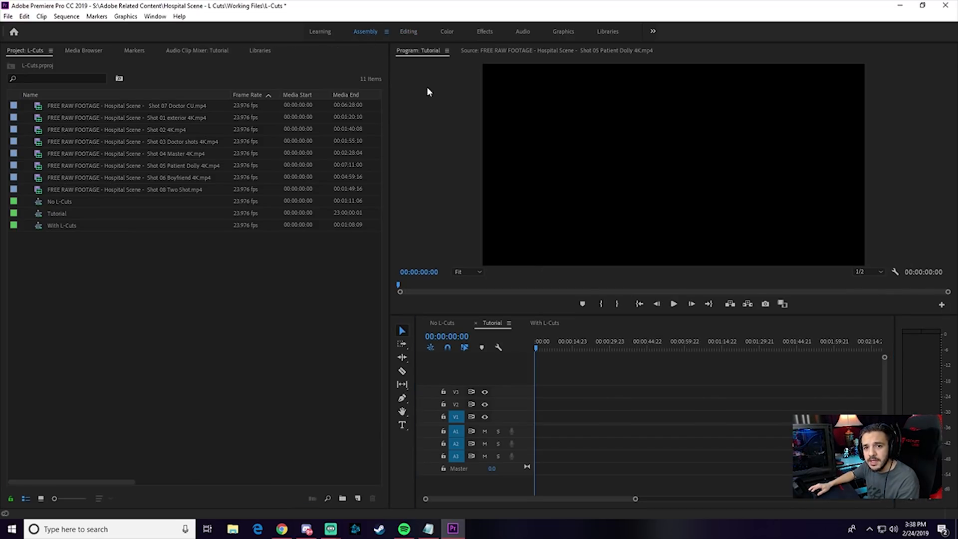
click(472, 51)
click(424, 50)
click(475, 51)
click(491, 53)
click(411, 50)
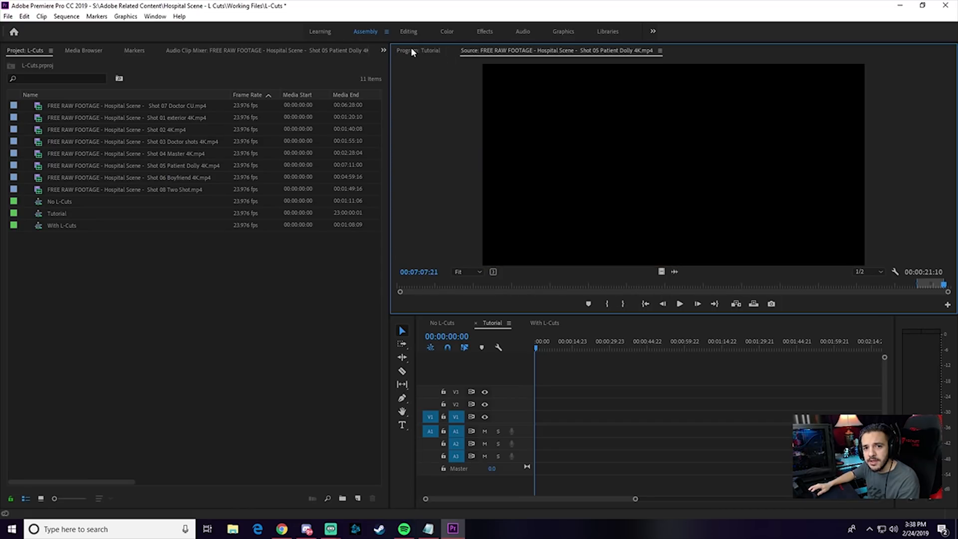
click(412, 32)
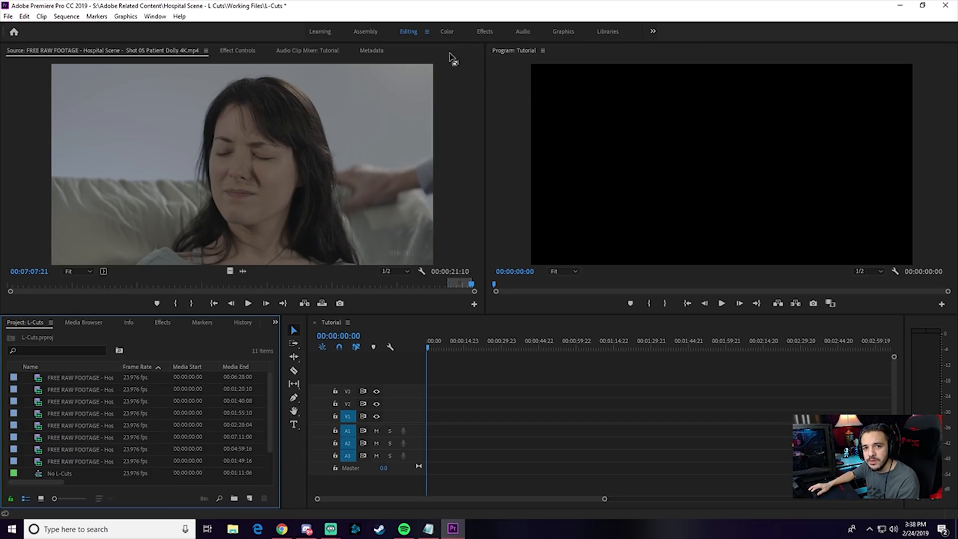
Switch to the Assembly workspace and alternate between the Source and Program monitors, ending on the Program monitor
click(366, 31)
click(545, 55)
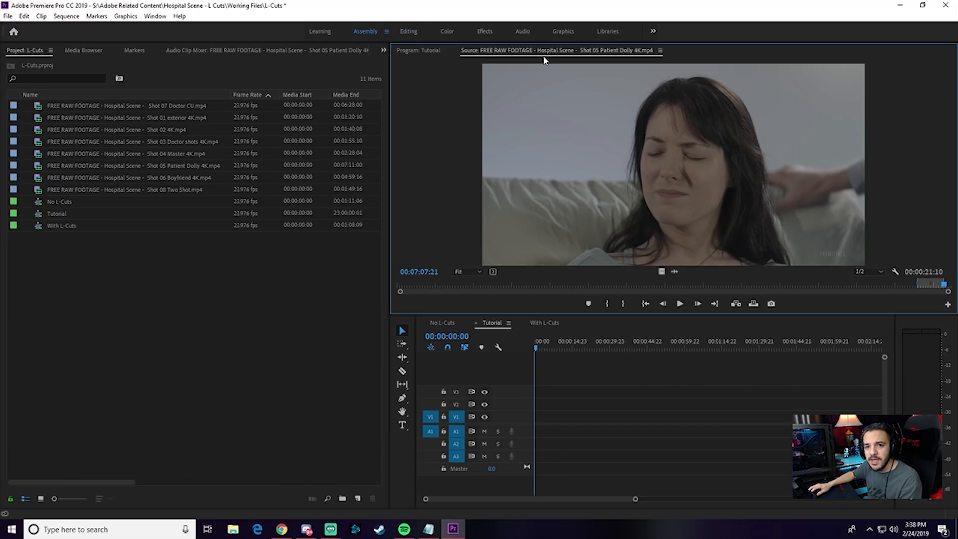
click(426, 52)
click(494, 53)
click(430, 52)
click(472, 53)
click(437, 52)
click(476, 53)
click(444, 53)
click(475, 52)
click(444, 52)
click(474, 52)
click(446, 51)
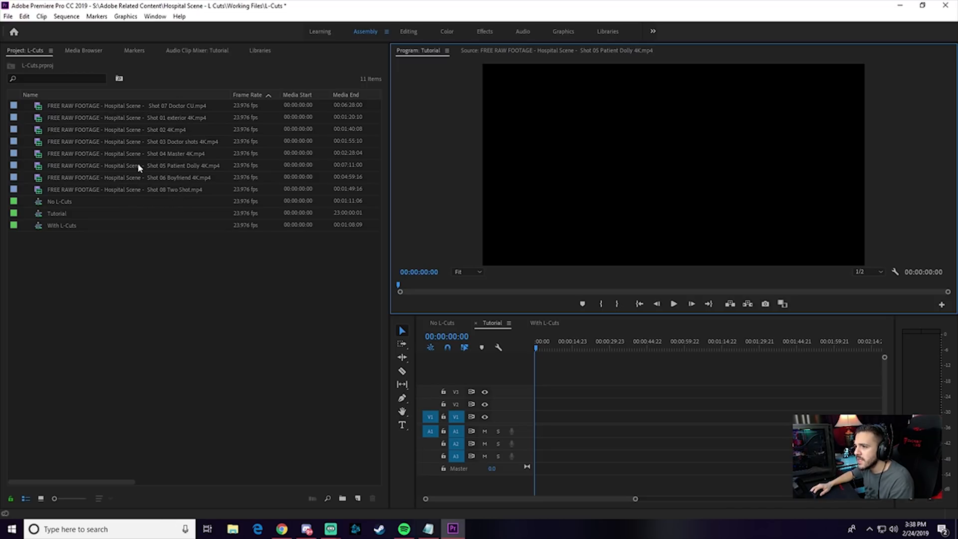
Load Shot 01 exterior 4K.mp4 in the Source monitor and scrub through its marked range to 00:00:10:06
click(157, 118)
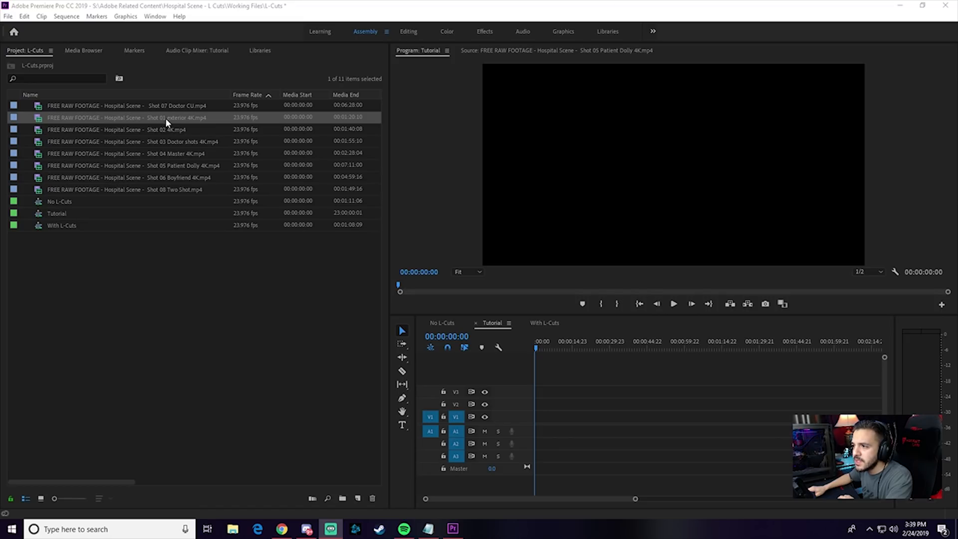
double_click(23, 115)
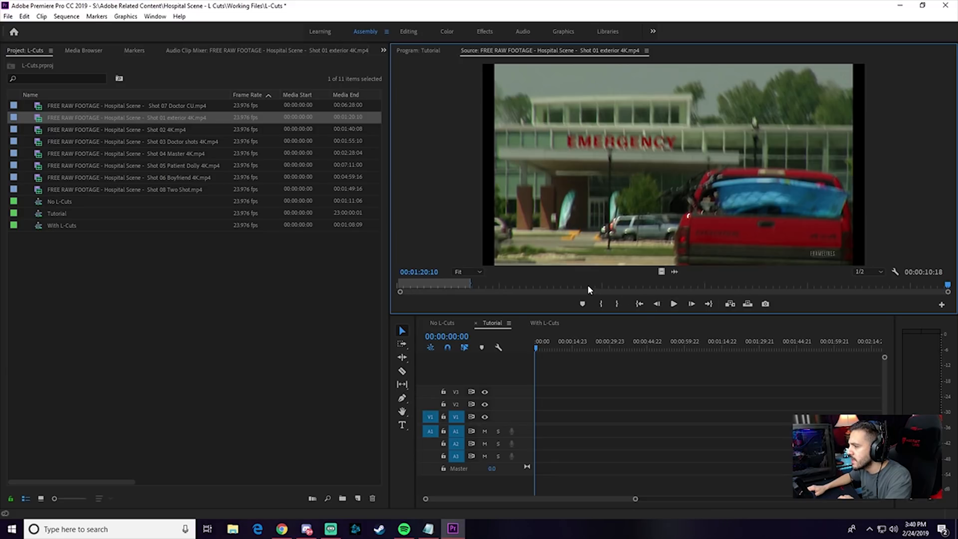
key(Home)
click(282, 293)
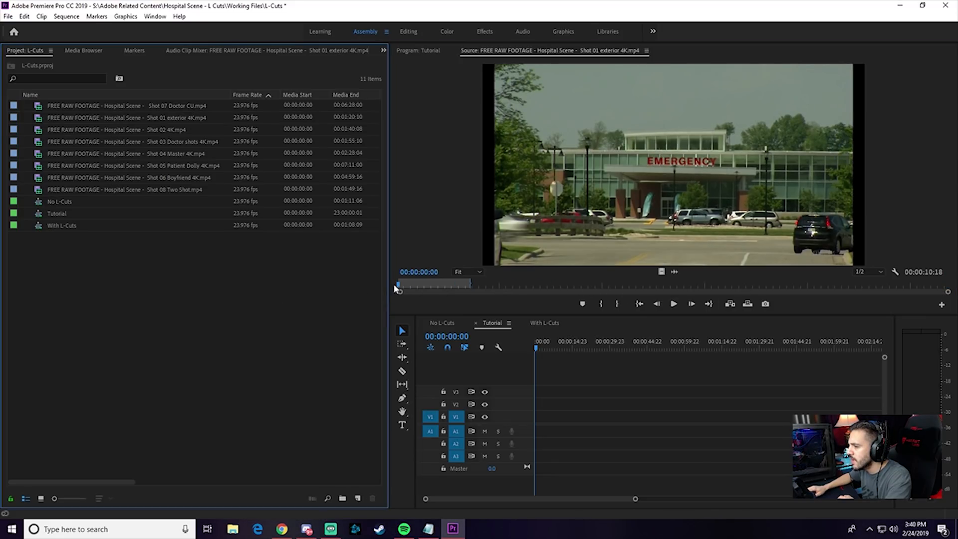
click(400, 286)
drag(399, 286, 469, 285)
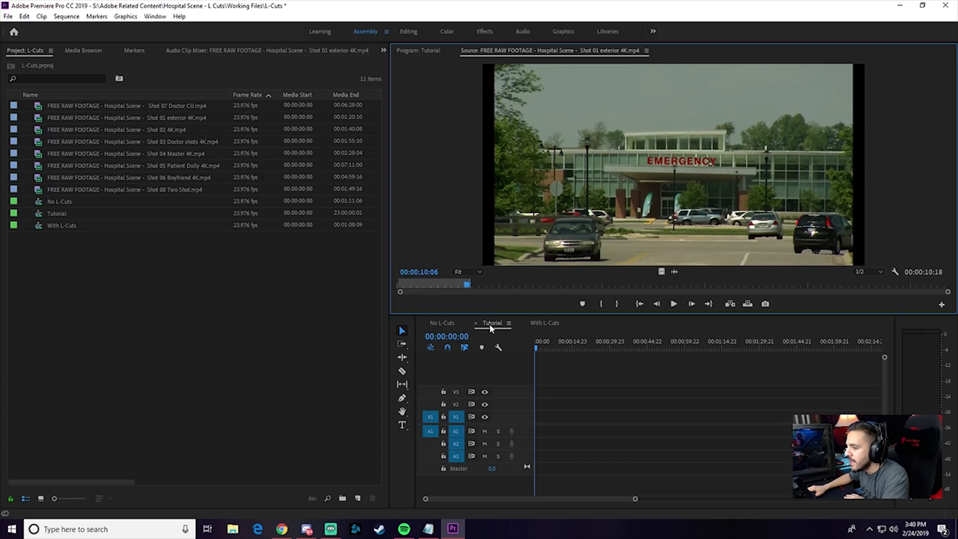
Place the marked exterior shot on V1 and A1 at the start of the Tutorial sequence, with the playhead at 00:00:00:00
click(185, 263)
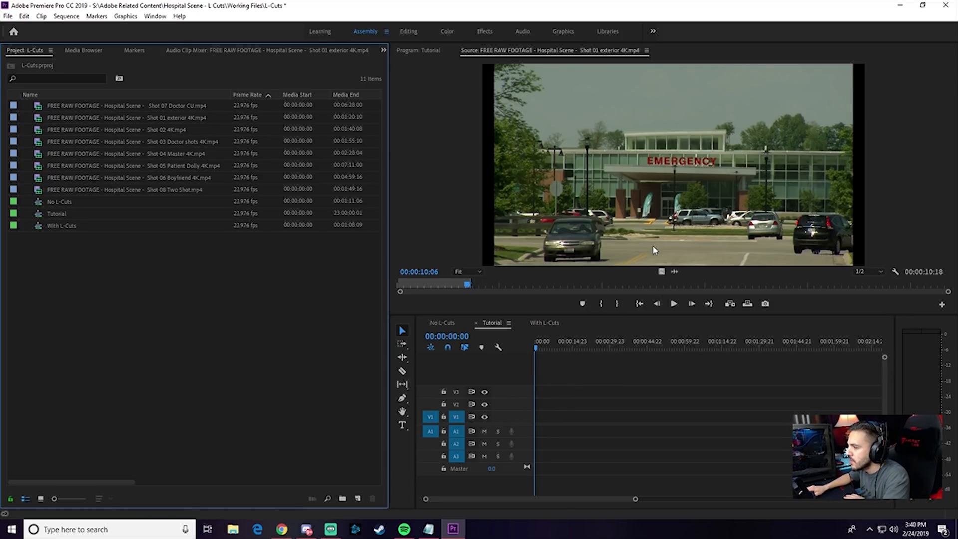
drag(654, 249, 544, 426)
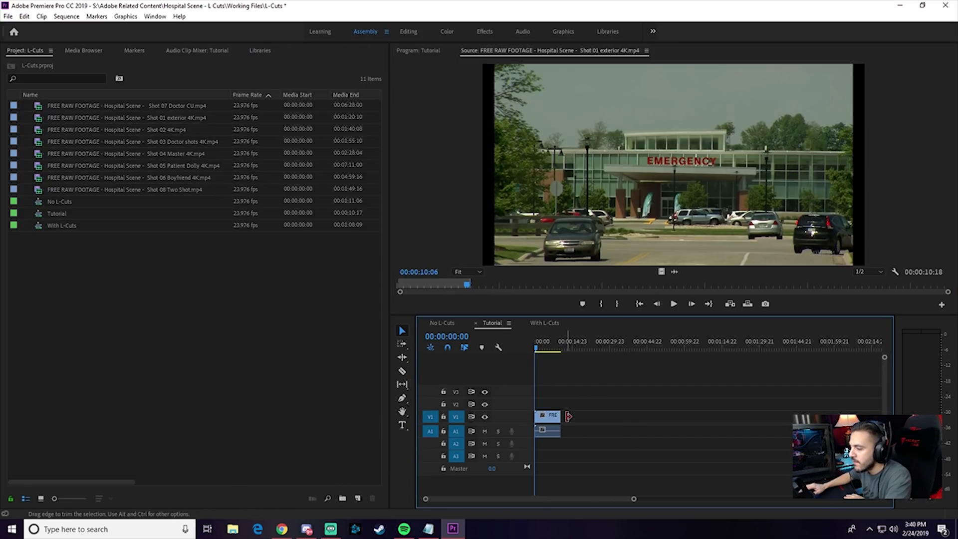
mouse_move(539, 352)
mouse_down()
mouse_move(562, 355)
mouse_move(528, 361)
mouse_up()
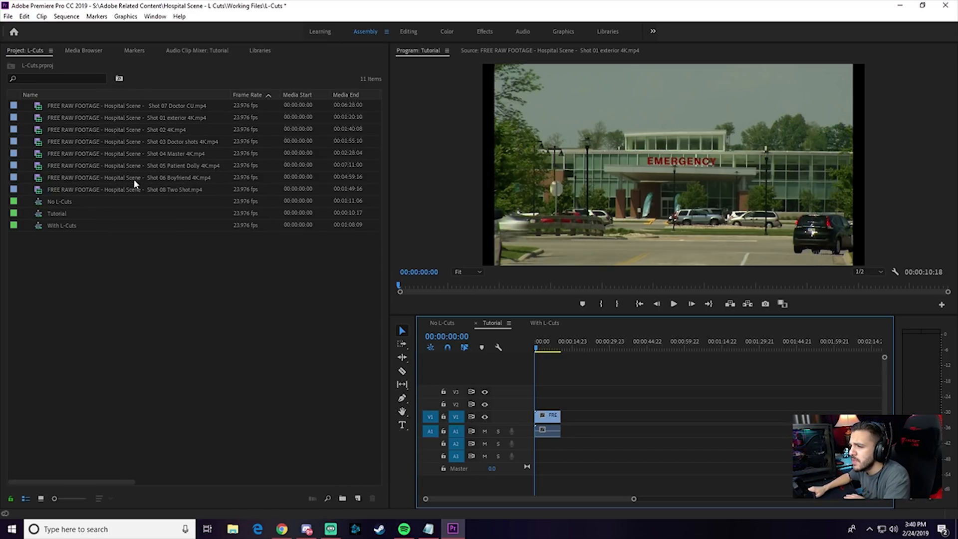
Load Shot 08 Two Shot.mp4 in the Source monitor and preview its marked range from 00:00:18:16
click(174, 190)
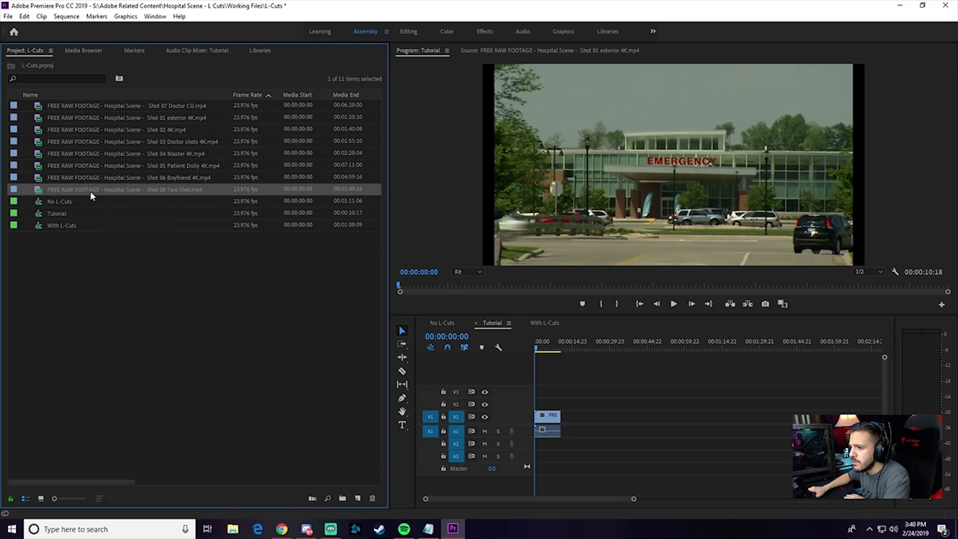
double_click(37, 190)
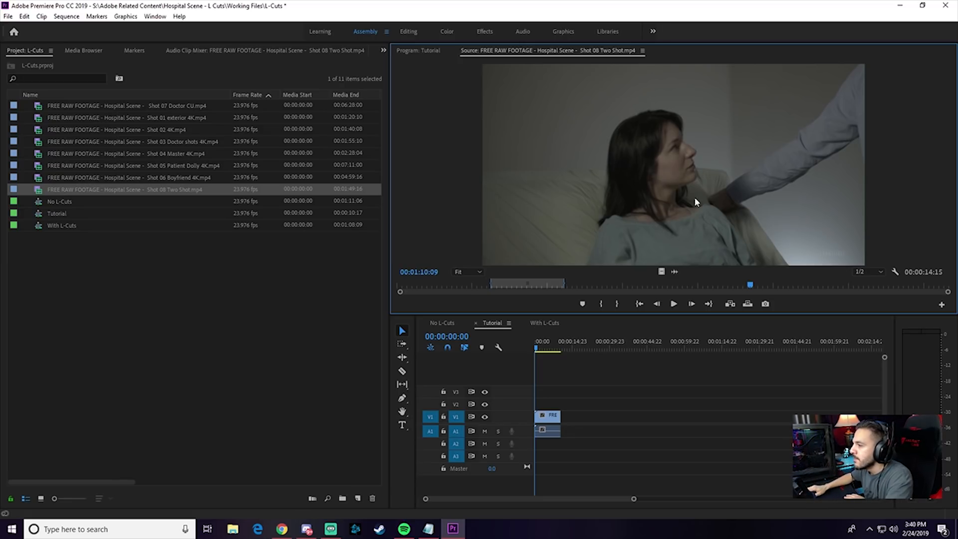
drag(453, 286, 492, 284)
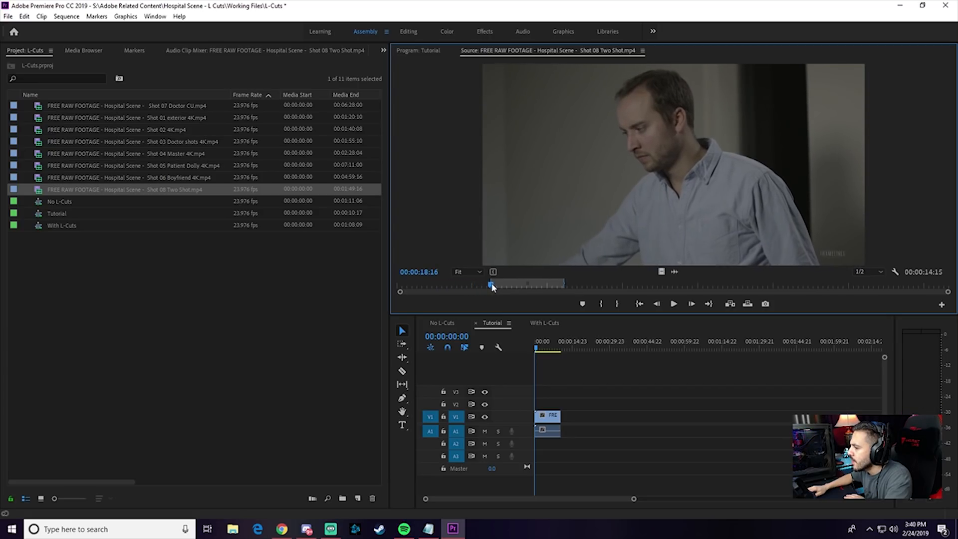
click(674, 304)
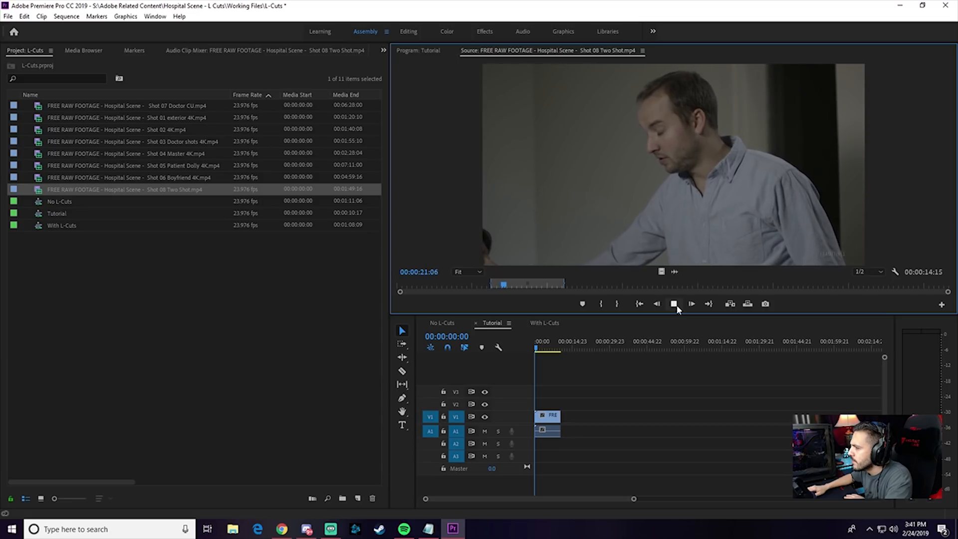
click(677, 304)
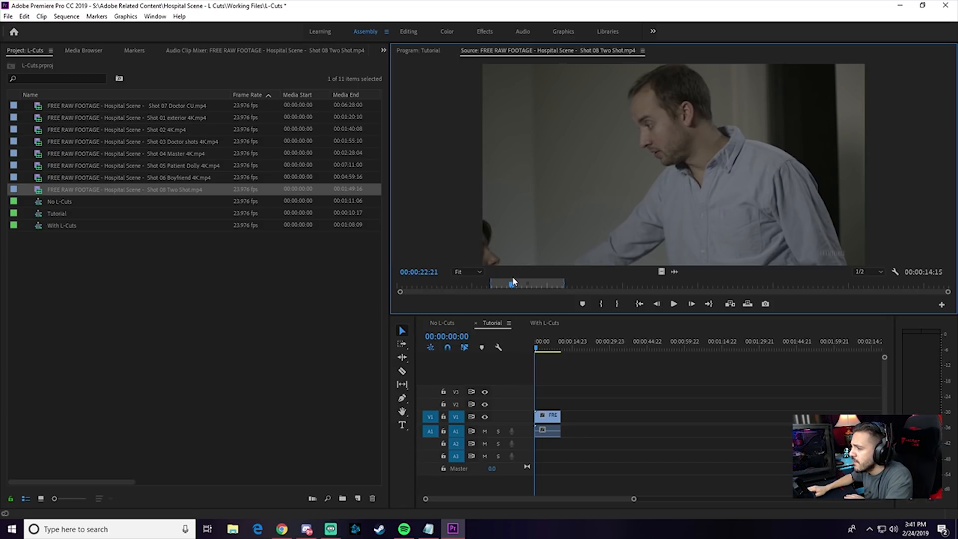
drag(511, 284, 488, 283)
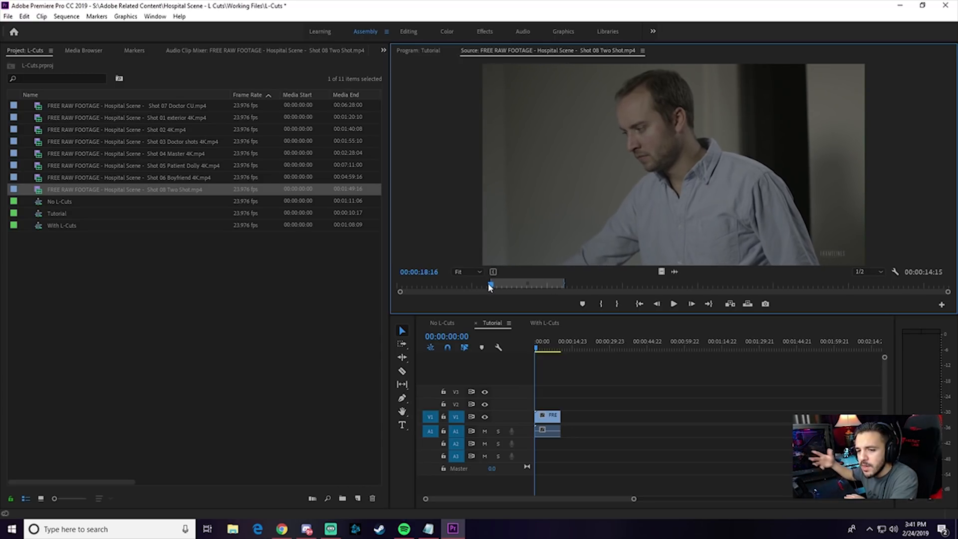
click(674, 304)
click(490, 286)
drag(489, 285, 492, 287)
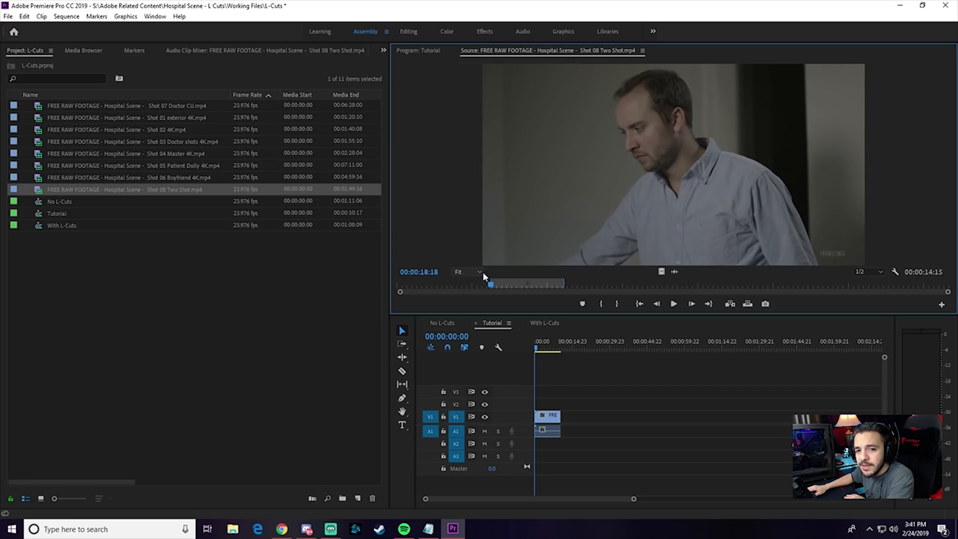
Check the two-shot's marked range up to its out point, then place it on V1 and A1 directly after the exterior shot
drag(489, 288, 563, 303)
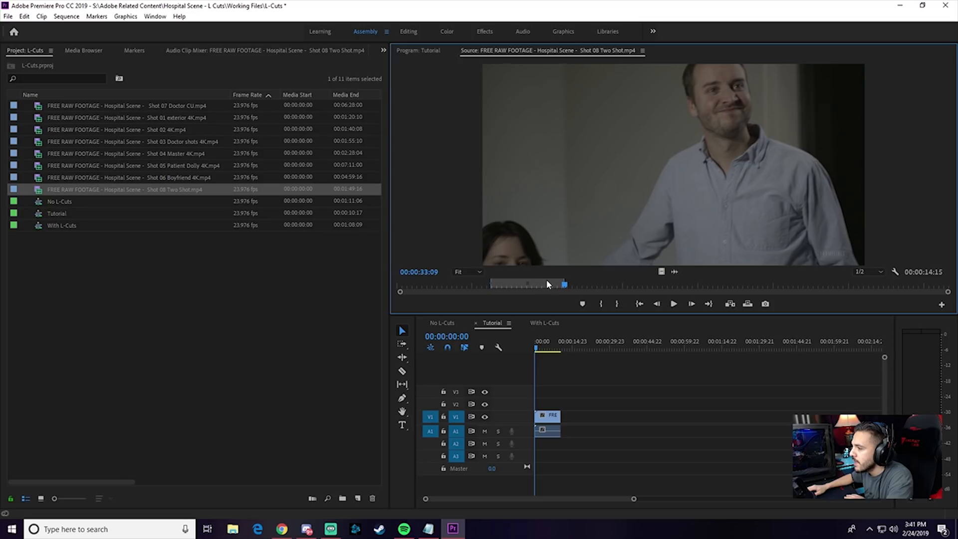
drag(565, 287, 549, 287)
click(671, 304)
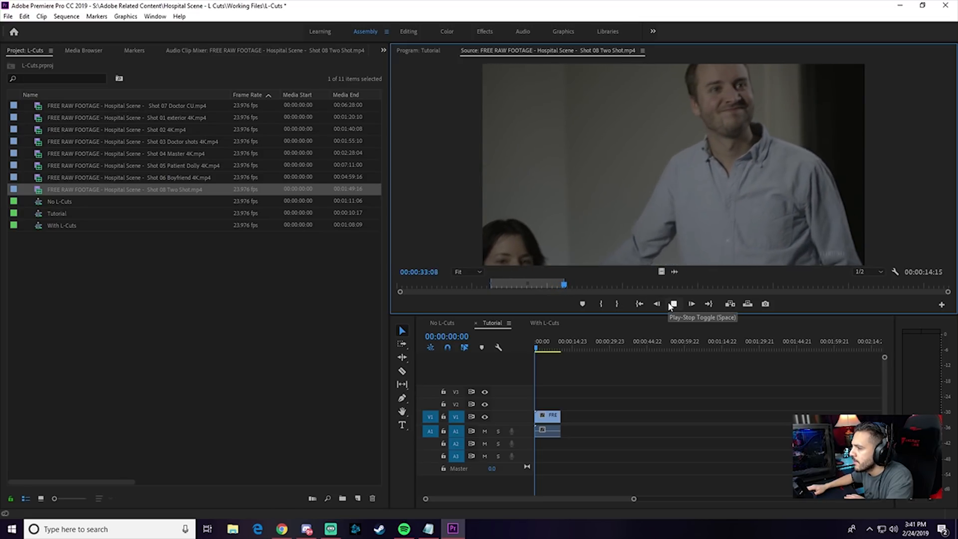
click(672, 304)
drag(567, 284, 565, 285)
drag(588, 187, 569, 421)
drag(632, 499, 609, 484)
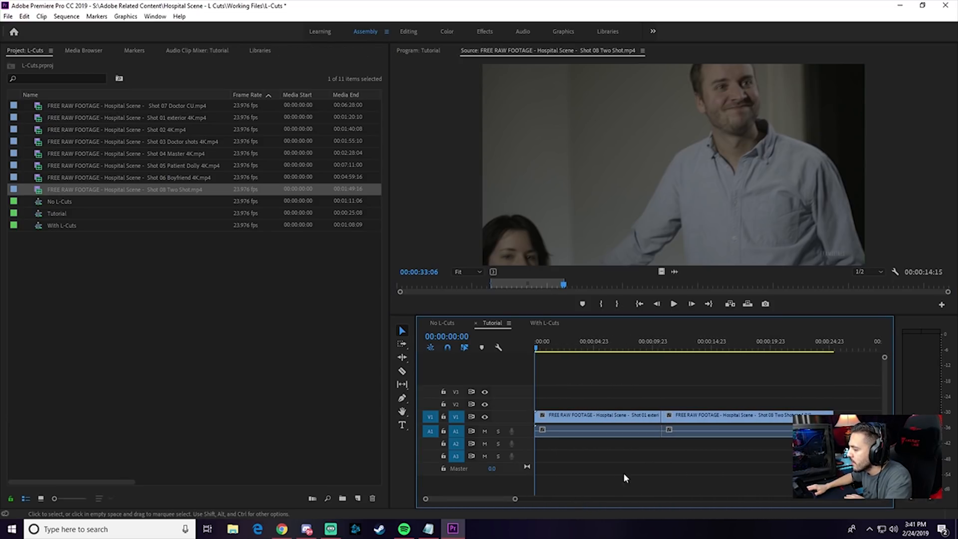
Scrub through the two-shot in the Tutorial sequence, stopping at 00:00:19:23
click(669, 421)
click(693, 346)
drag(697, 361, 711, 384)
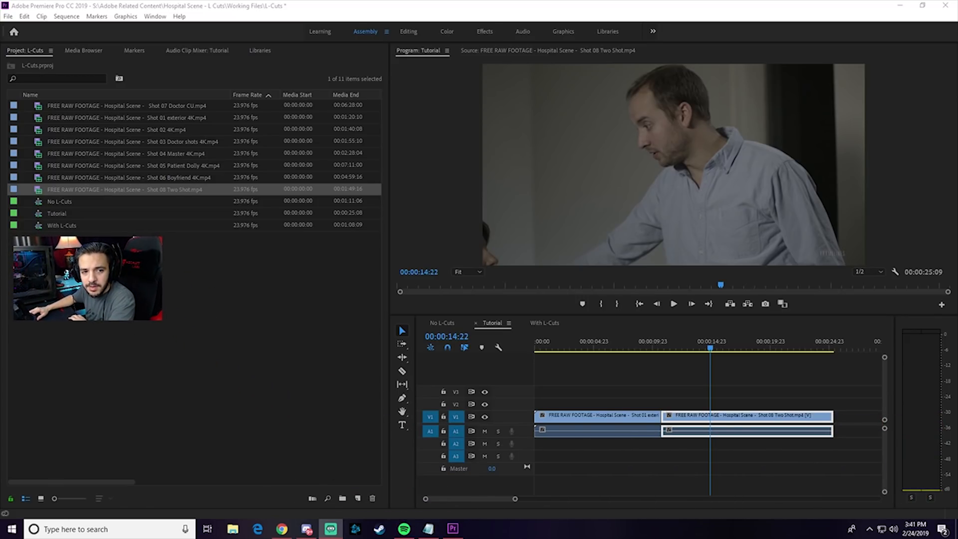
drag(689, 348, 771, 354)
click(804, 391)
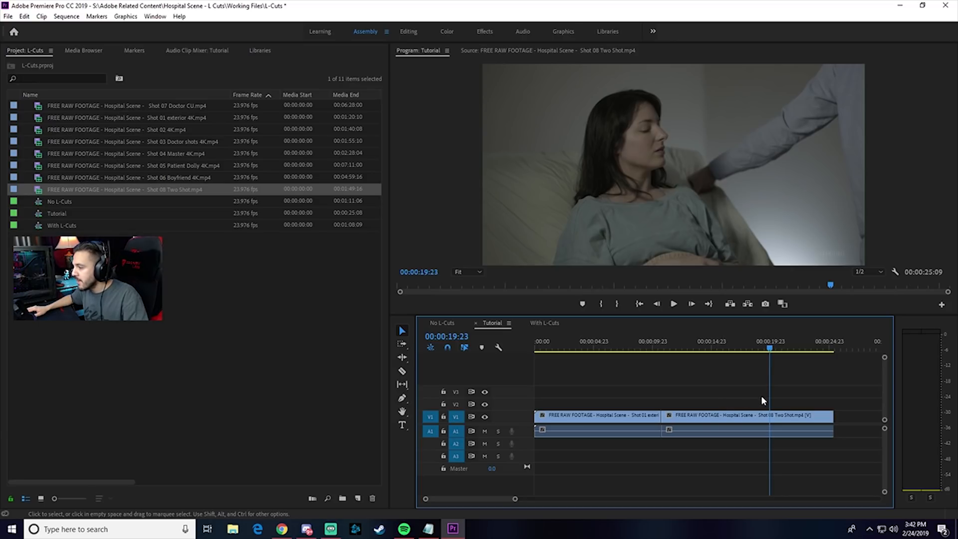
Try trimming the end of only the two-shot's video independently of its audio, then undo the trim
click(749, 415)
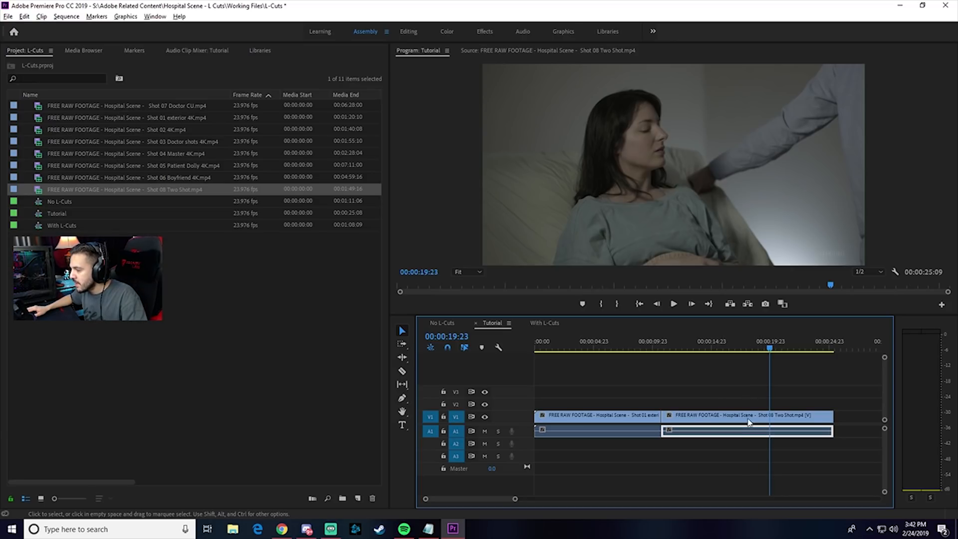
alt+click(747, 430)
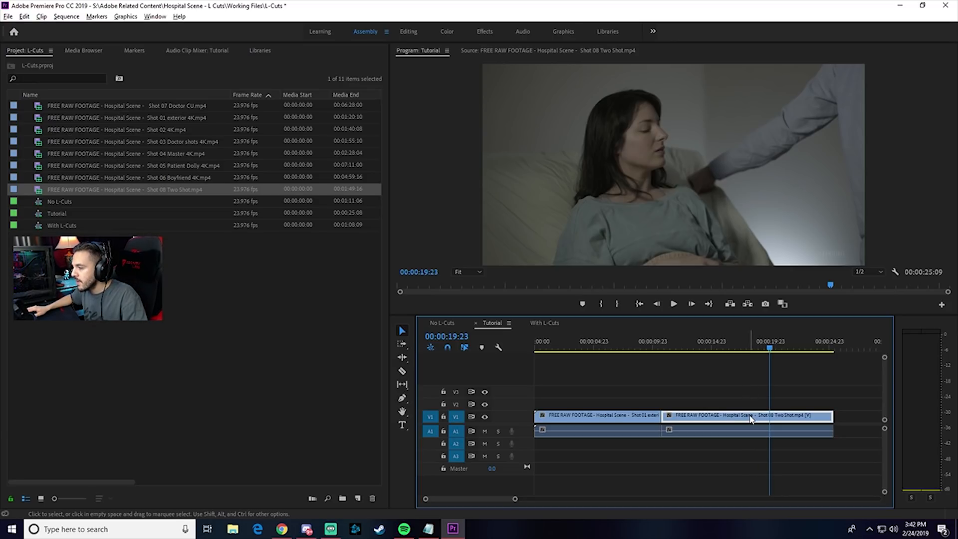
alt+click(749, 416)
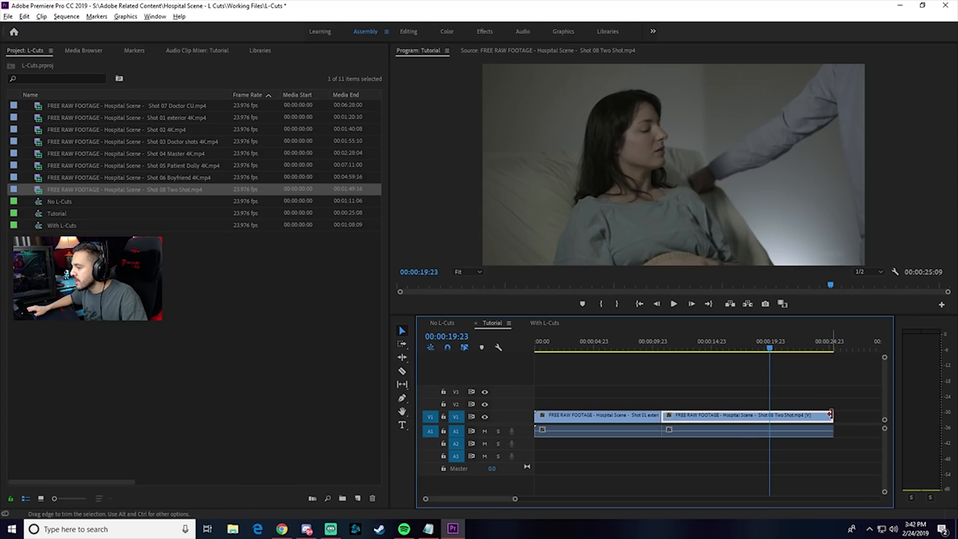
drag(831, 414, 761, 388)
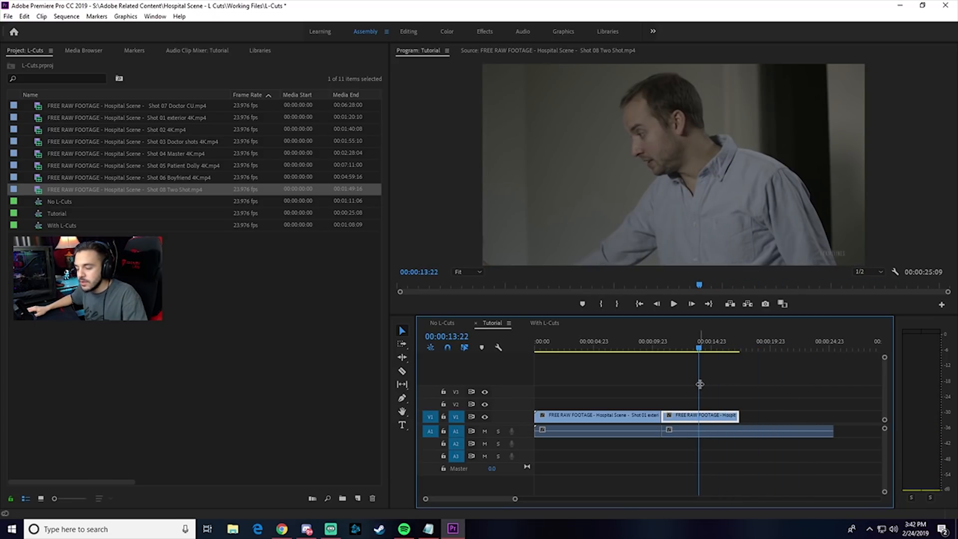
key(ctrl+z)
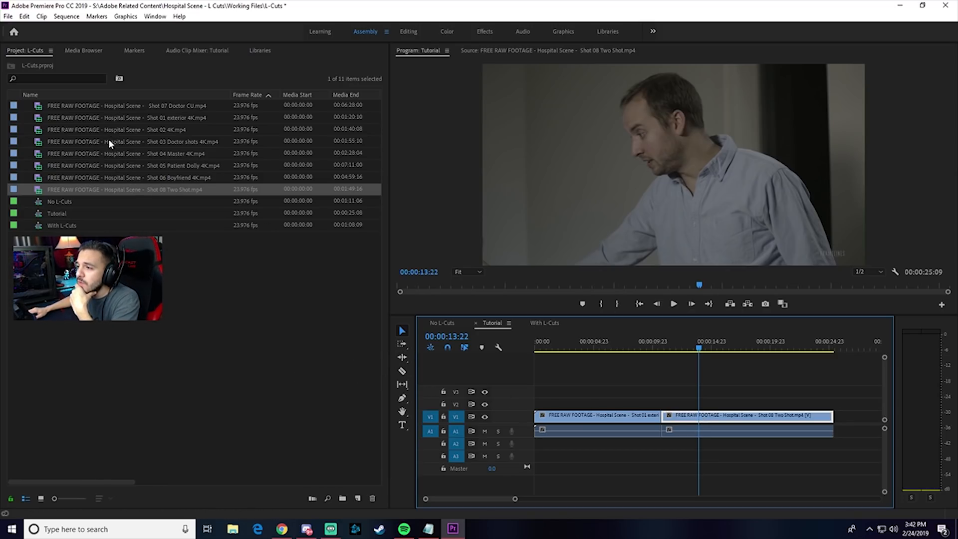
Load Shot 02 4K.mp4, check its marked range, and place it on V2 and A2 above the two-shot
click(141, 143)
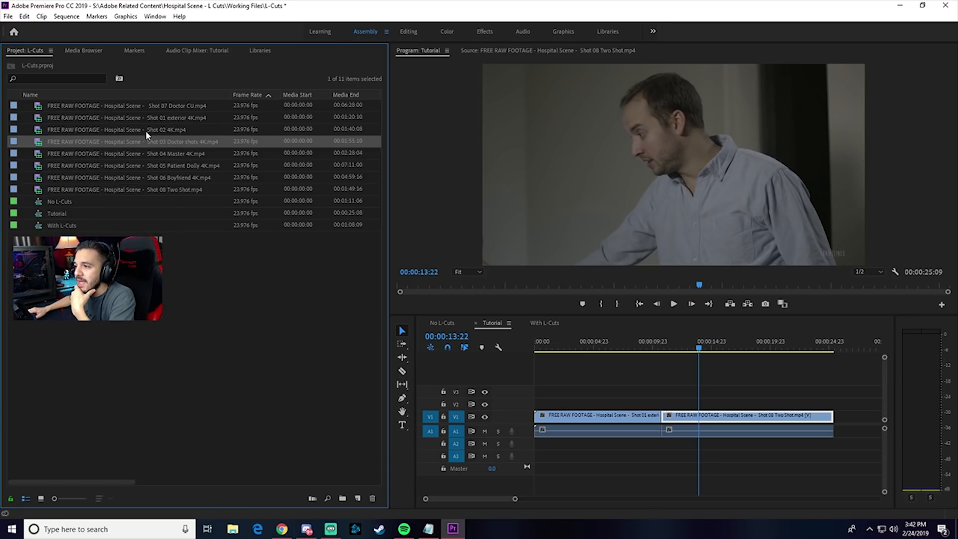
double_click(146, 130)
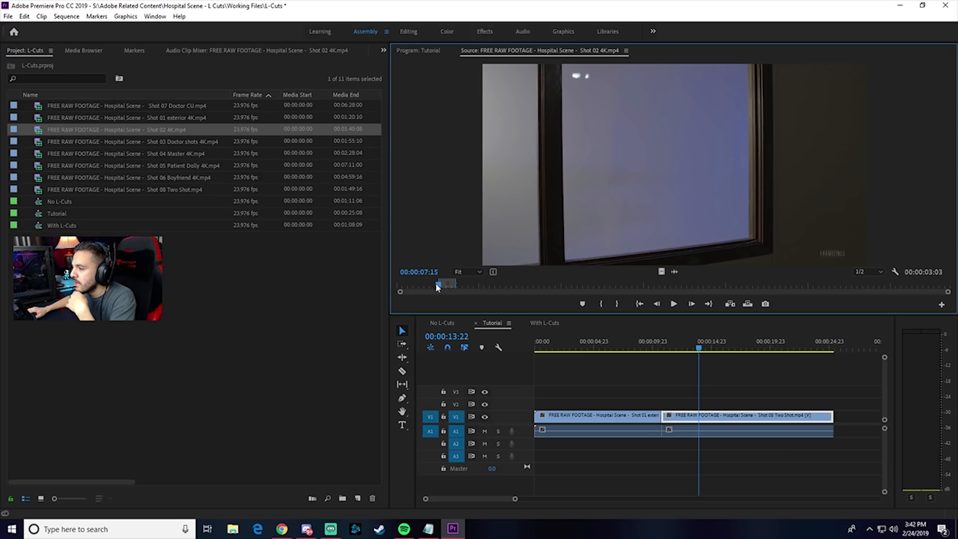
drag(438, 284, 454, 287)
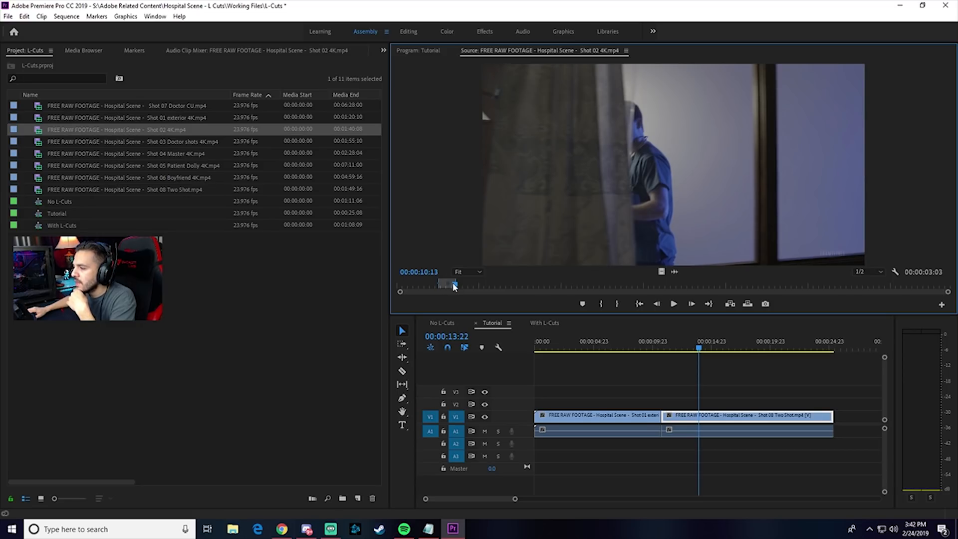
drag(661, 272, 730, 405)
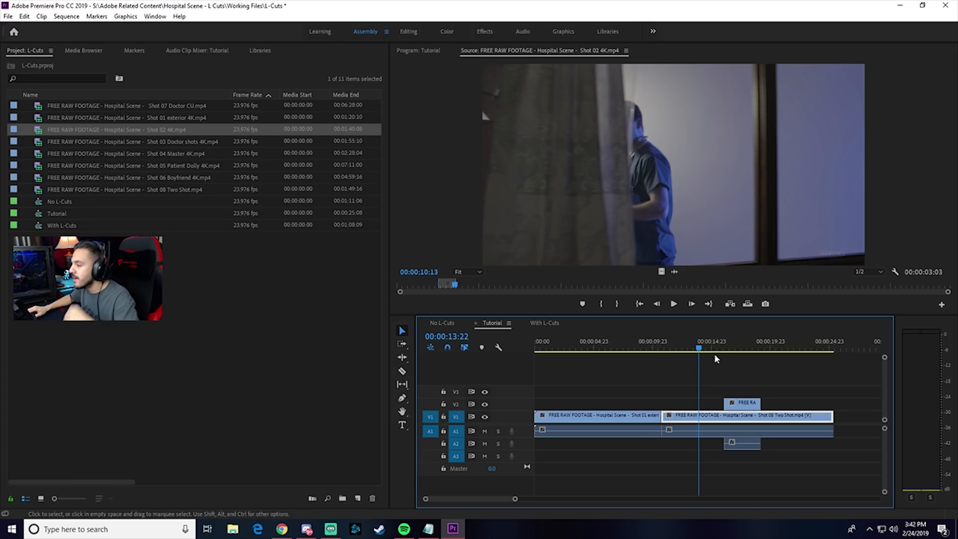
Find the patient's turn toward the boyfriend in the two-shot and move the Shot 02 clip to start at 00:00:19:13
drag(727, 350, 771, 352)
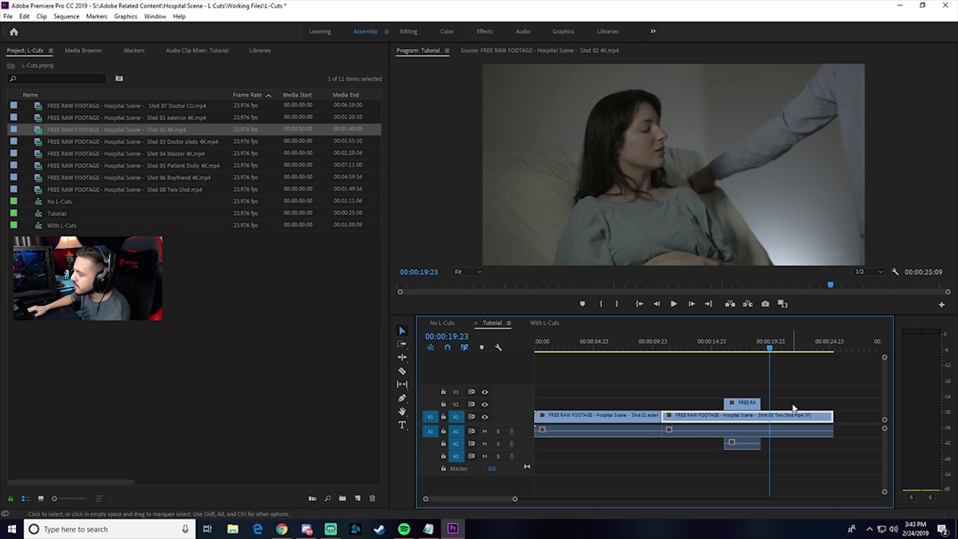
drag(795, 345, 787, 342)
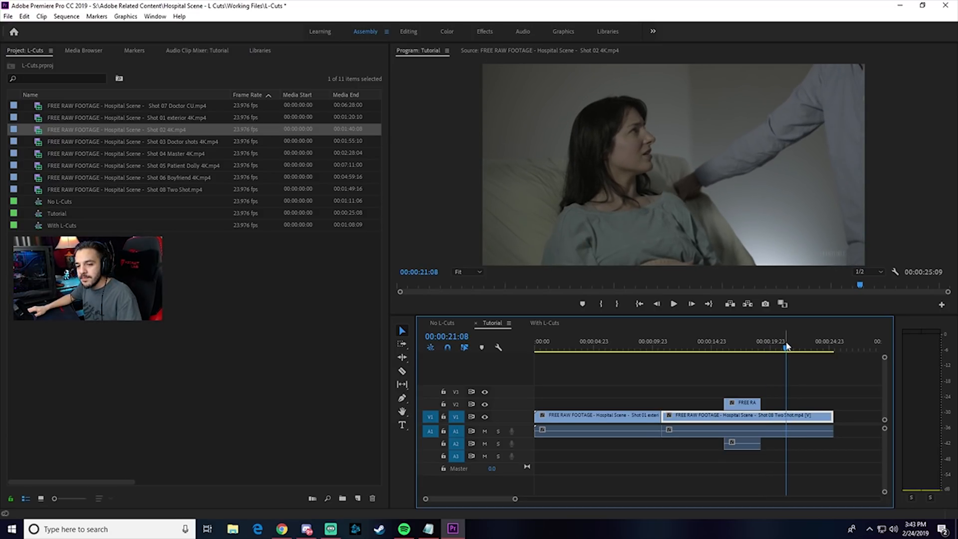
key(space)
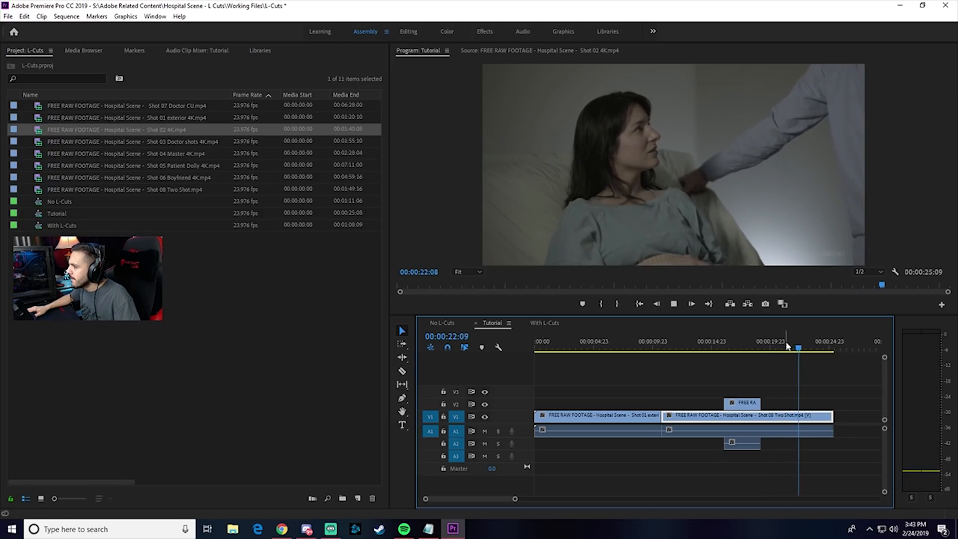
key(space)
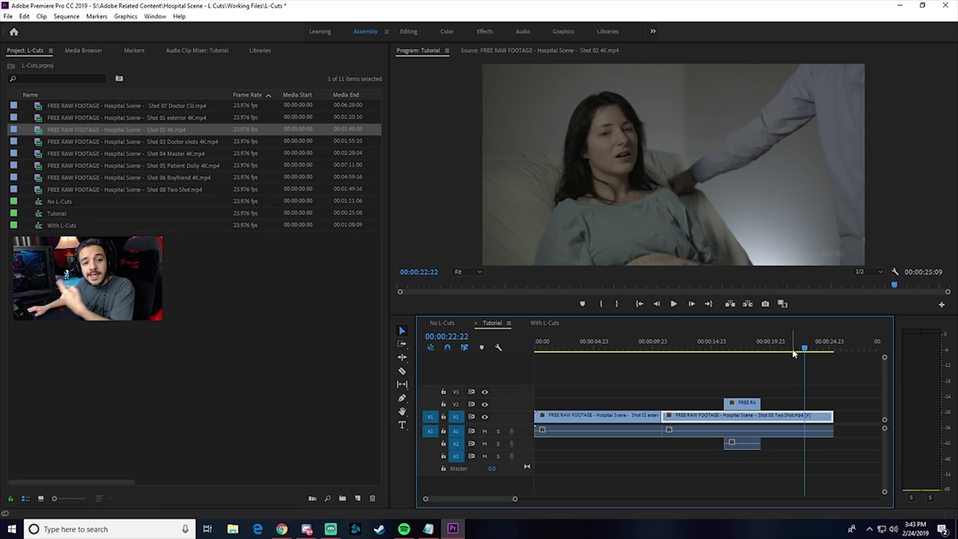
drag(742, 407, 786, 410)
drag(514, 499, 487, 499)
drag(667, 405, 659, 404)
Play the Tutorial sequence from 00:00:15:02 to 00:00:22:09 to review the cut from the two-shot to Shot 02
click(600, 345)
drag(600, 344, 511, 350)
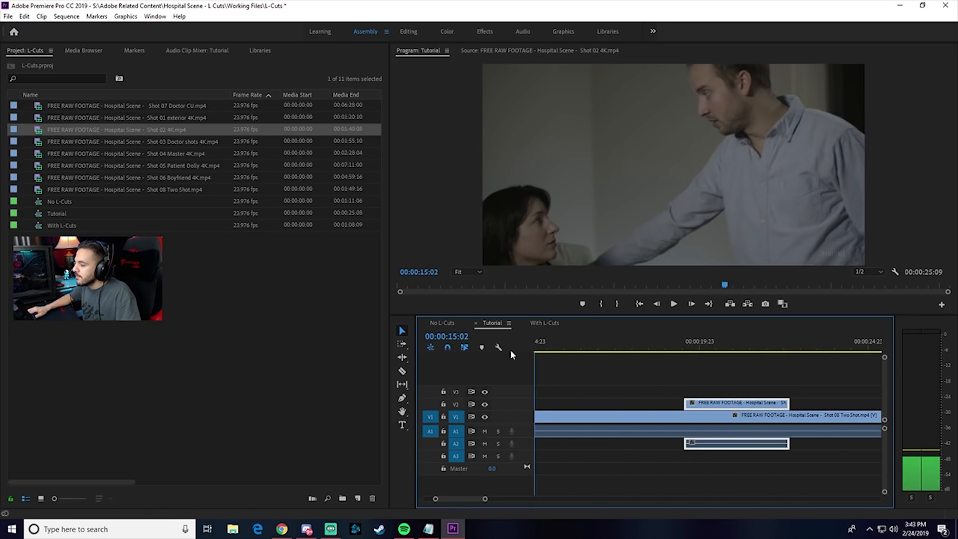
key(space)
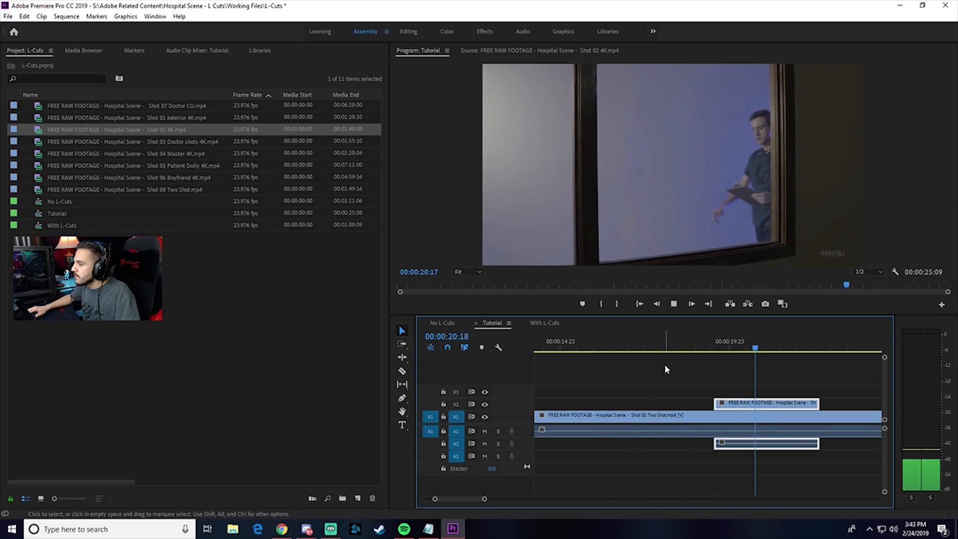
key(space)
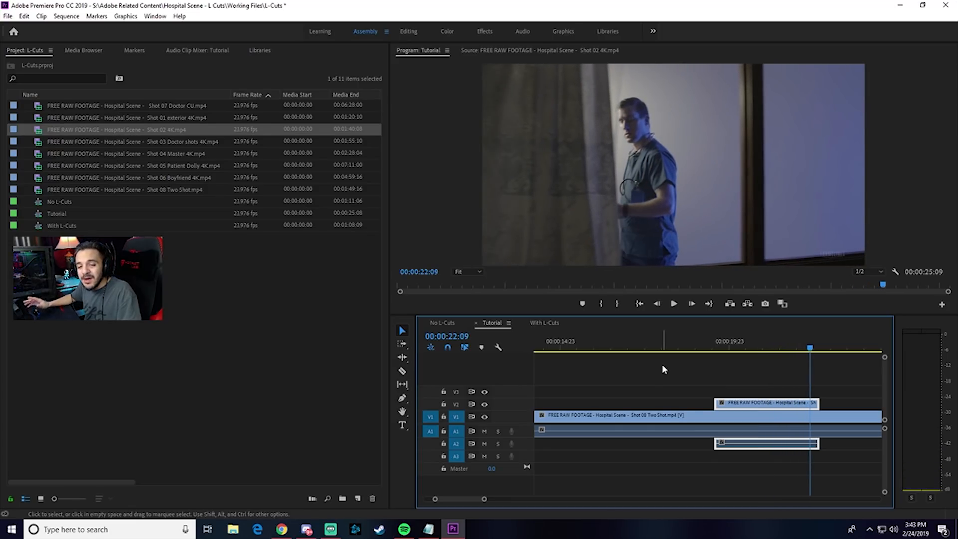
Split the two-shot with the Razor tool at the start and end of the Shot 02 clip, beginning at 00:00:19:13
drag(809, 354, 715, 351)
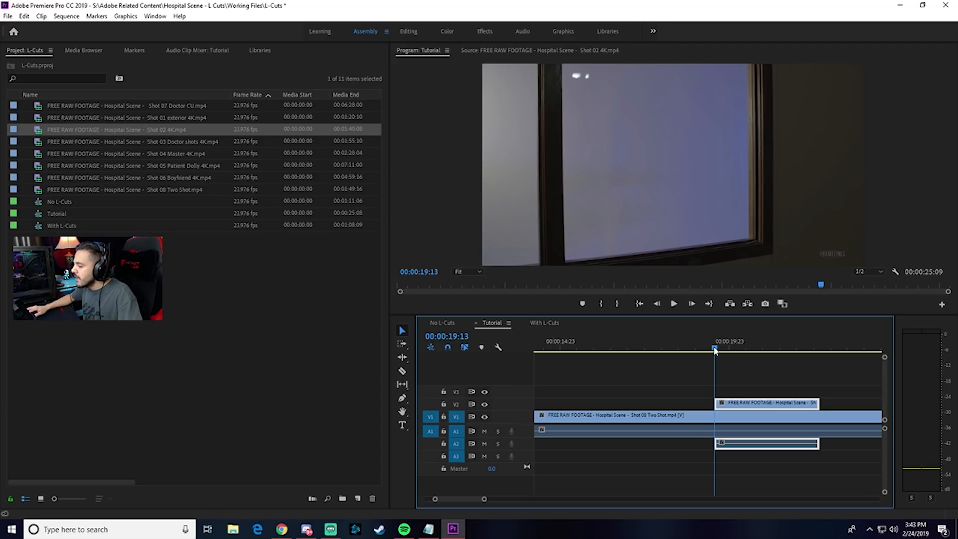
click(751, 421)
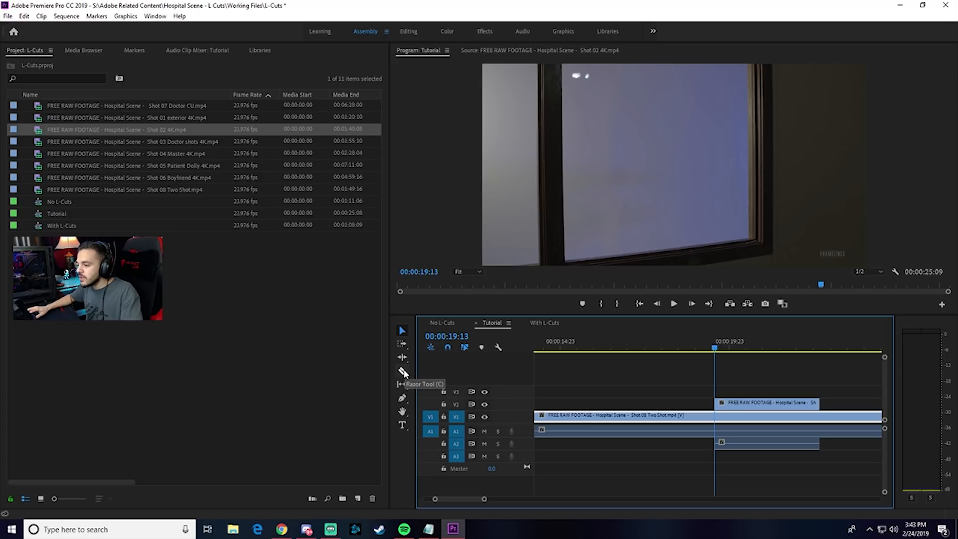
key(c)
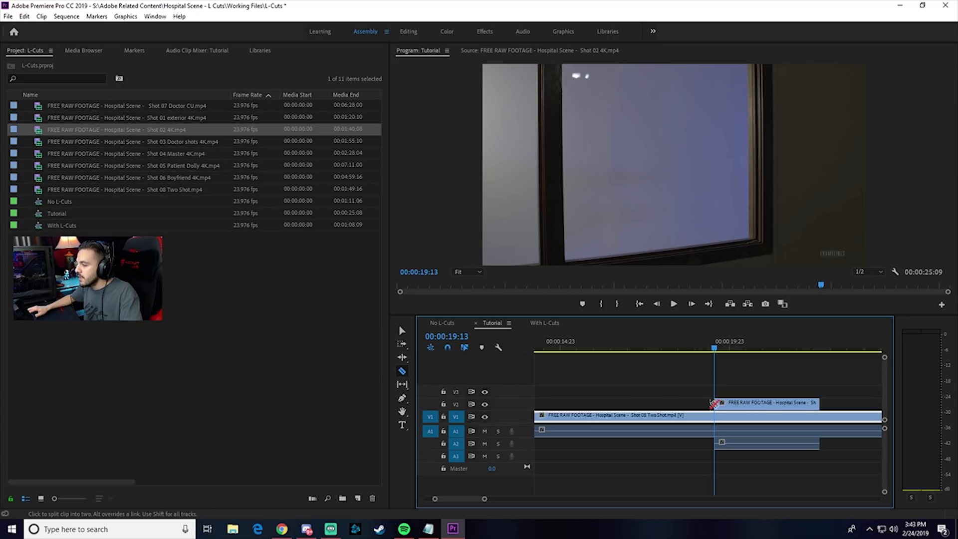
click(717, 416)
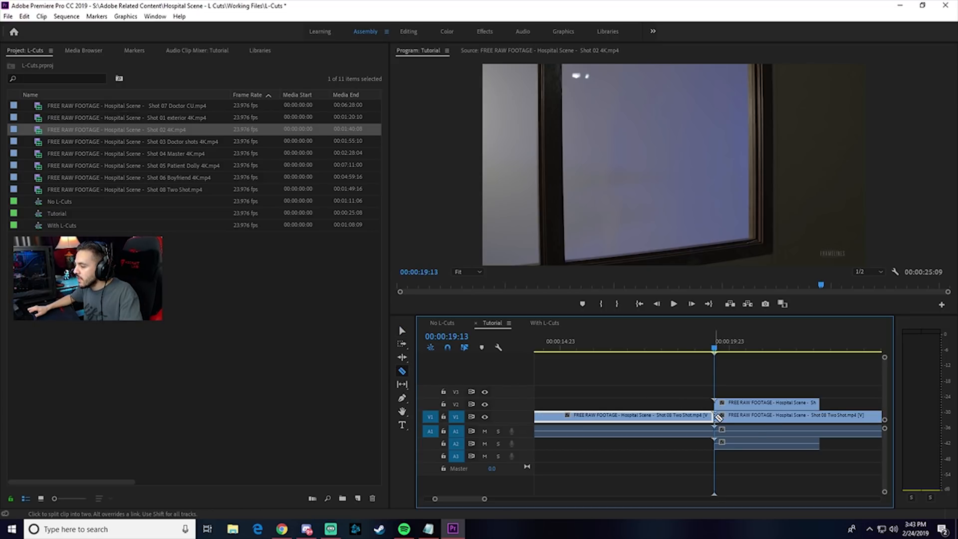
click(821, 416)
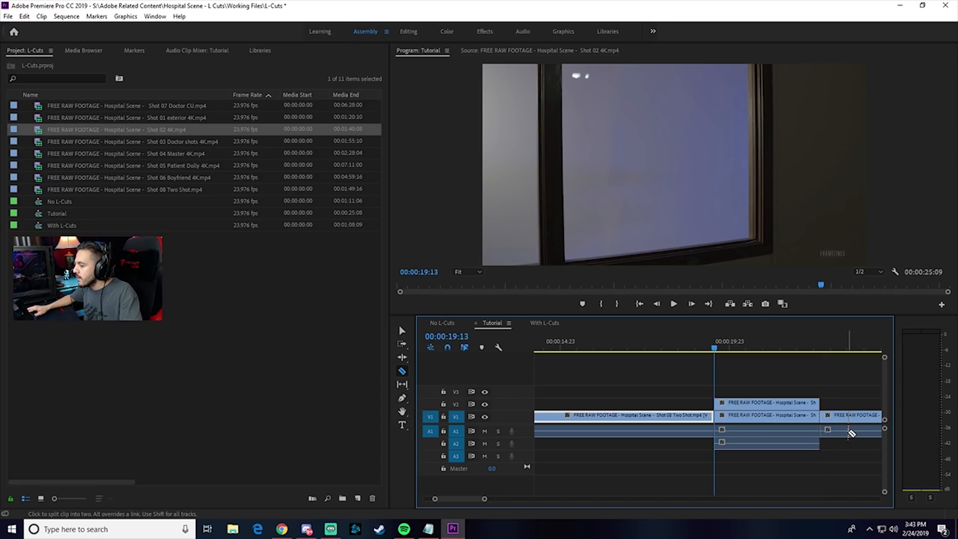
Delete only the video portion of the middle two-shot segment beneath the Shot 02 clip
key(v)
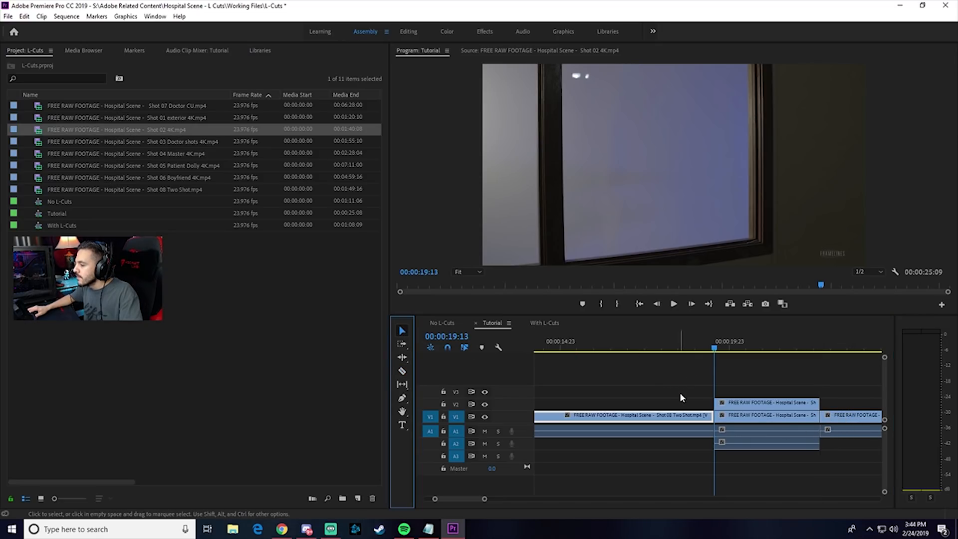
click(767, 421)
key(Delete)
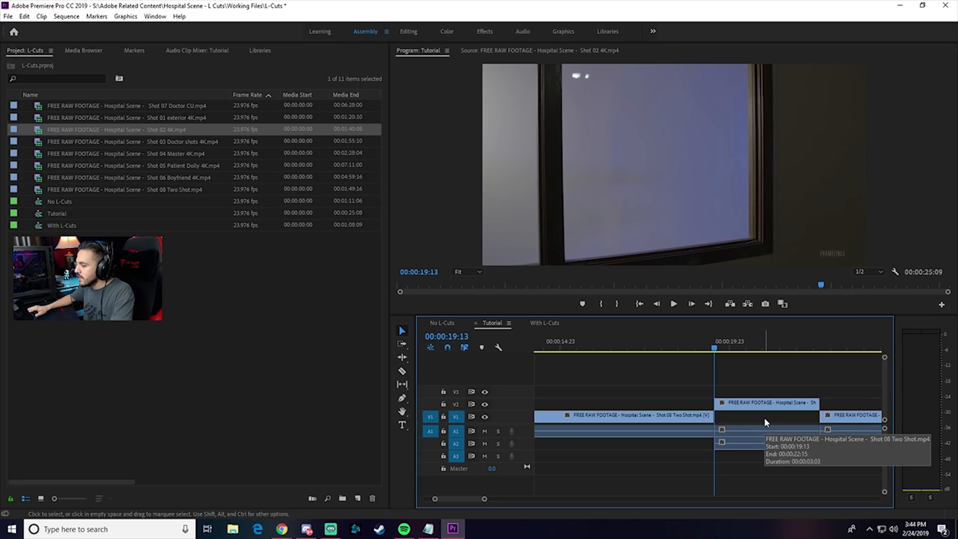
Undo the deletion of the middle two-shot video segment and both Razor cuts in the two-shot clip
click(752, 405)
drag(754, 410, 731, 429)
key(ctrl+z)
key(ctrl+z)
key(ctrl+z)
key(ctrl+z)
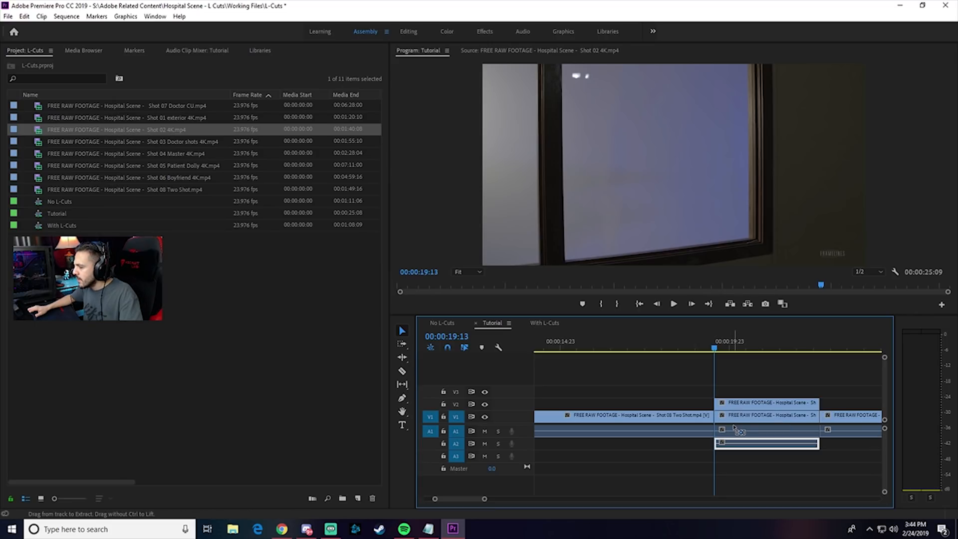
click(730, 418)
click(402, 371)
click(715, 416)
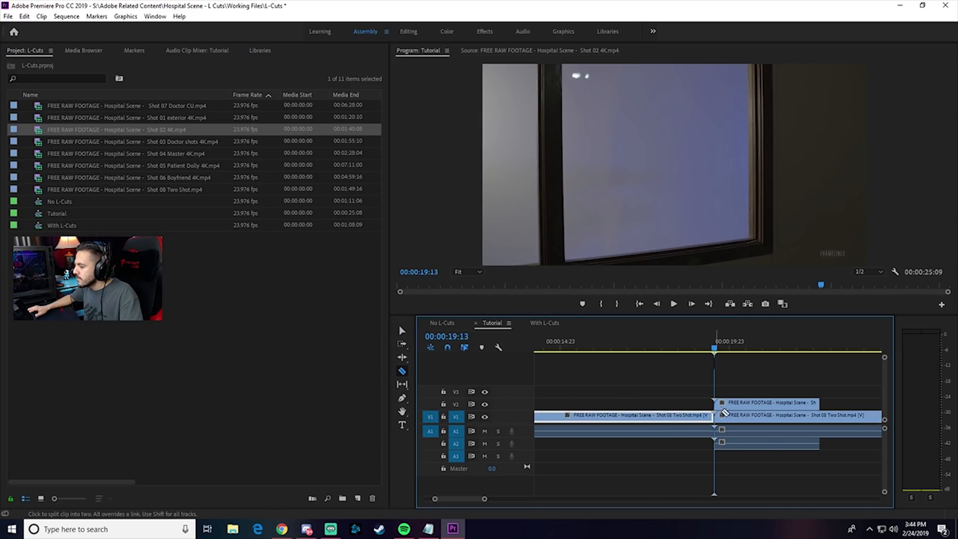
click(766, 402)
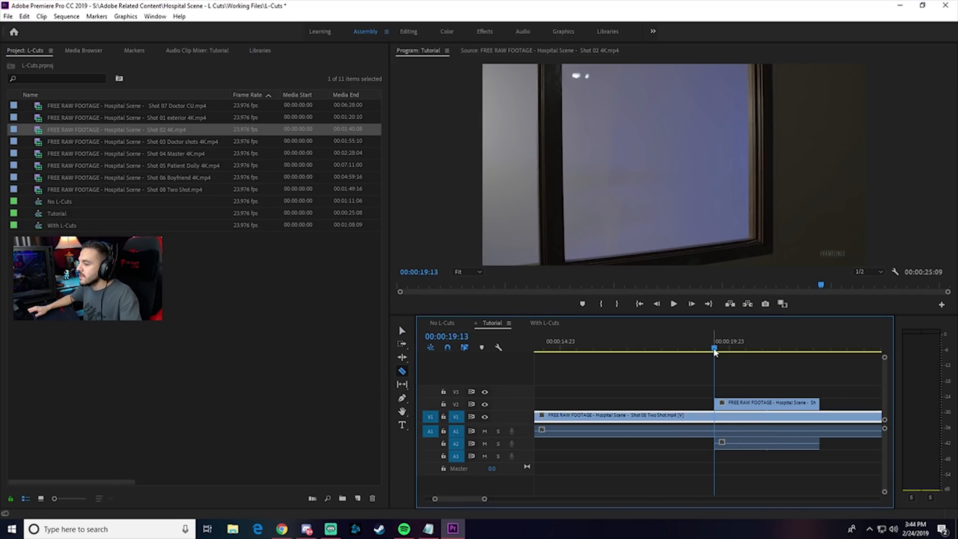
click(402, 331)
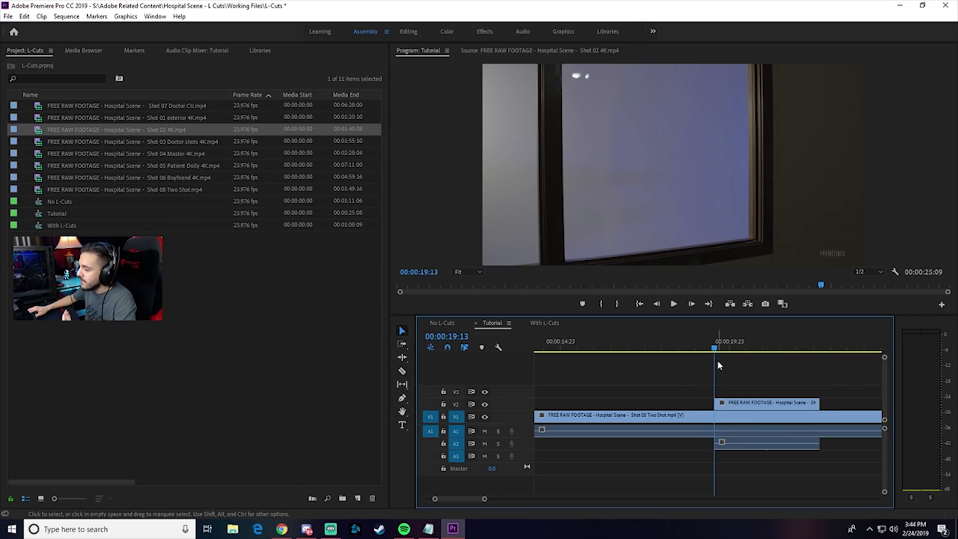
Unlink the two-shot clip's video from its audio in the Tutorial sequence
drag(713, 352, 677, 354)
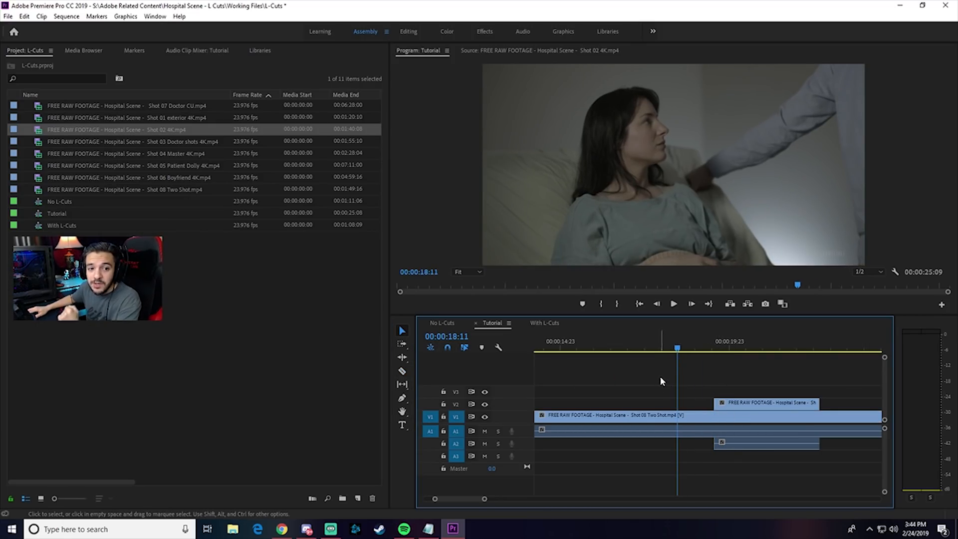
click(741, 421)
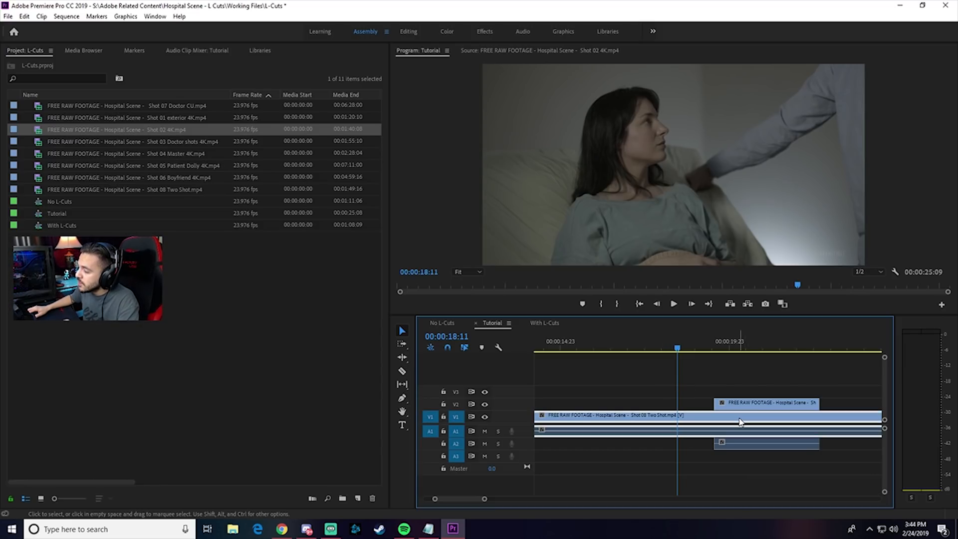
right_click(741, 421)
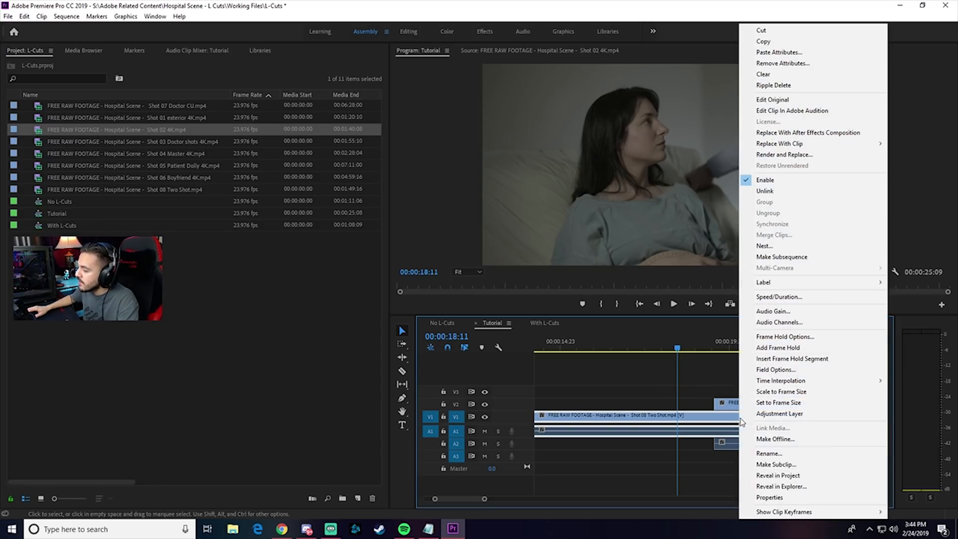
click(796, 191)
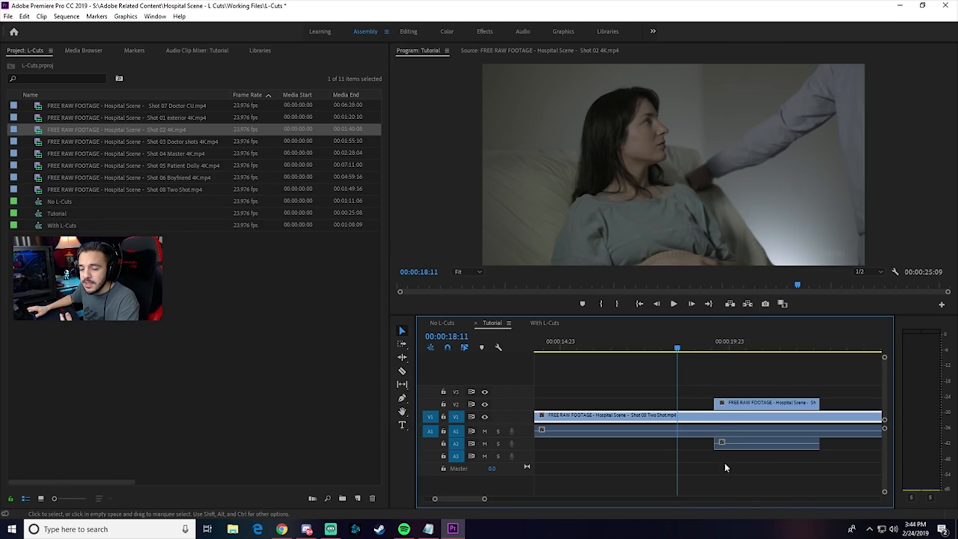
click(711, 431)
Split only the two-shot's video on V1 with the Razor tool at the start and end of the Shot 02 clip
click(402, 371)
click(715, 416)
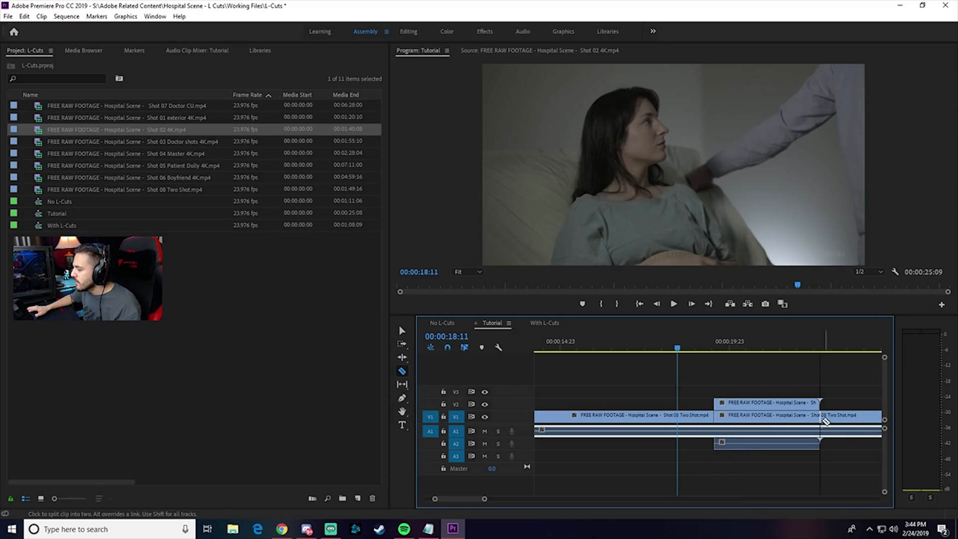
click(820, 416)
click(402, 331)
Delete the middle two-shot video segment and move the Shot 02 video down from V2 into the gap on V1
click(658, 380)
click(763, 421)
key(Delete)
drag(753, 403, 753, 416)
Play the Tutorial sequence from just before the cut to Shot 02 until after the return to the two-shot
click(697, 340)
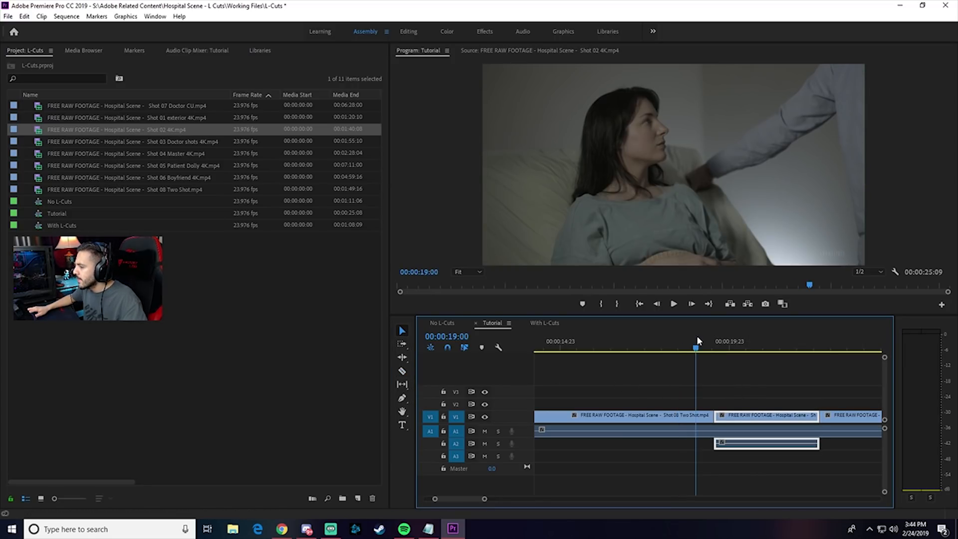
key(Left)
key(Left)
click(700, 419)
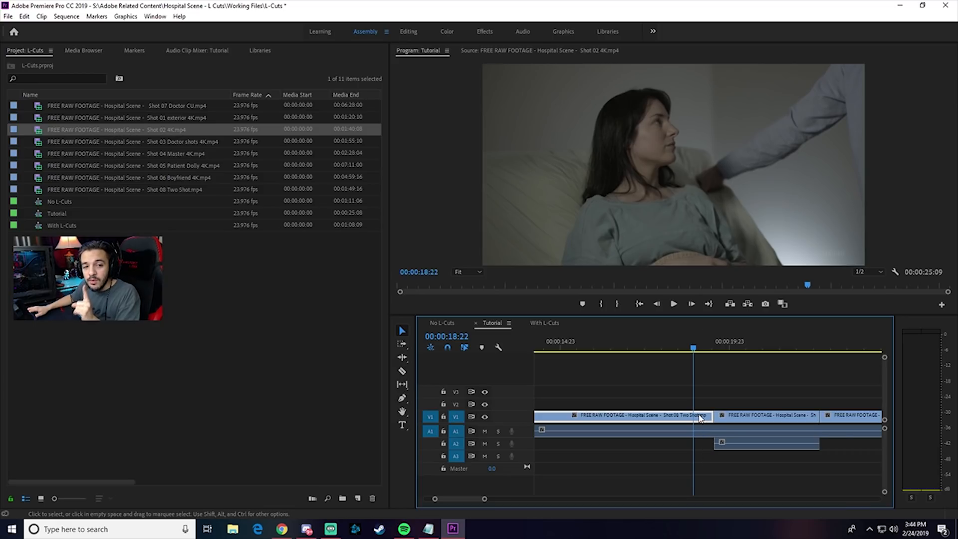
click(738, 419)
drag(736, 344, 683, 352)
key(space)
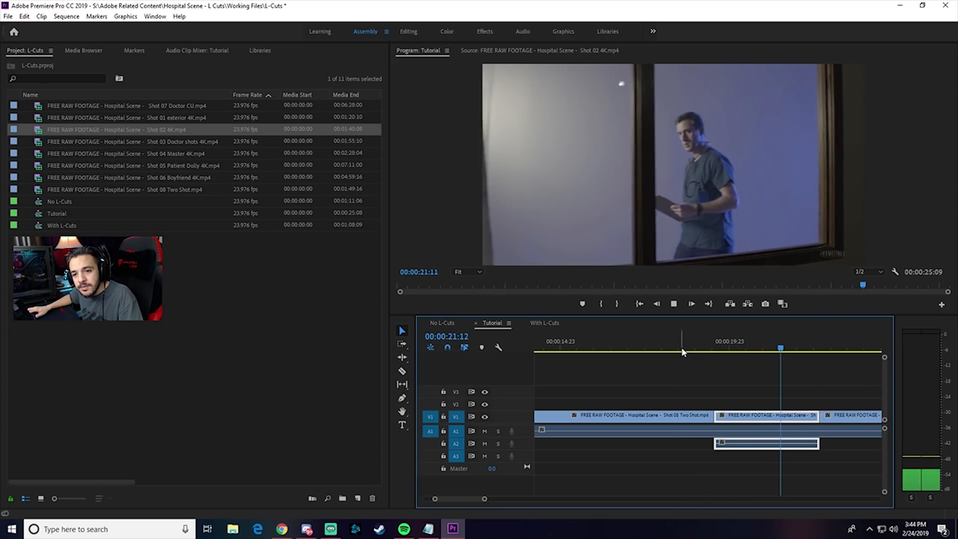
key(space)
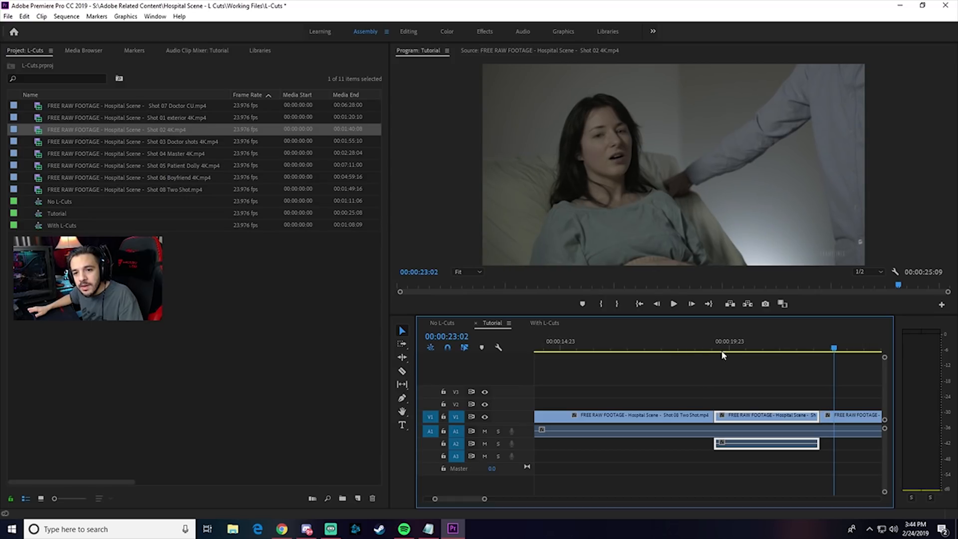
Trim the end of Shot 02 back to 00:00:22:08, extend the following two-shot video to meet it, and play on to 00:00:23:18
click(806, 350)
drag(809, 350, 822, 351)
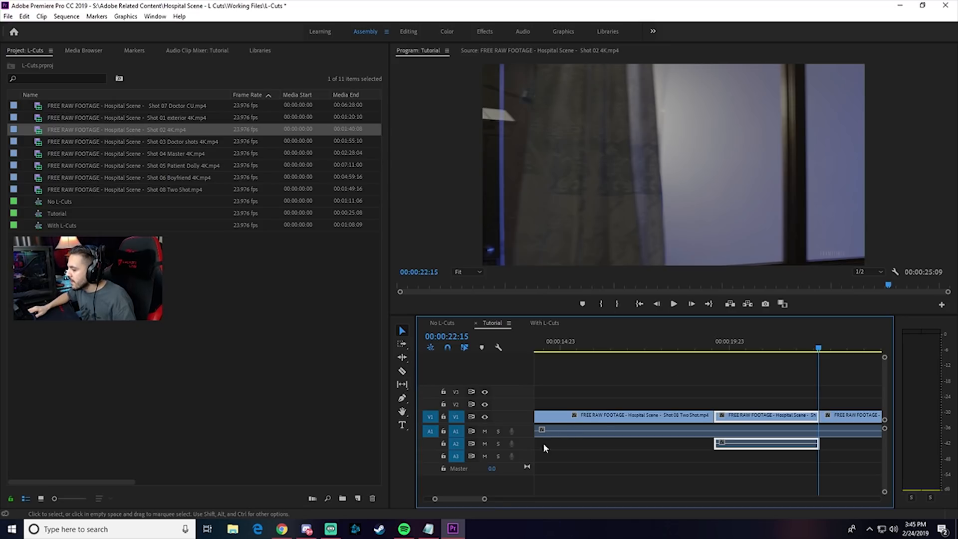
drag(484, 499, 469, 499)
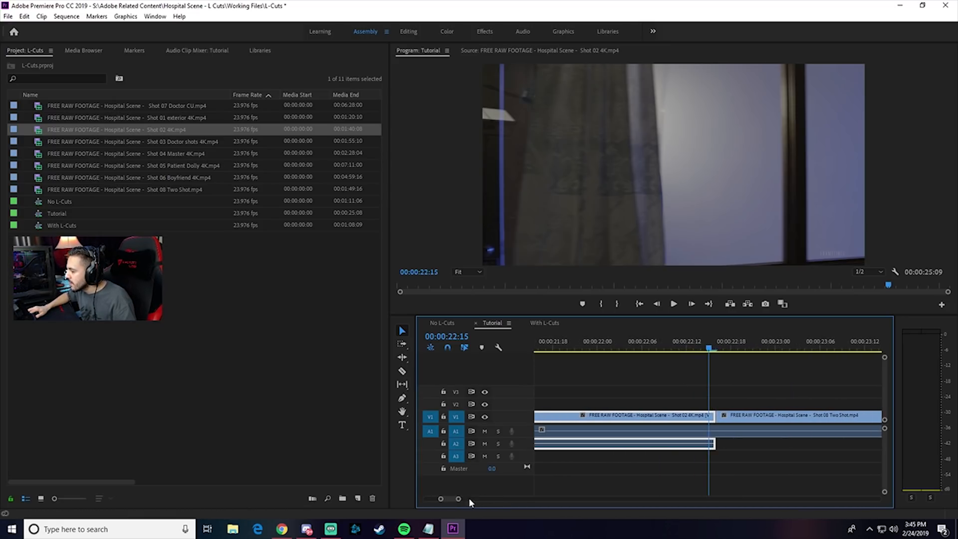
drag(710, 349, 658, 351)
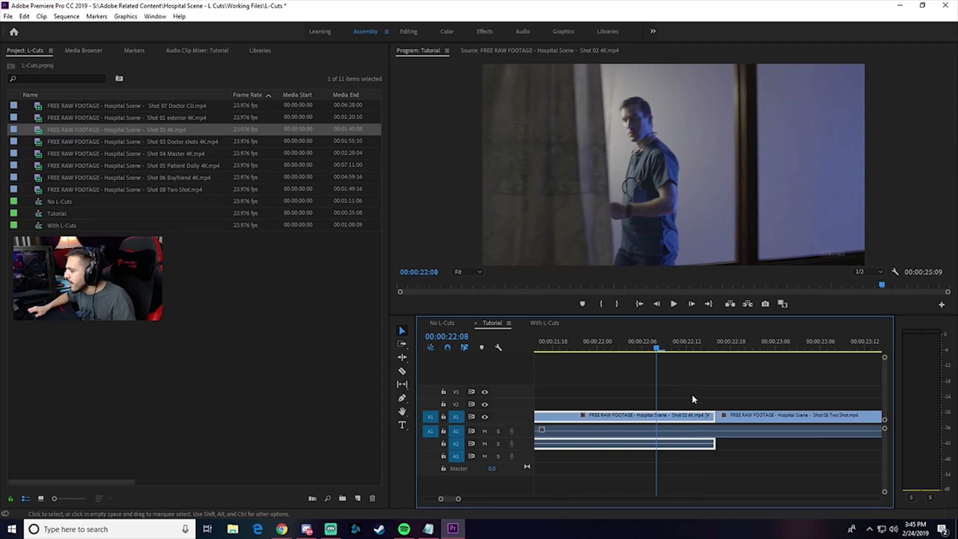
drag(712, 415, 657, 416)
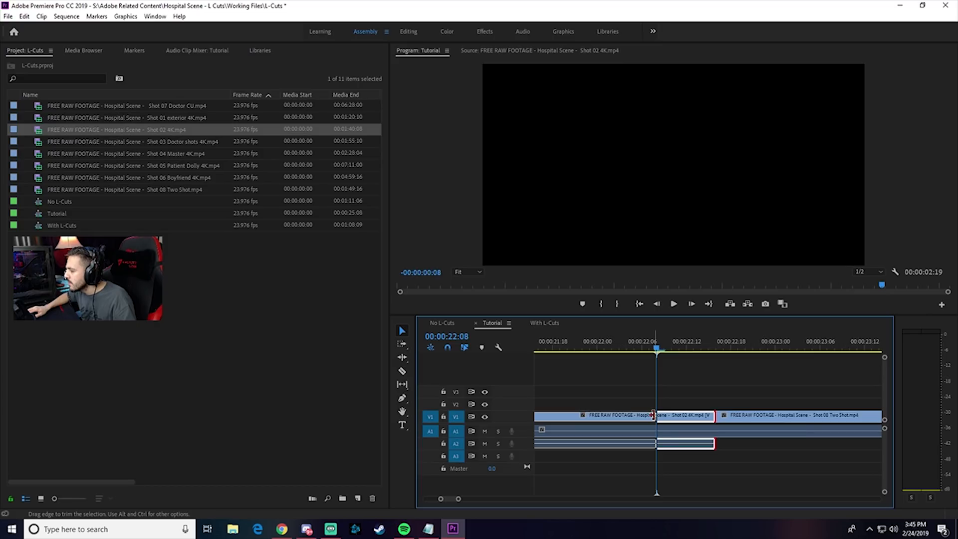
drag(717, 415, 657, 415)
key(space)
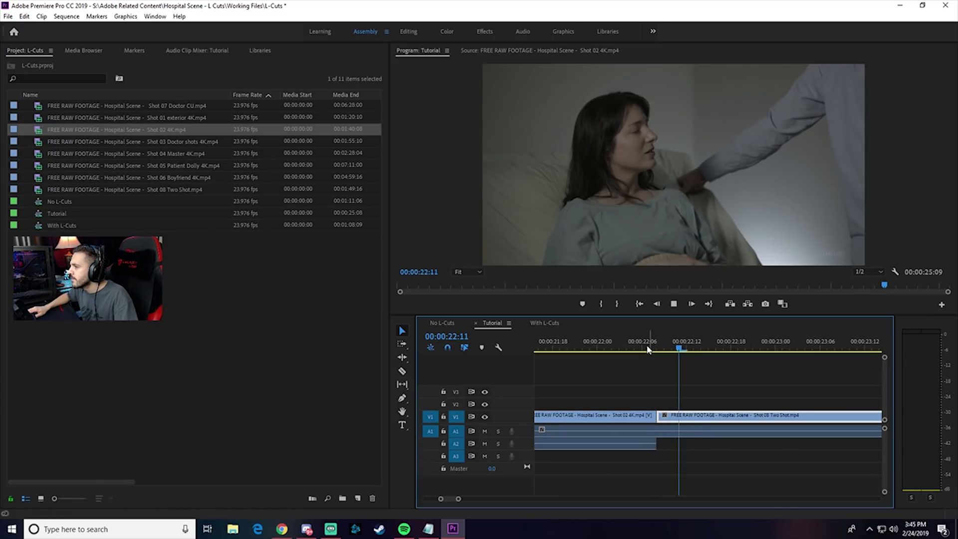
key(space)
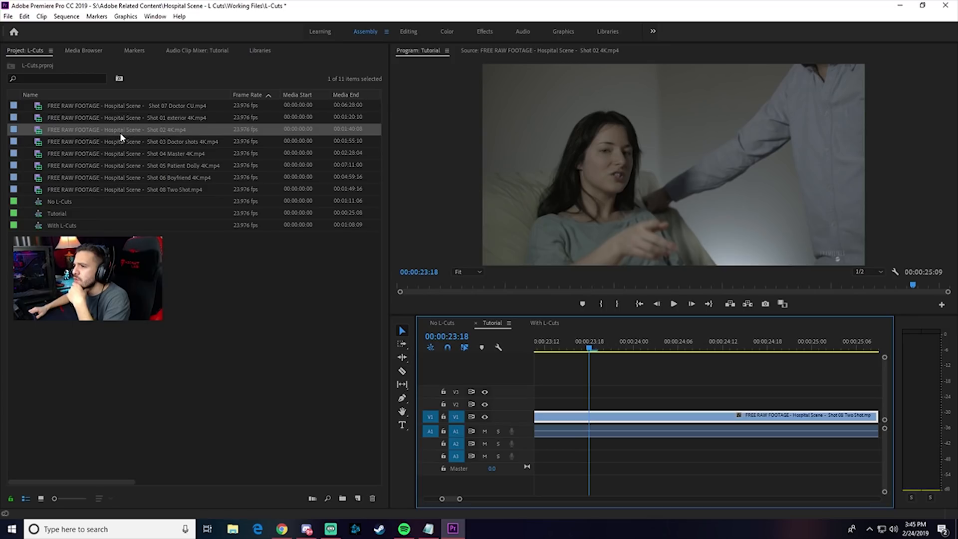
Open Shot 07 Doctor CU in the Source monitor and scrub through its marked section to judge it as the next shot
click(134, 106)
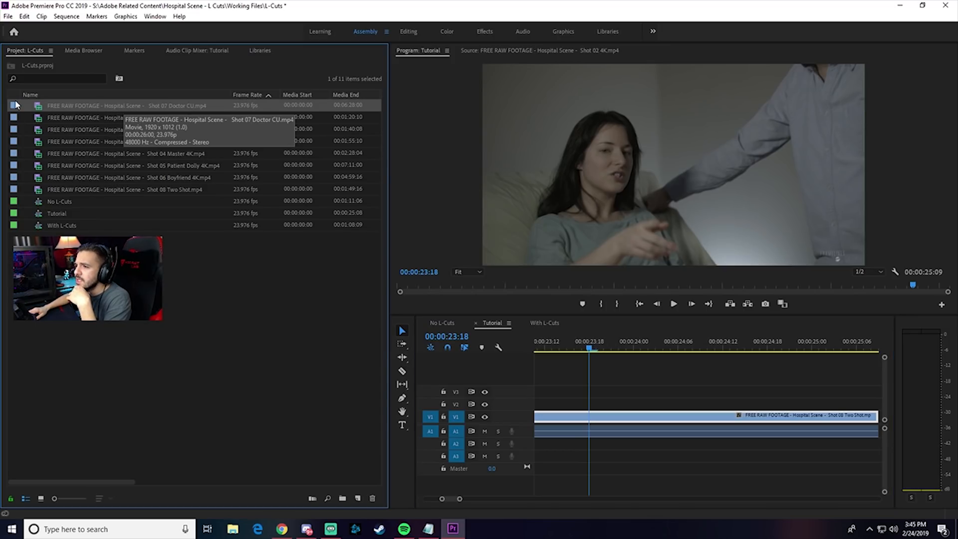
double_click(71, 110)
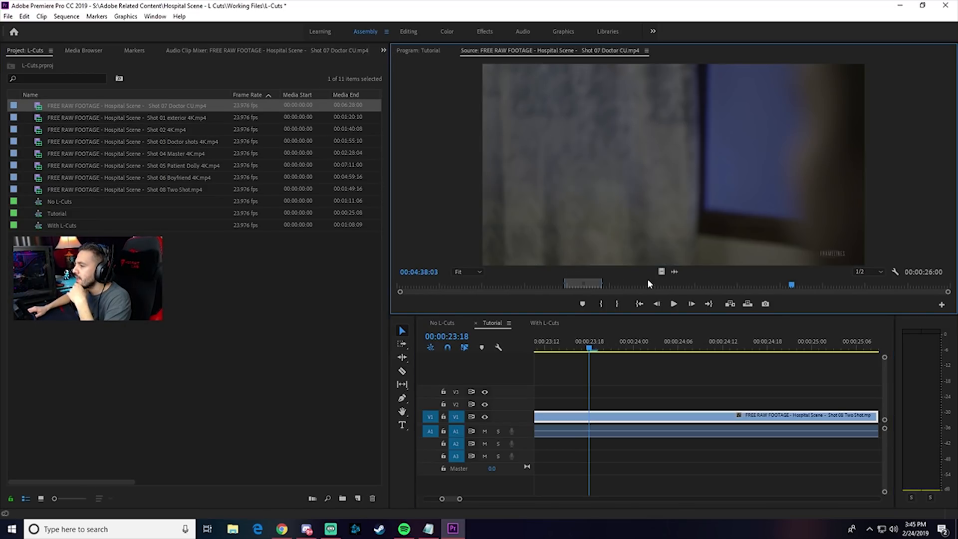
drag(581, 282, 565, 294)
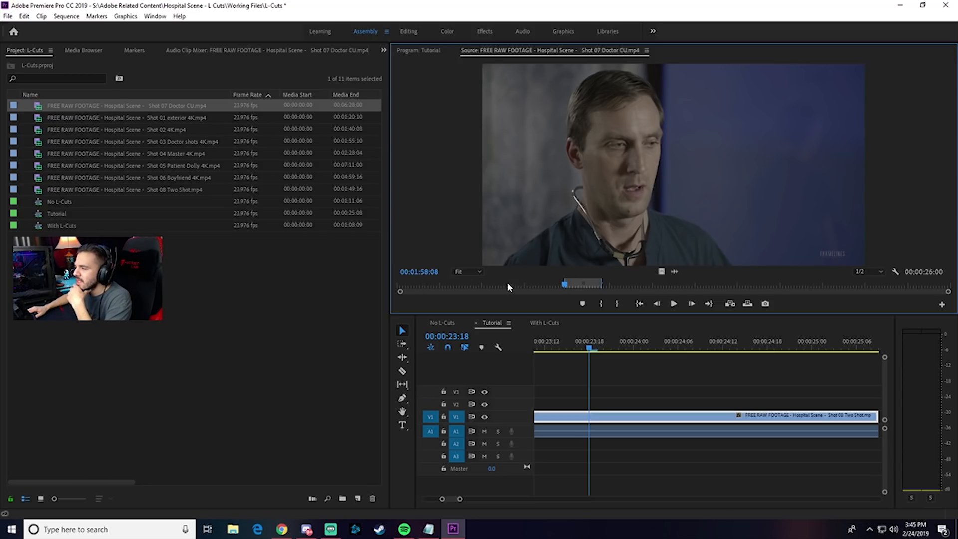
mouse_move(569, 289)
mouse_down()
mouse_move(560, 283)
mouse_move(569, 283)
mouse_up()
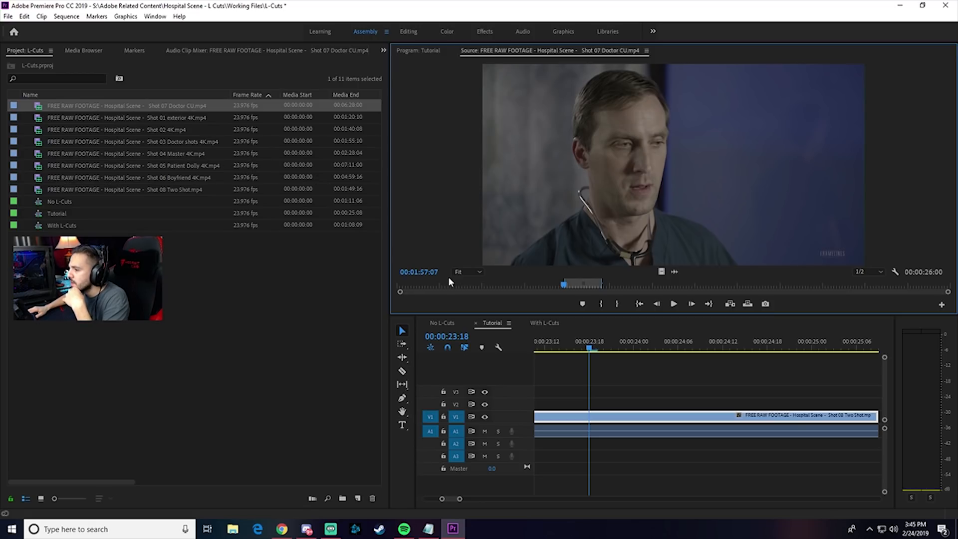
drag(473, 286, 592, 284)
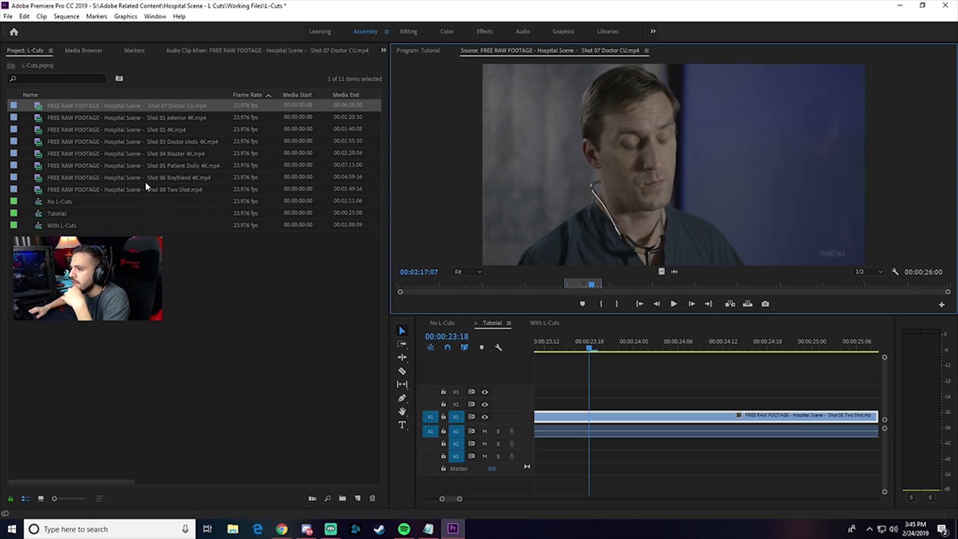
Review the marked section of Shot 04 Master 4K and place it on V2 and A2 starting at 00:00:23:18
double_click(166, 155)
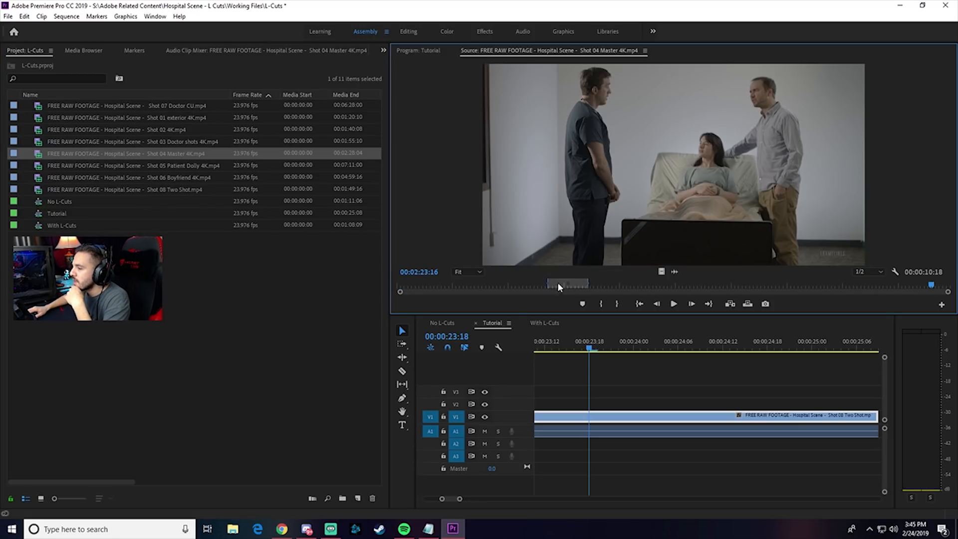
drag(551, 282, 546, 285)
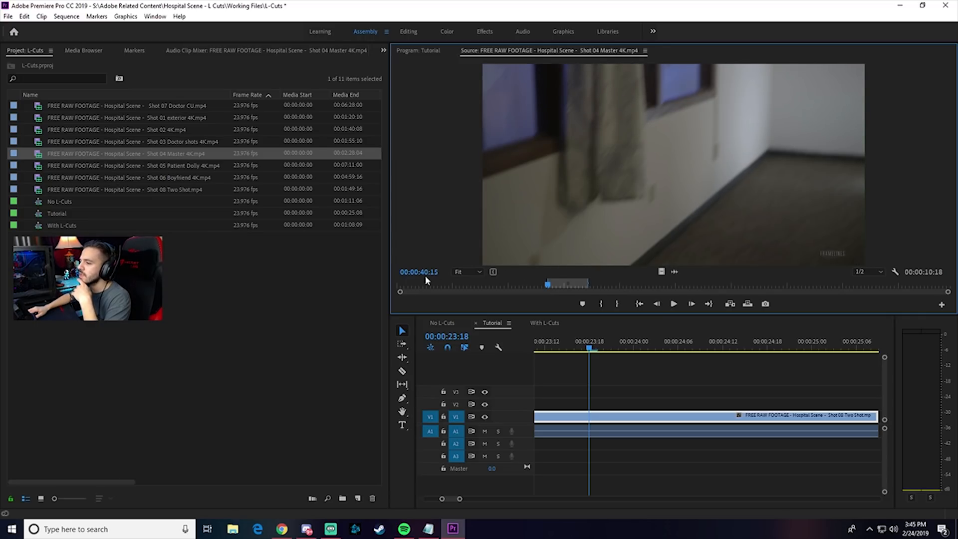
drag(546, 283, 588, 291)
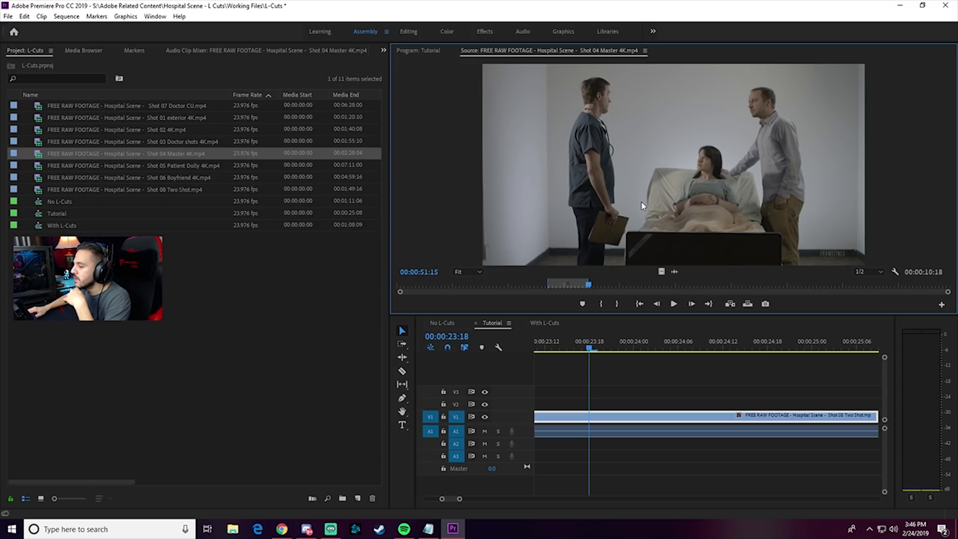
drag(659, 345, 597, 407)
scroll(469, 499, down, 3)
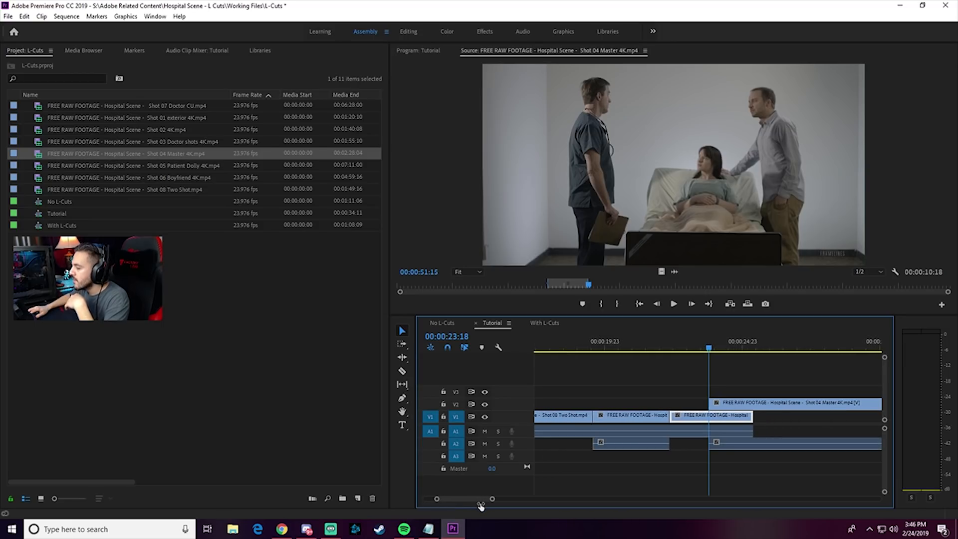
mouse_move(473, 499)
mouse_down()
mouse_move(484, 502)
mouse_move(474, 504)
mouse_up()
scroll(438, 499, up, 3)
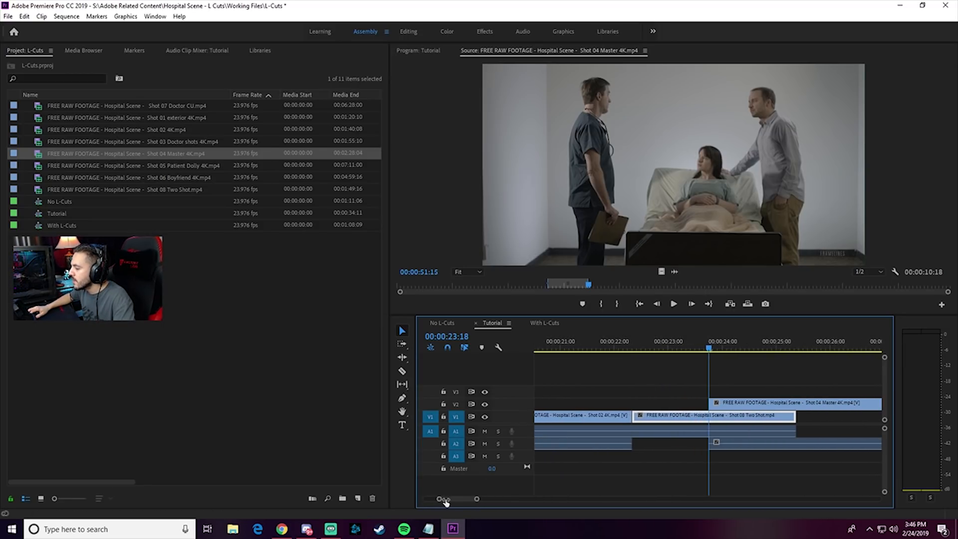
Find the cut point in the second two-shot segment and trim only its video to end at 00:00:23:10
click(622, 348)
click(633, 348)
key(space)
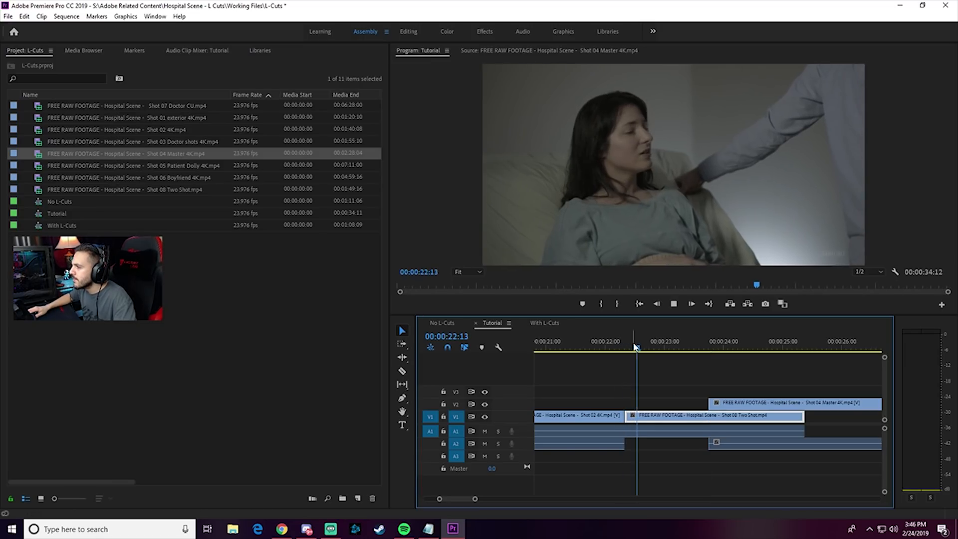
drag(688, 348, 634, 359)
key(space)
key(space)
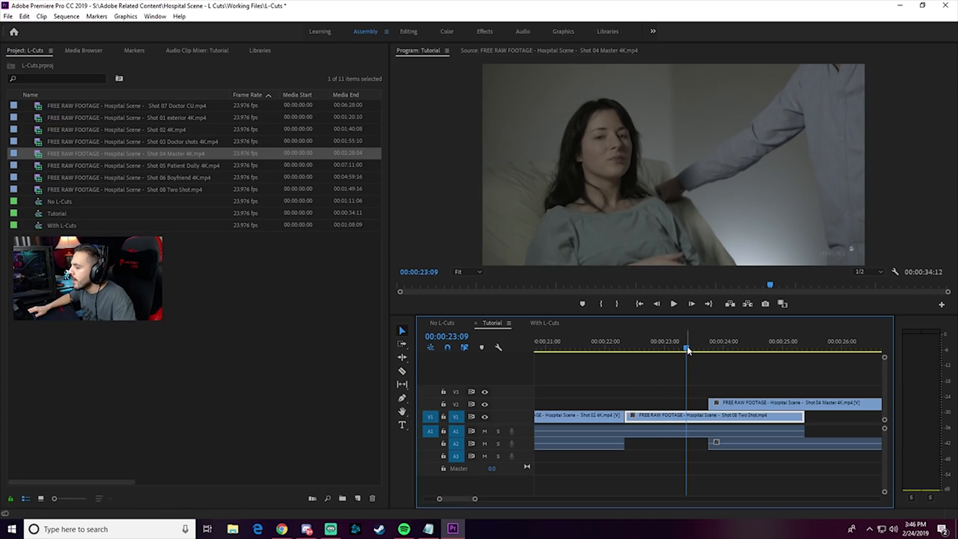
mouse_move(689, 352)
mouse_down()
mouse_move(666, 350)
mouse_move(688, 350)
mouse_up()
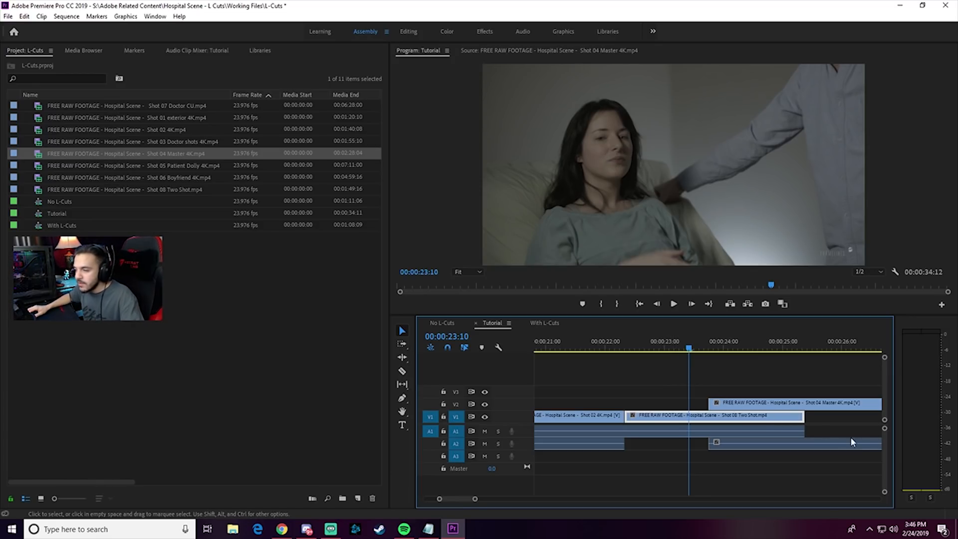
drag(798, 416, 689, 416)
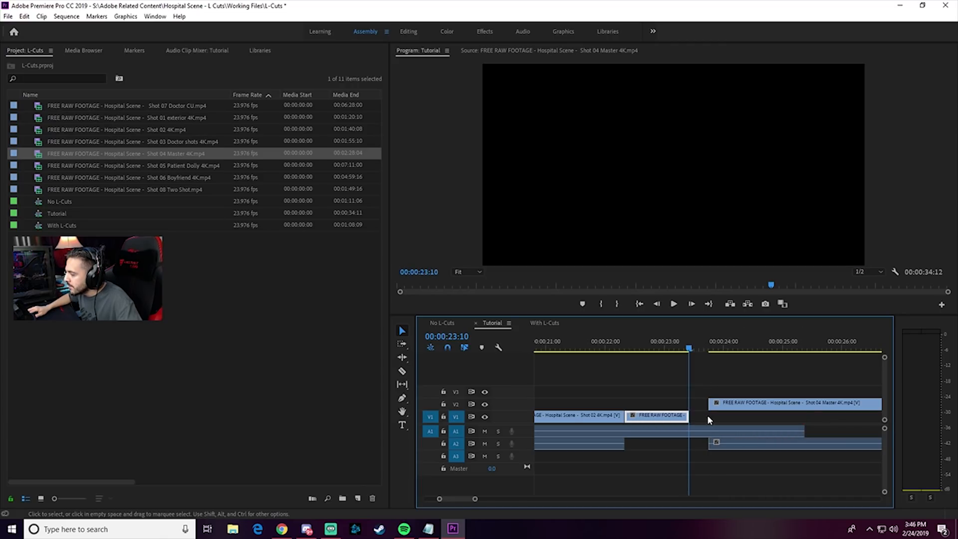
Hide track V2's video output and play the sequence over the end of the second two-shot segment to check the cut timing
click(674, 349)
drag(674, 349, 679, 349)
click(485, 404)
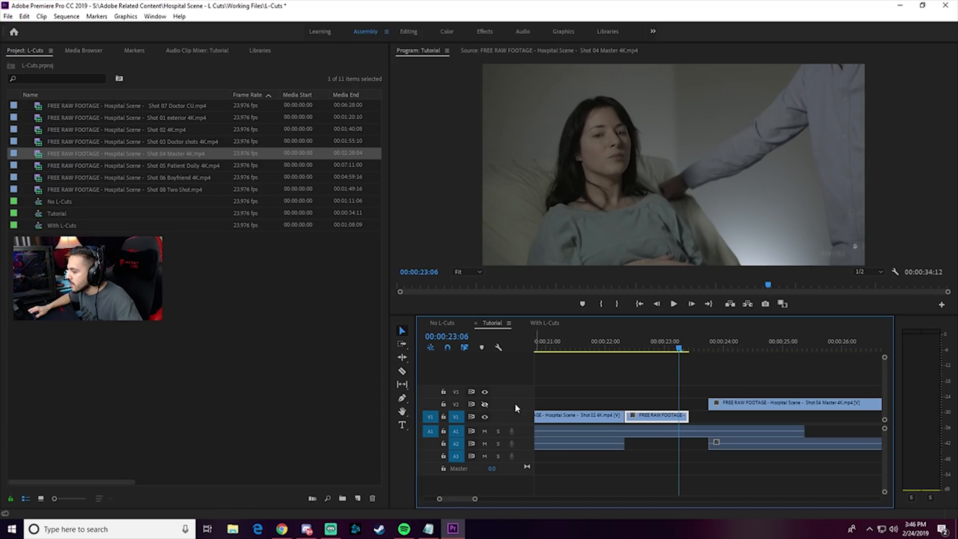
key(space)
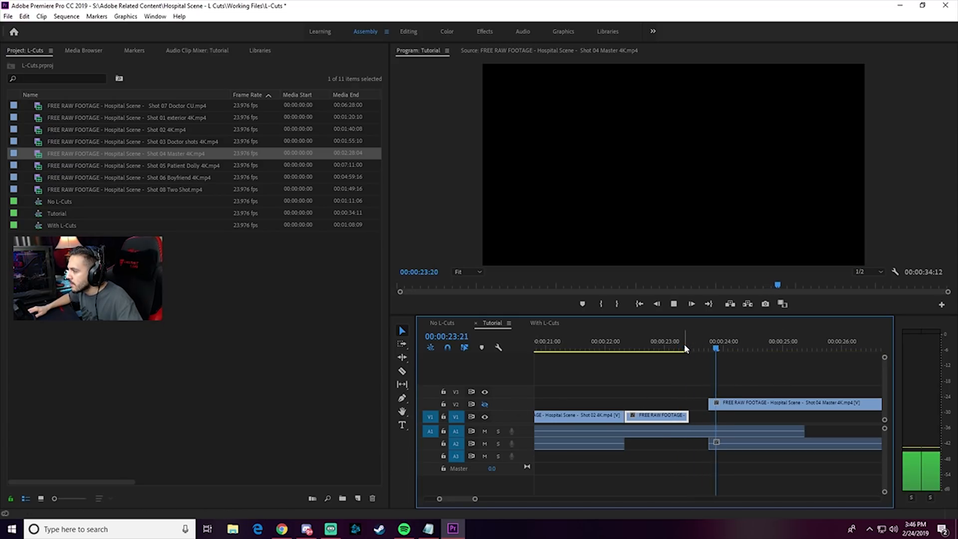
key(space)
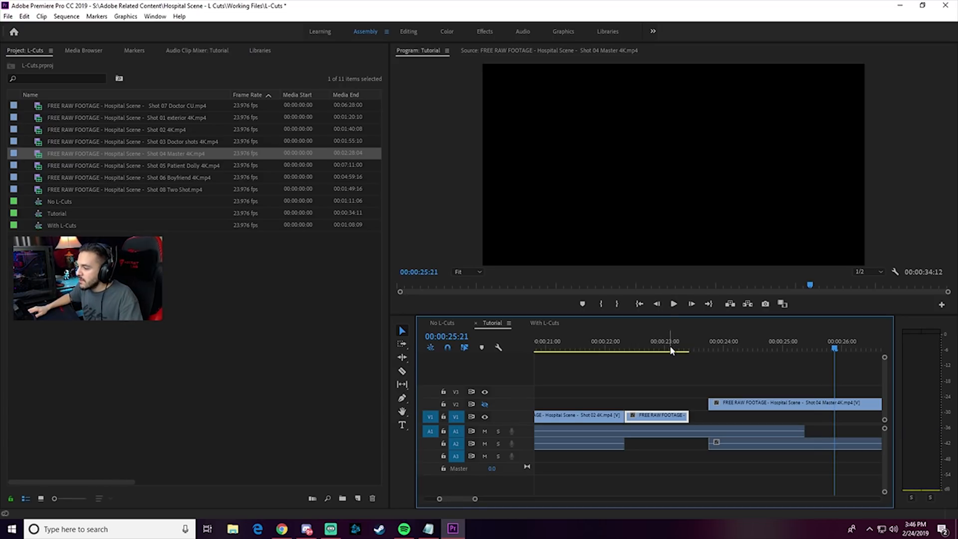
drag(672, 351, 627, 351)
key(space)
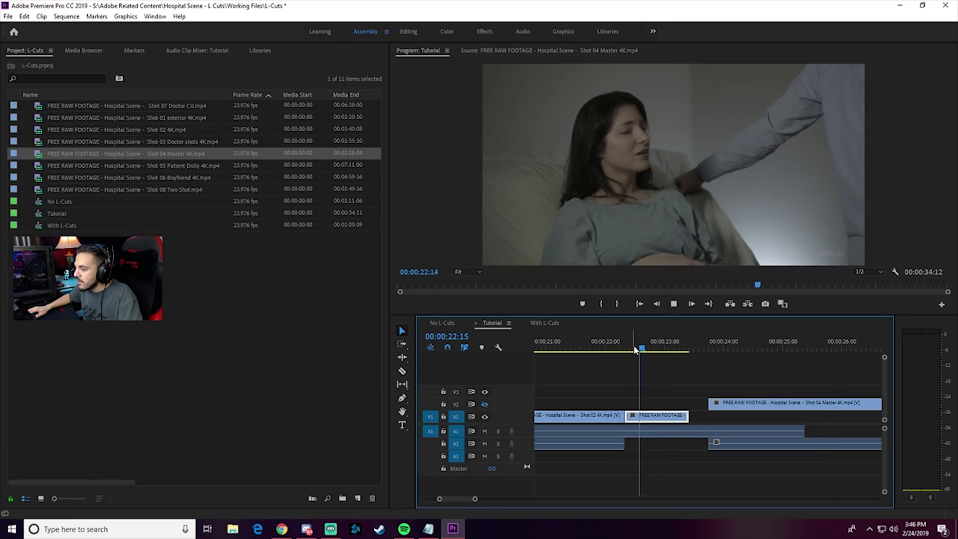
key(space)
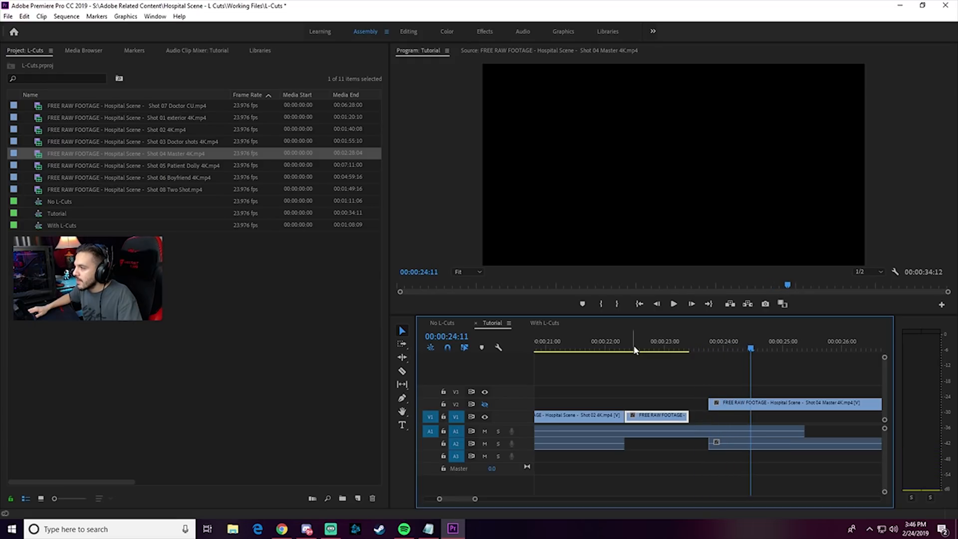
Move Shot 04 Master down to V1 directly after the second two-shot segment, keeping its audio on A2, and play across the join
click(708, 387)
drag(729, 409, 699, 422)
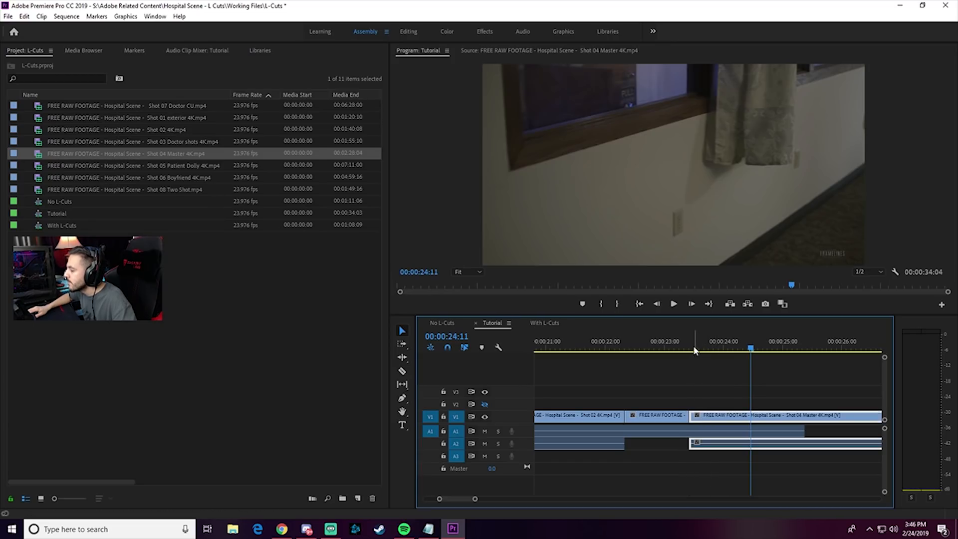
click(680, 343)
key(space)
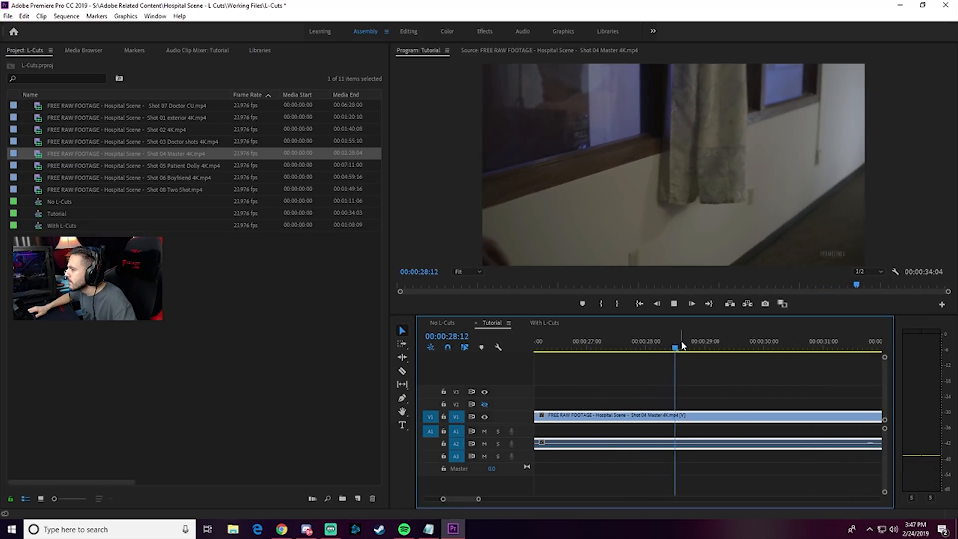
Split Shot 04 Master at 00:00:28:09 and delete the portion before the cut
key(space)
drag(687, 349, 668, 354)
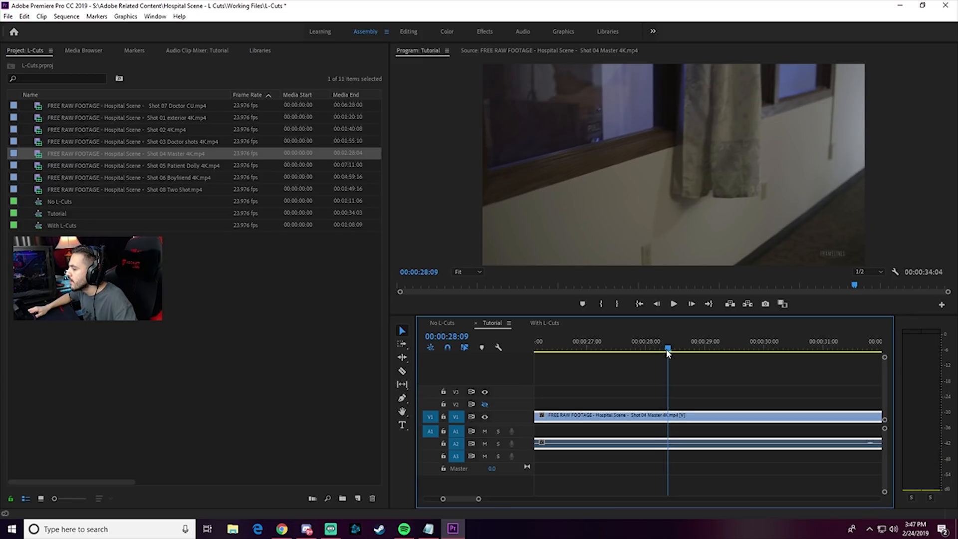
key(c)
click(670, 416)
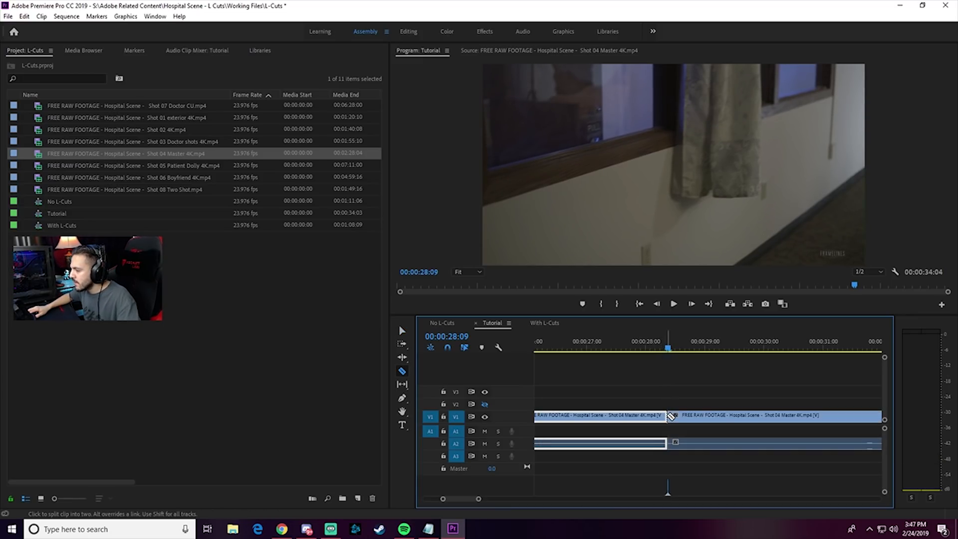
key(v)
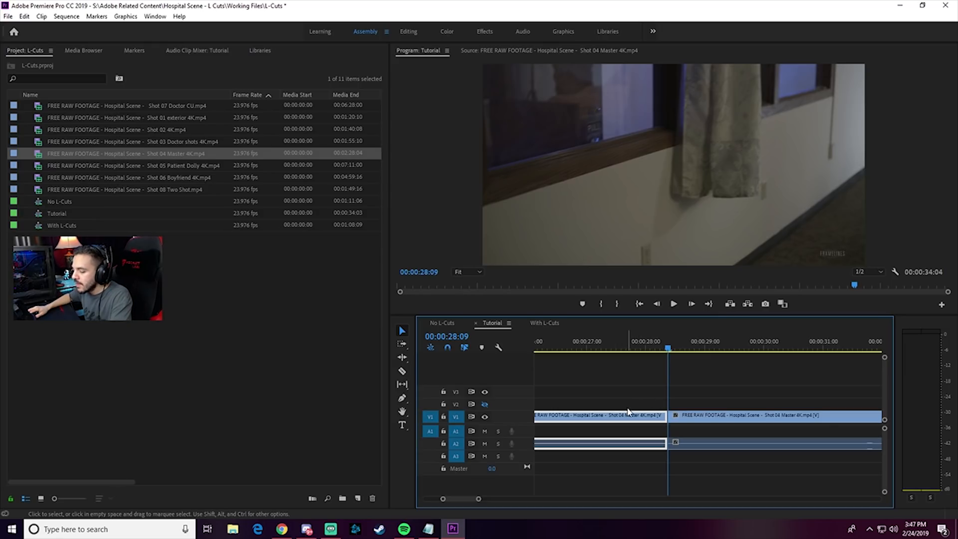
key(Delete)
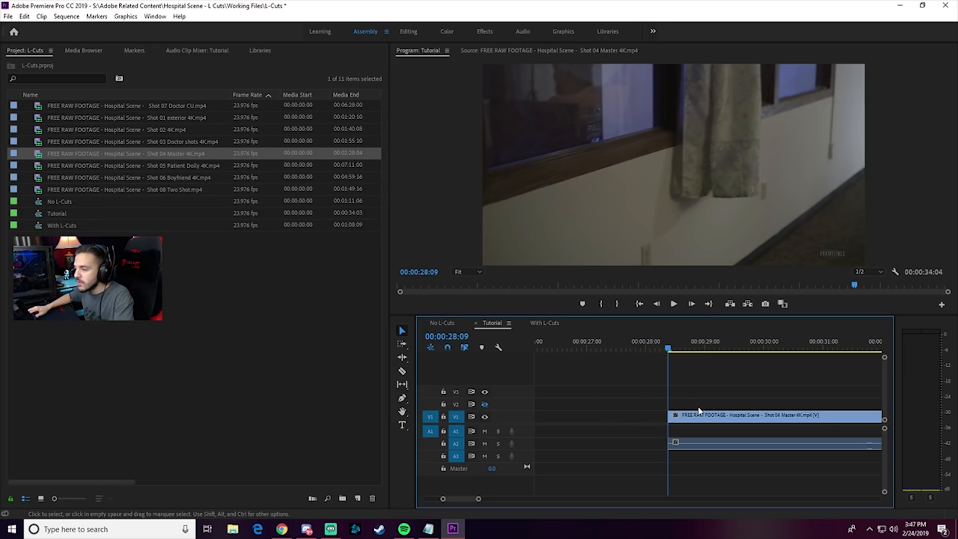
Move the remaining Shot 04 Master clip back on V1 and A2 to meet the end of the second two-shot segment
drag(705, 416, 613, 420)
drag(478, 498, 493, 501)
drag(691, 422, 615, 423)
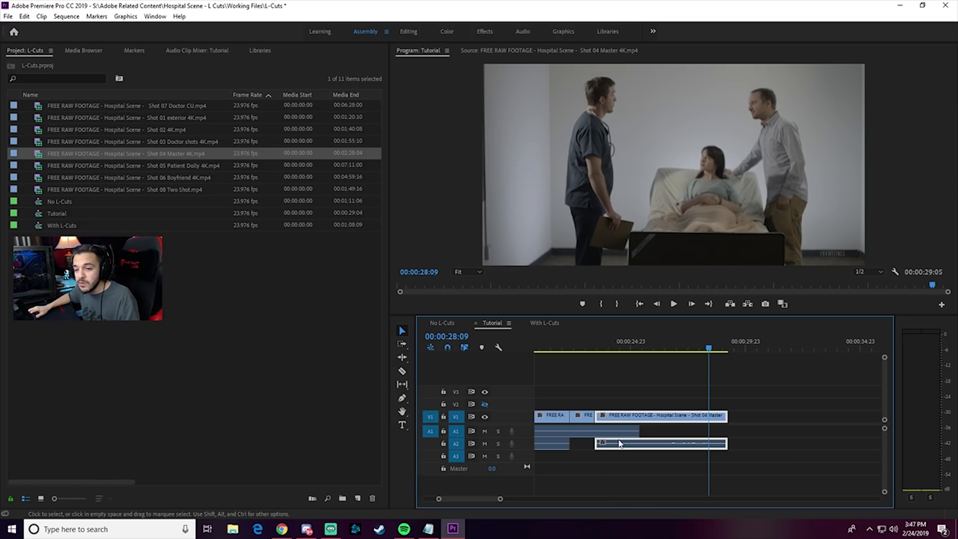
Play from the two-shot through Shot 04 Master several times to judge the L-cut and the end of the shot
click(586, 348)
key(space)
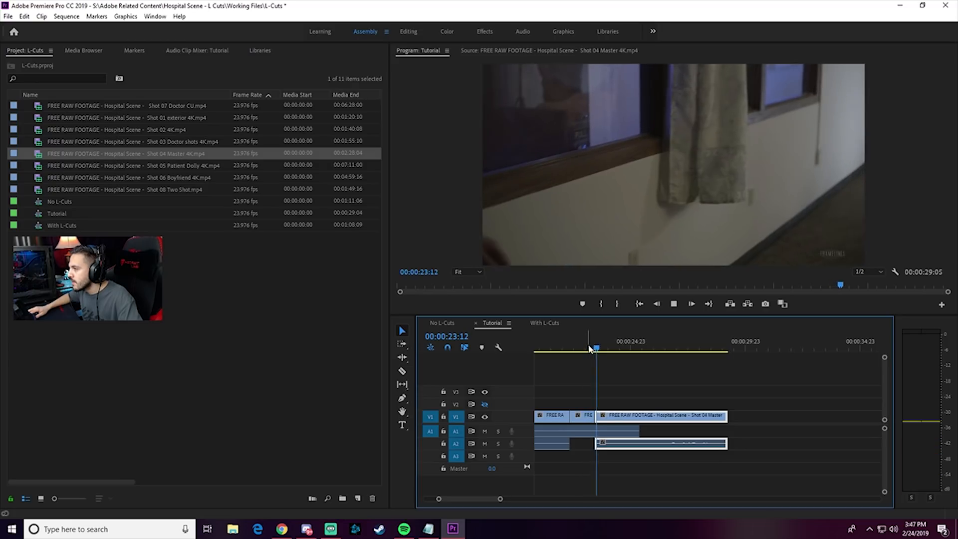
key(space)
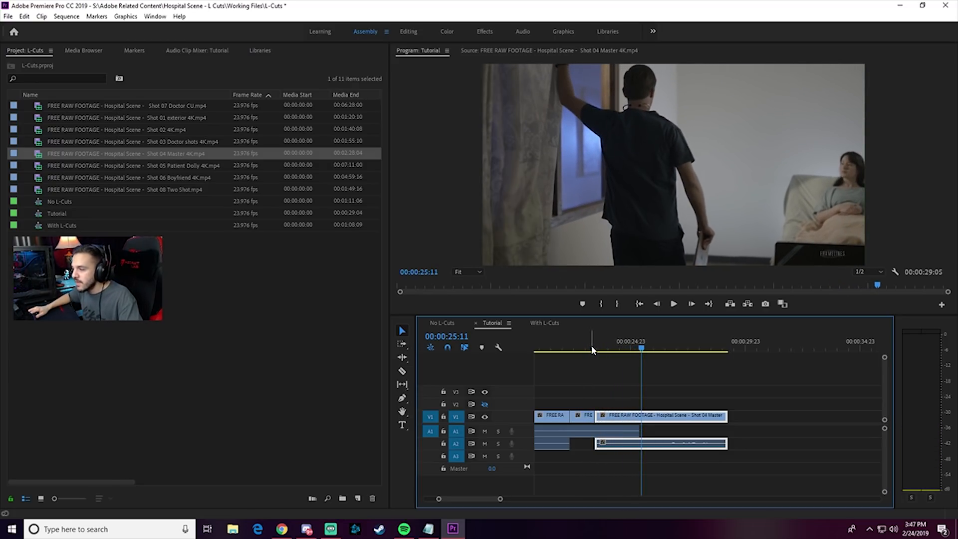
key(space)
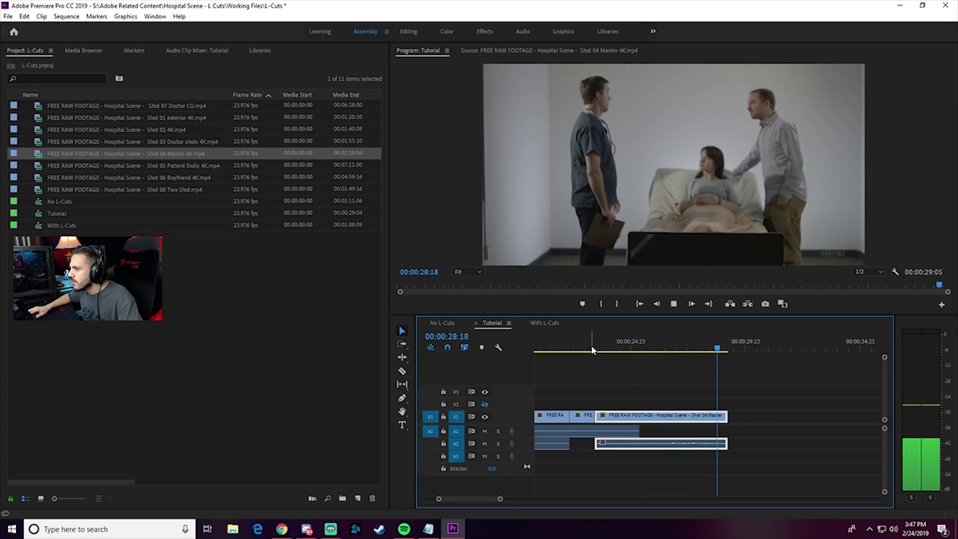
key(space)
drag(724, 352, 665, 352)
key(space)
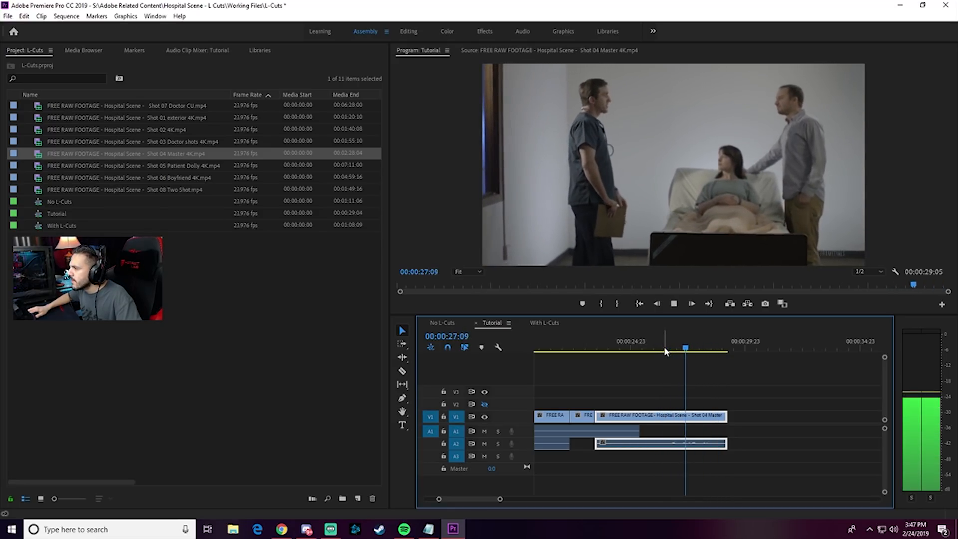
key(space)
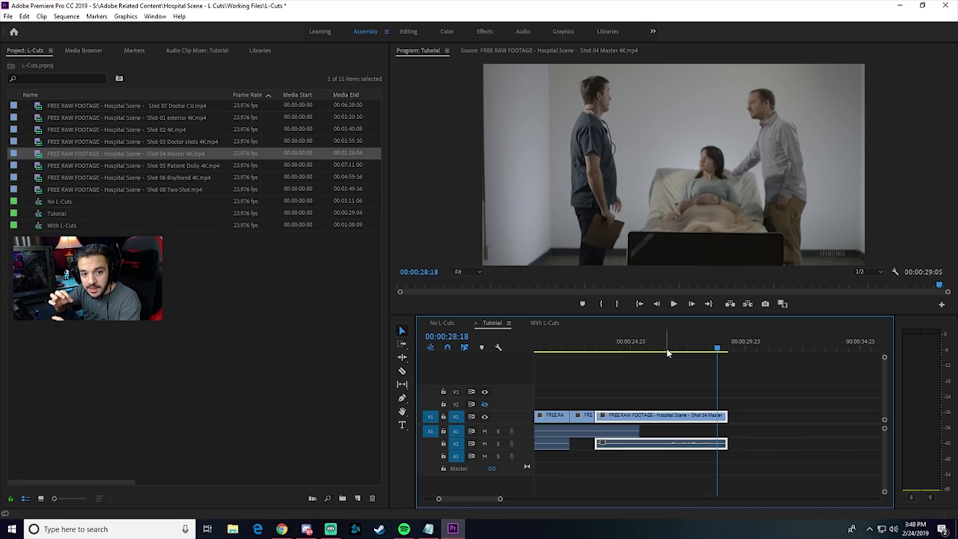
drag(649, 351, 573, 345)
key(space)
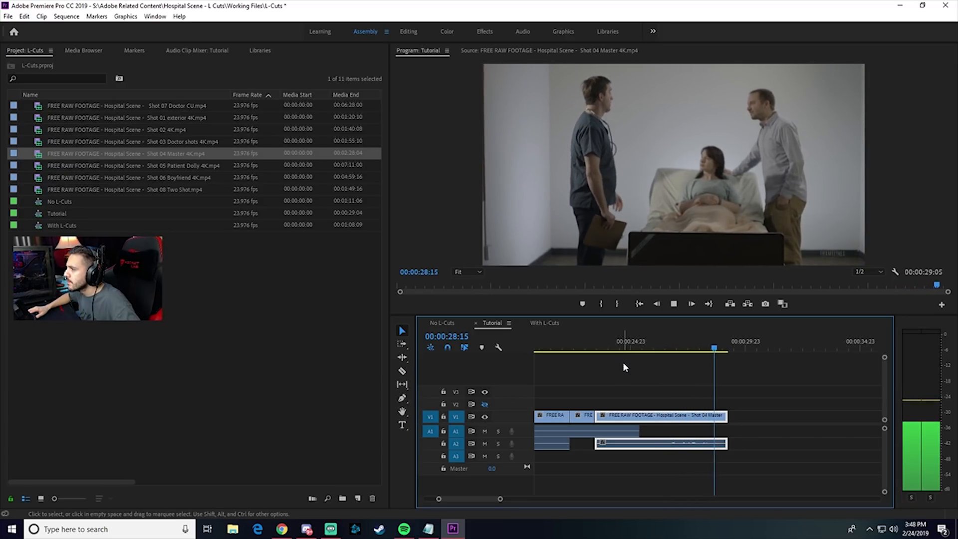
key(space)
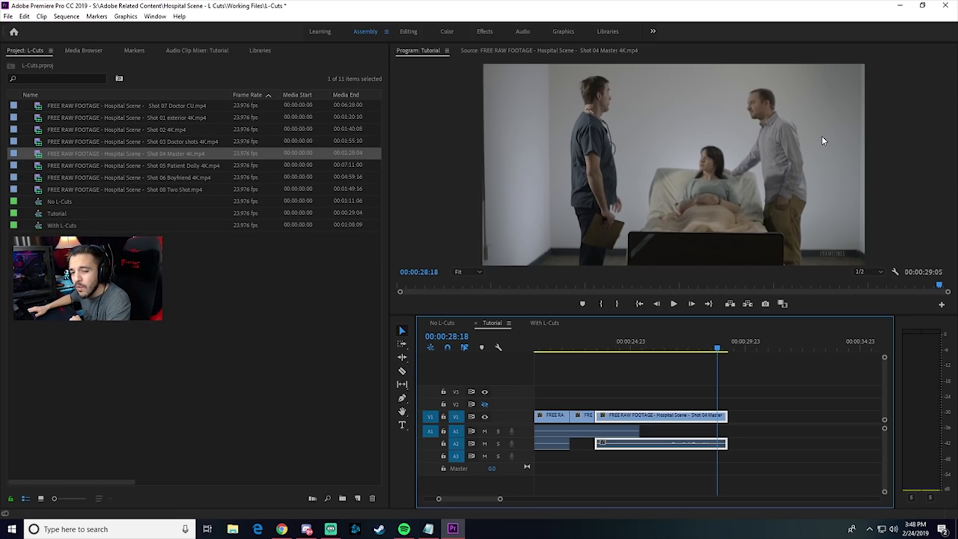
Open Shot 03 Doctor shots 4K in the Source monitor and scrub through it as a candidate for the next shot
click(162, 142)
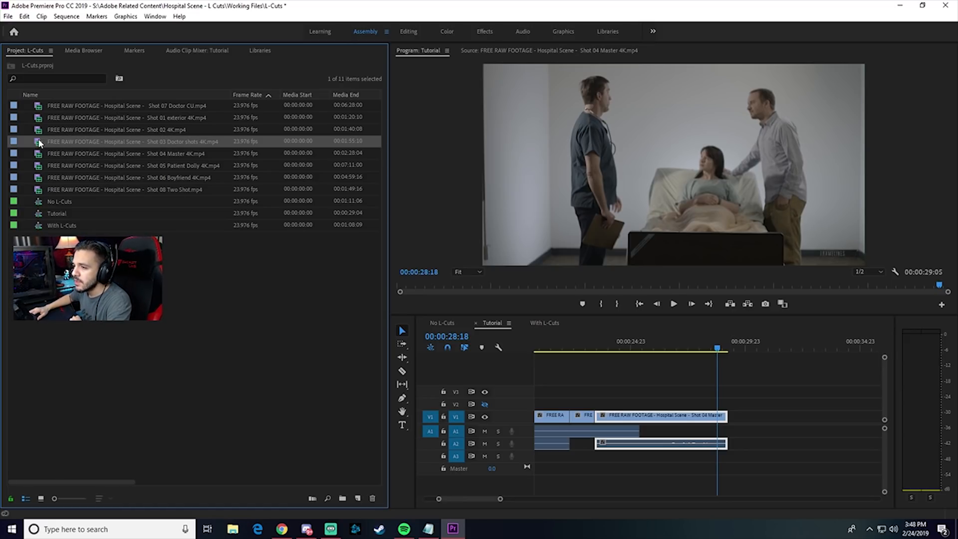
double_click(39, 143)
drag(562, 285, 611, 285)
click(137, 152)
click(153, 142)
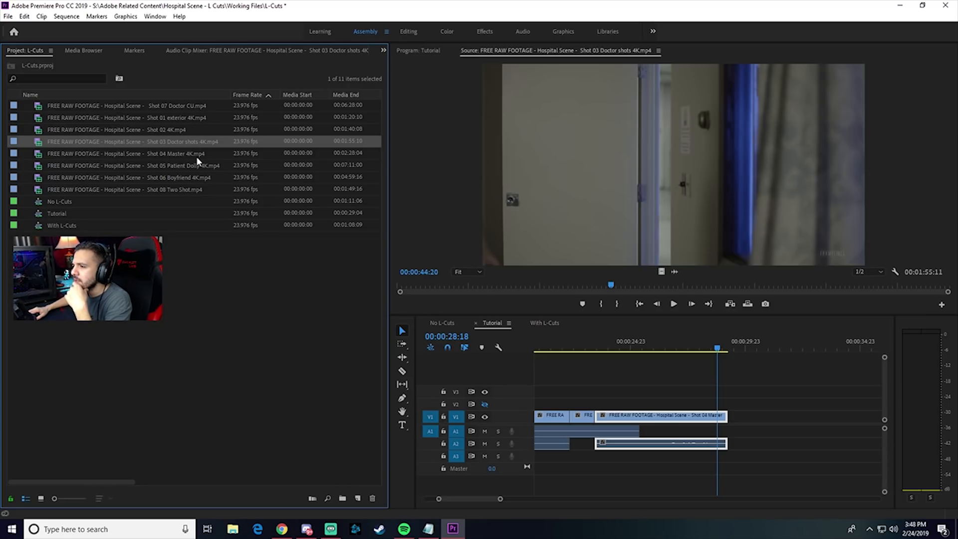
Open Shot 07 Doctor CU in the Source monitor and review its marked section and other takes for the doctor's next line
double_click(171, 106)
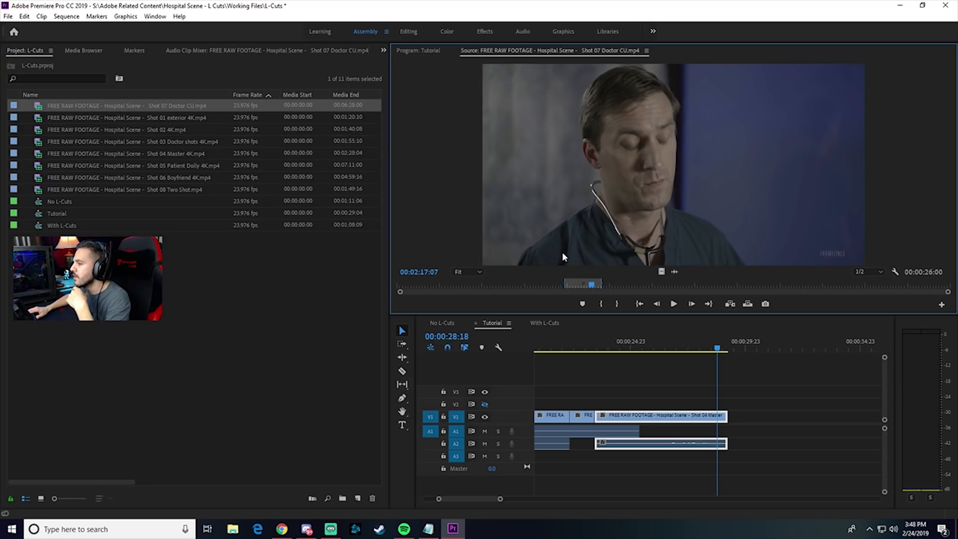
drag(592, 287, 563, 295)
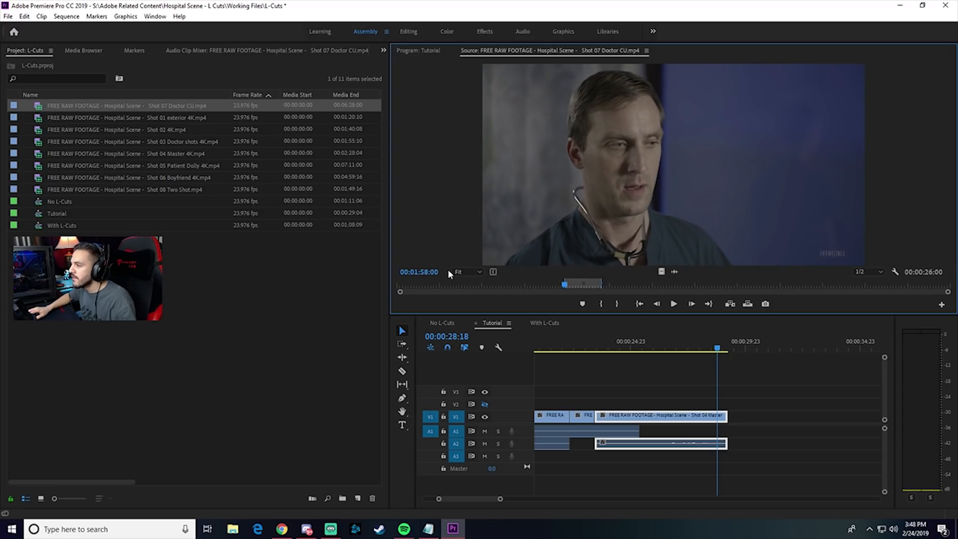
click(674, 304)
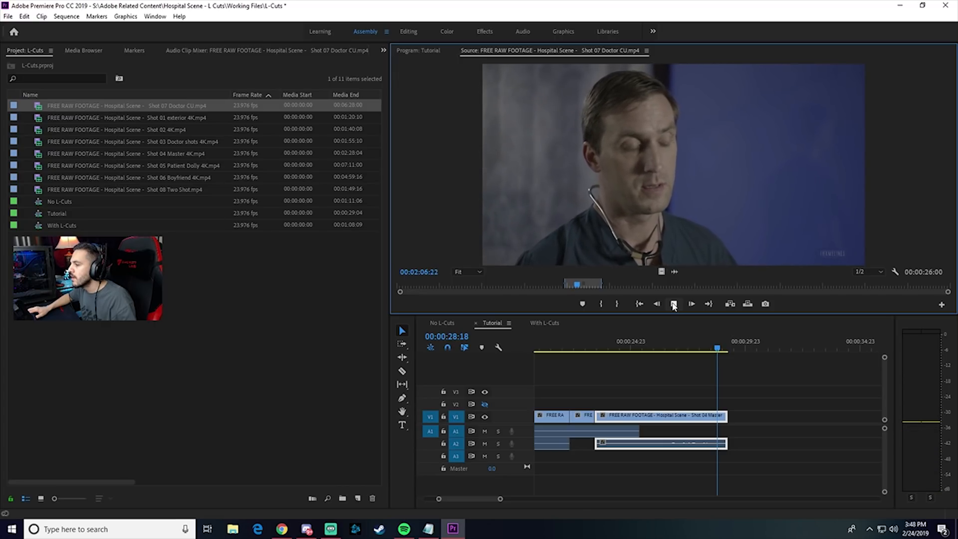
drag(577, 286, 602, 286)
click(674, 304)
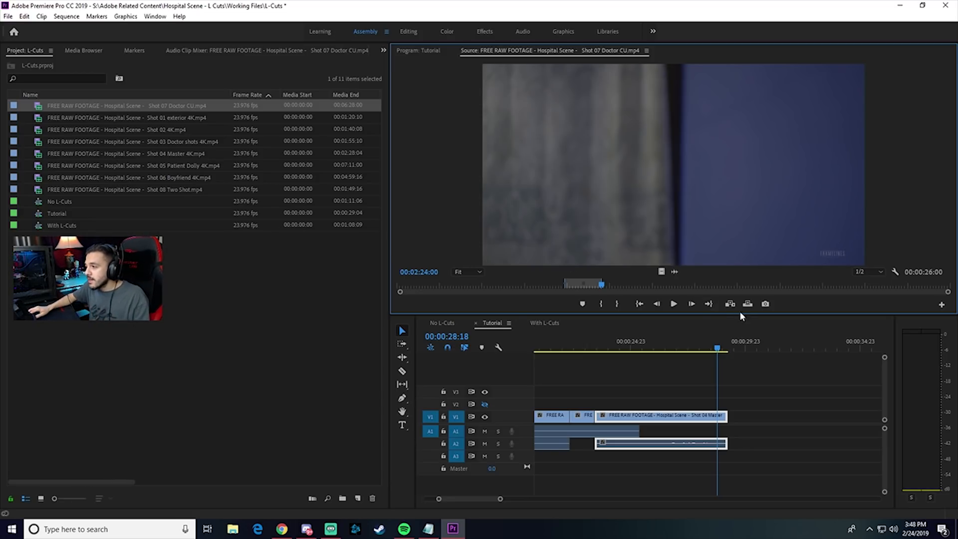
drag(781, 286, 905, 286)
key(space)
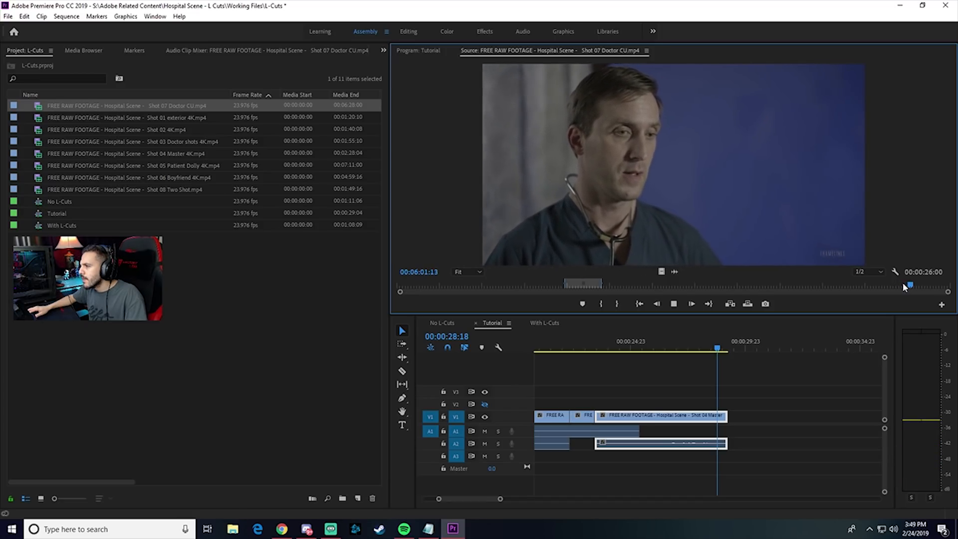
key(space)
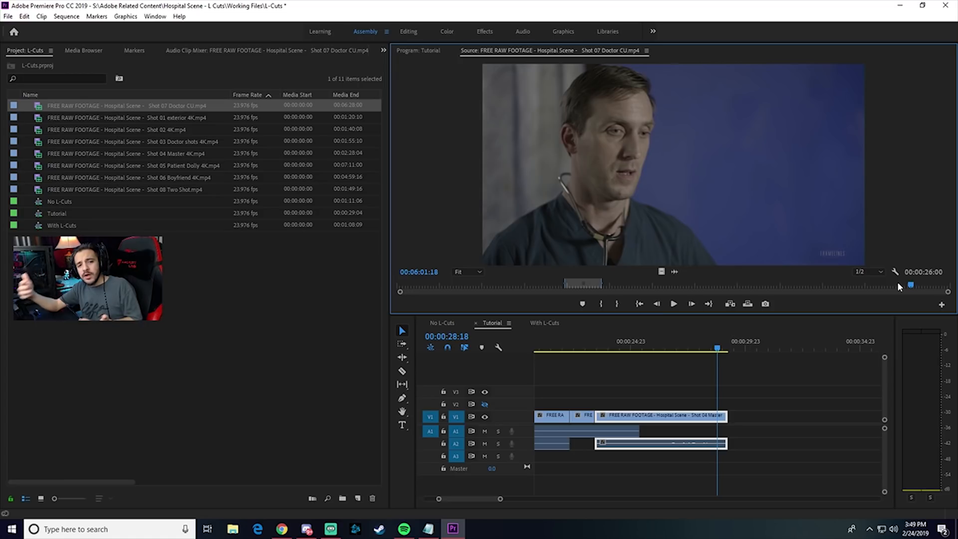
drag(911, 285, 834, 278)
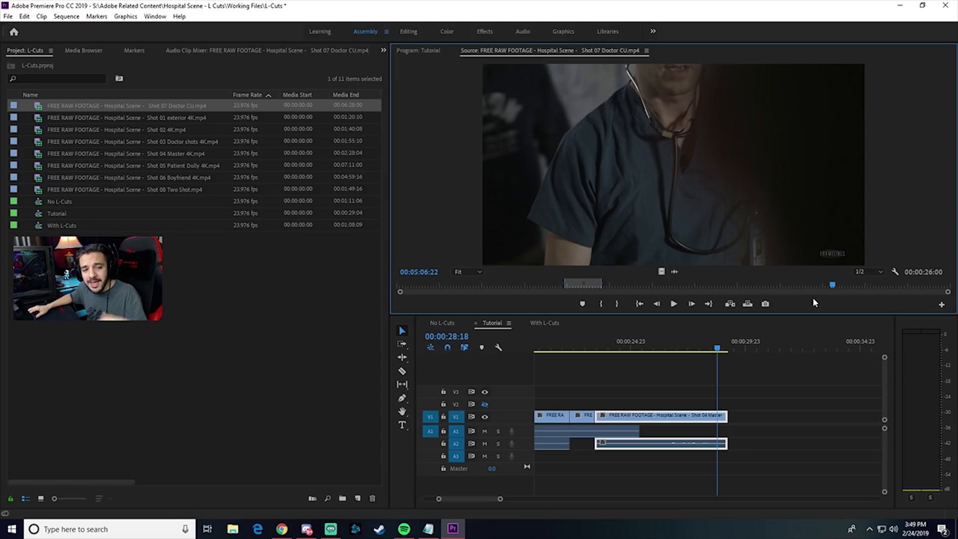
drag(637, 279, 621, 280)
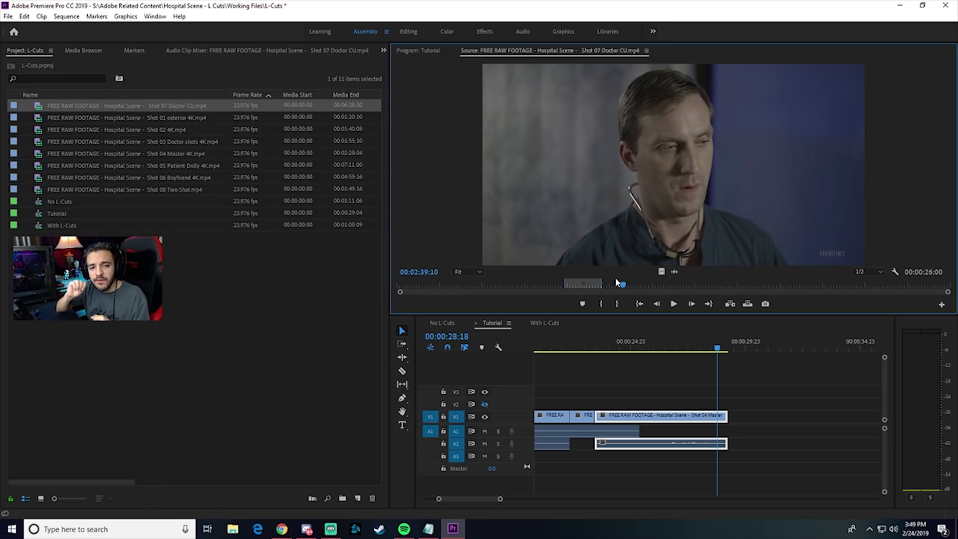
key(ctrl+s)
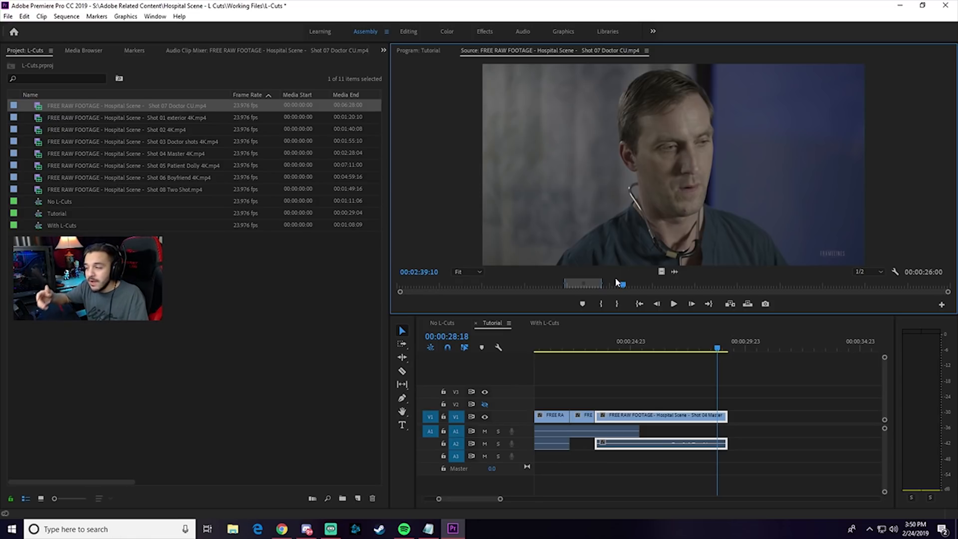
Replay Shot 04 Master in the Tutorial sequence to check how its dialogue leads into the doctor's close-up
drag(698, 345, 661, 348)
key(space)
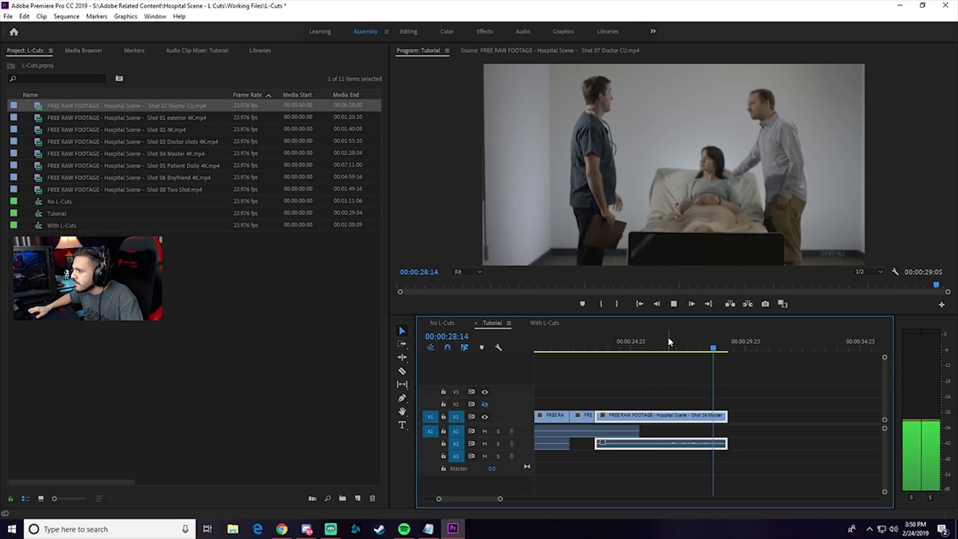
drag(669, 342, 614, 352)
key(space)
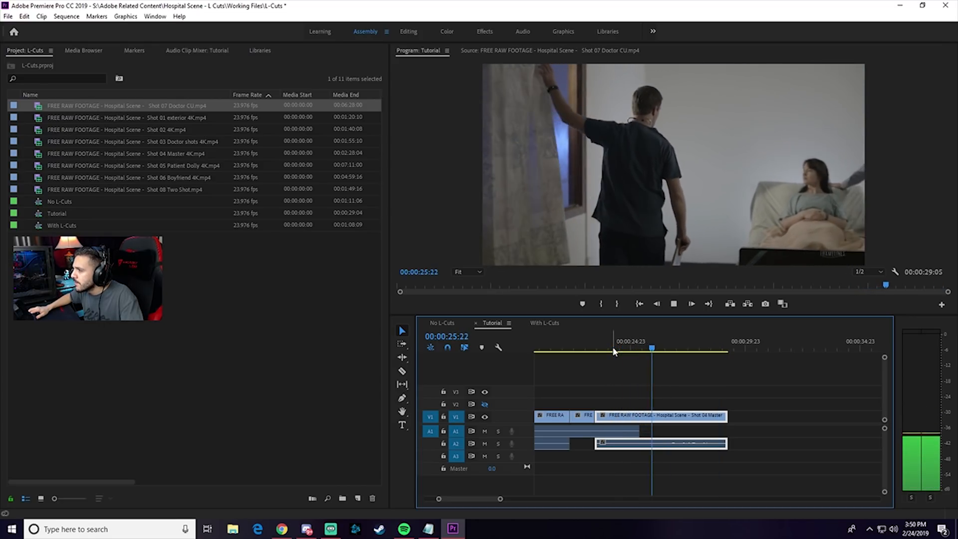
key(space)
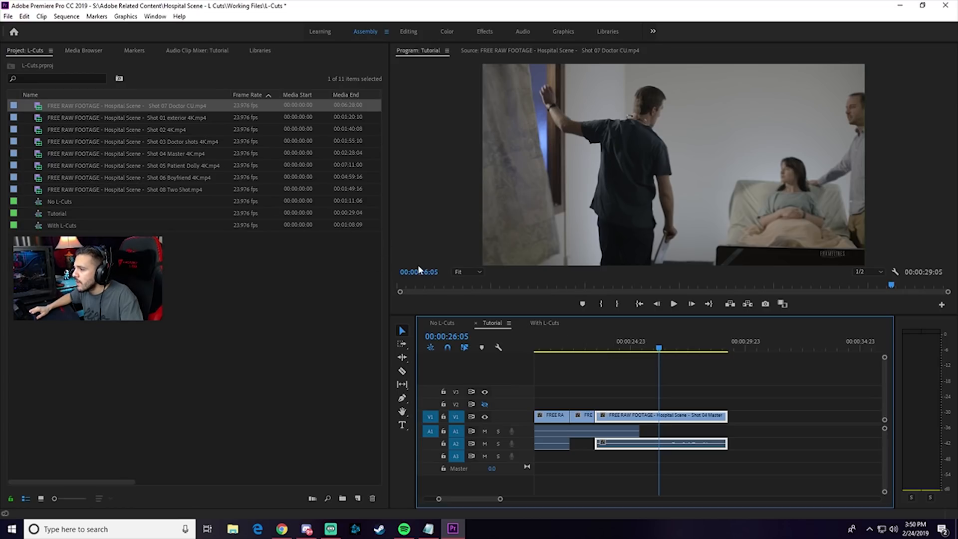
Place the marked section of Shot 07 Doctor CU on V2 and A2 directly after Shot 04 Master and go to 00:00:29:12
click(495, 52)
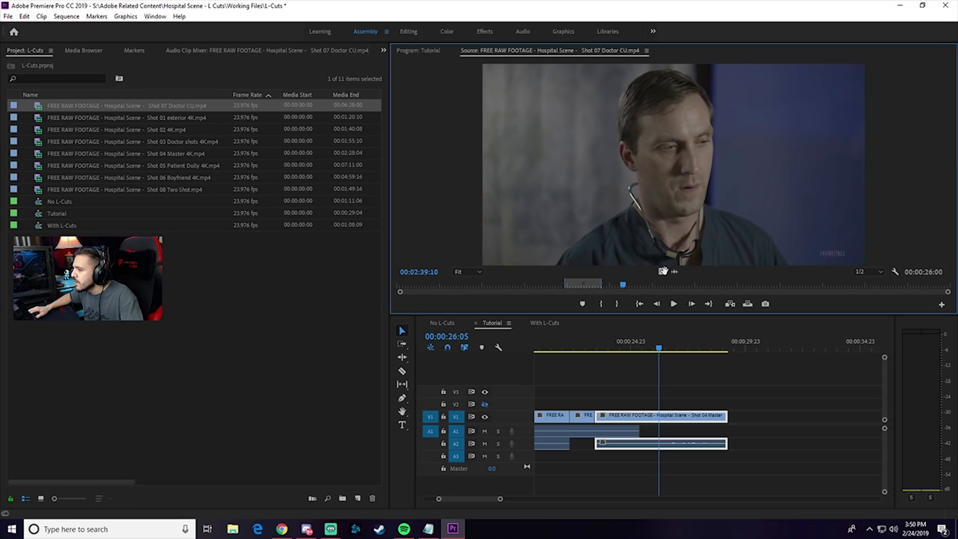
drag(748, 328, 731, 342)
click(731, 342)
key(space)
click(735, 347)
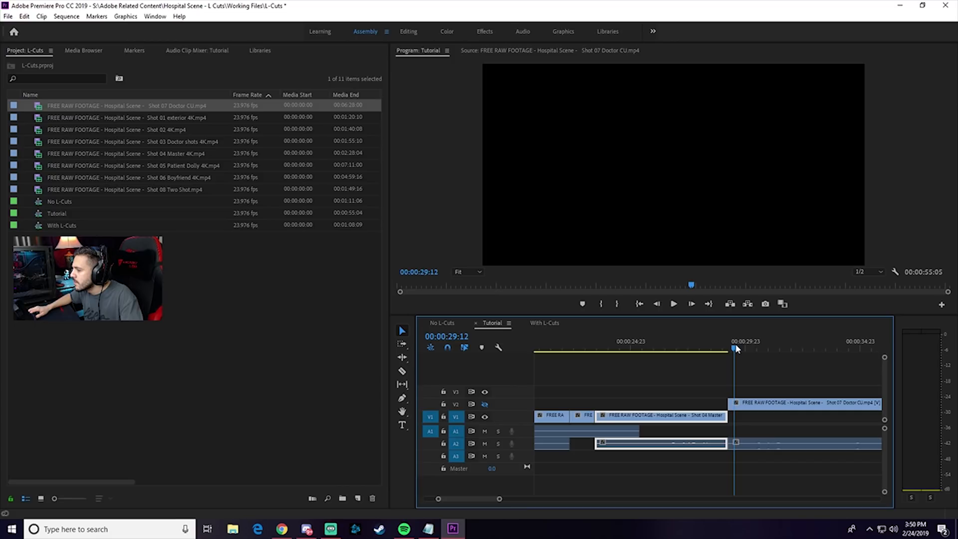
Play the beginning of Shot 07 Doctor CU in the Tutorial sequence to check where the doctor's line starts
click(481, 48)
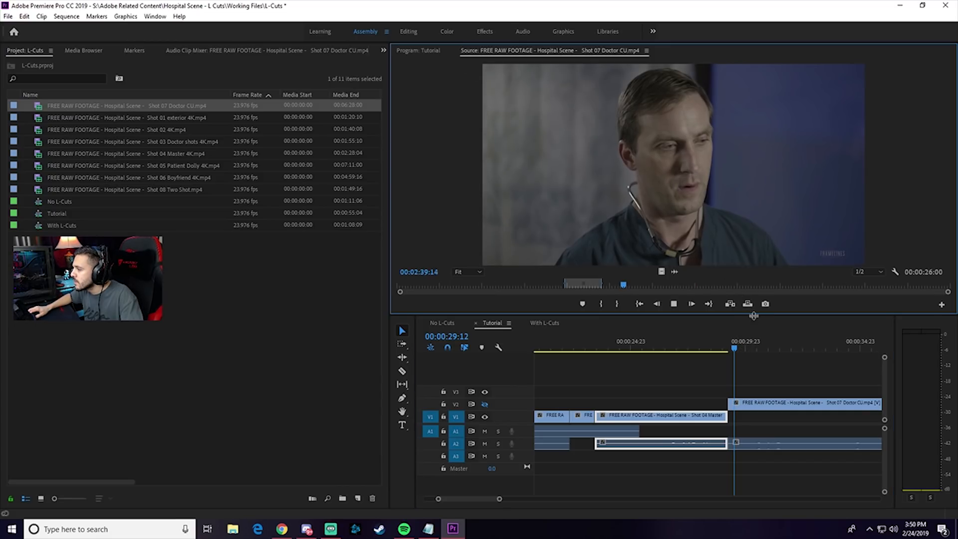
click(424, 50)
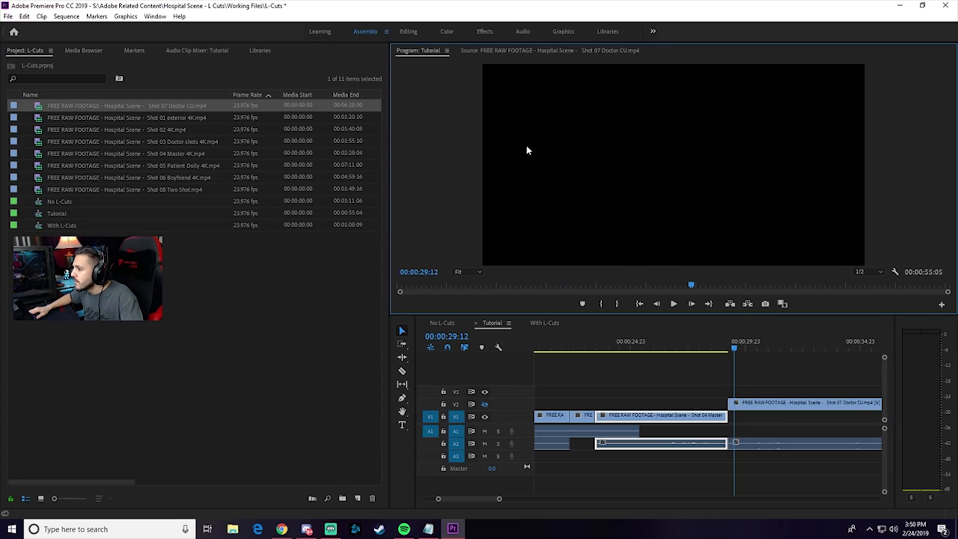
drag(736, 346, 771, 348)
key(space)
click(742, 349)
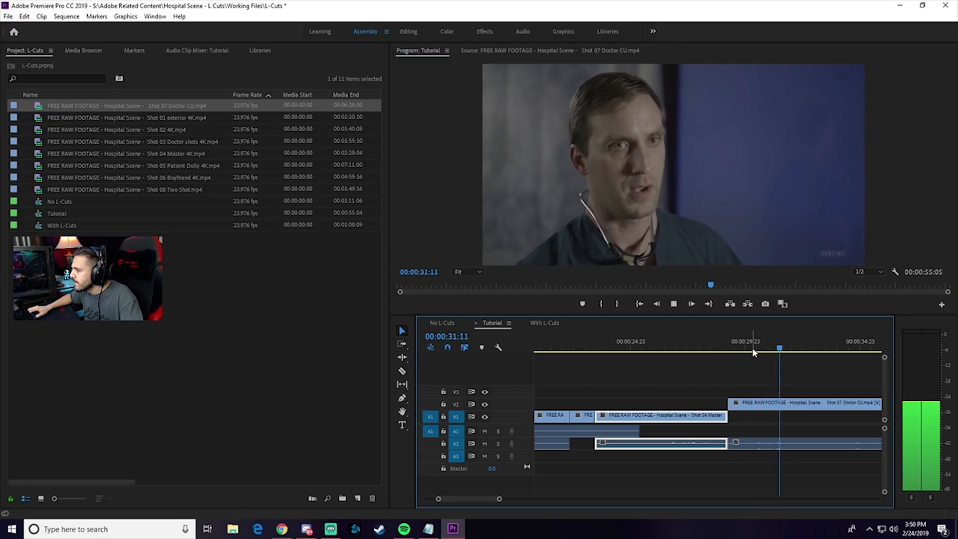
key(space)
Replay Shot 04 Master through the cut into Shot 07 Doctor CU to compare the doctor's dialogue across both shots
click(658, 349)
key(space)
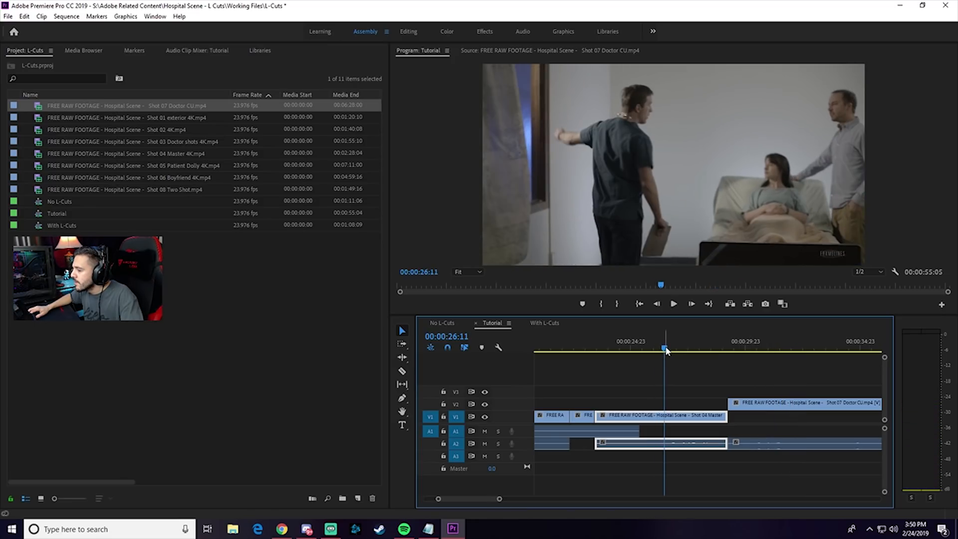
click(651, 349)
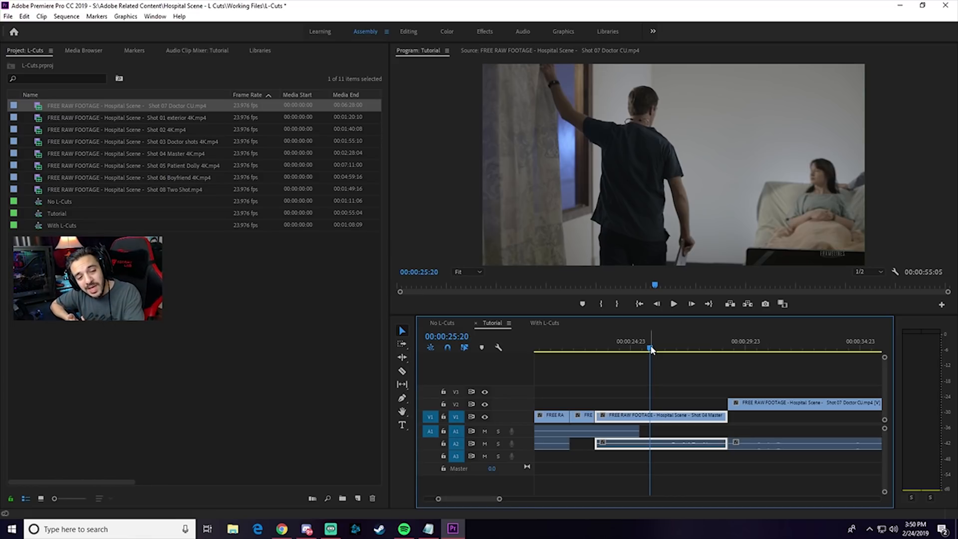
click(638, 350)
key(space)
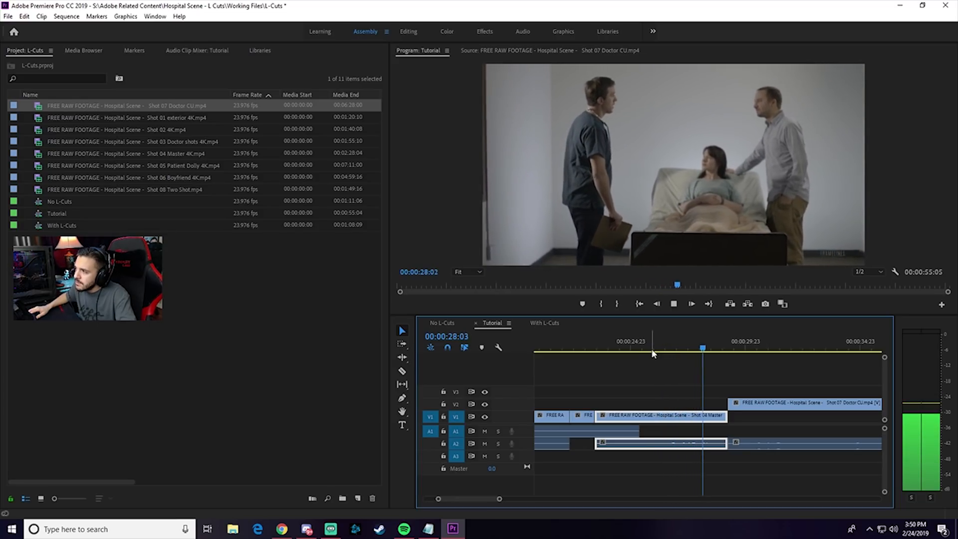
key(space)
click(726, 338)
key(space)
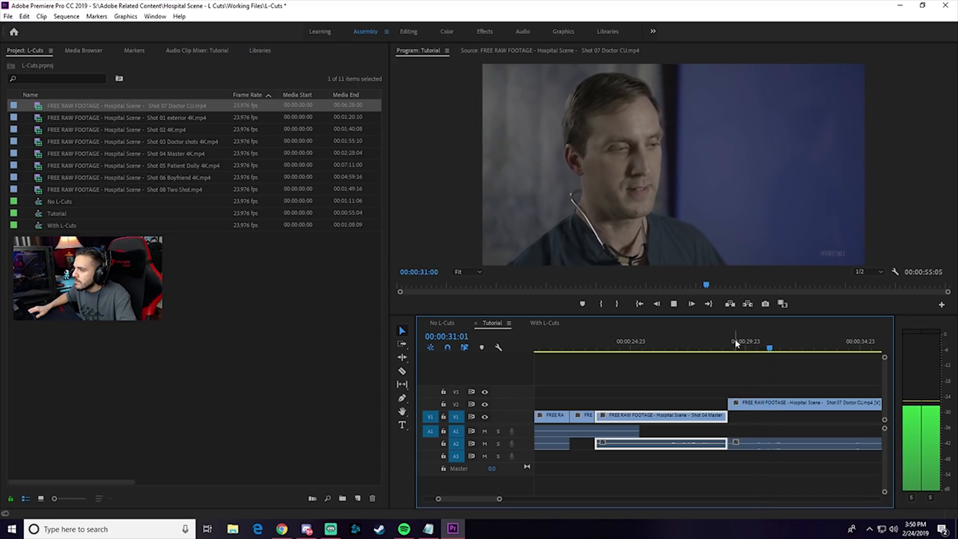
key(space)
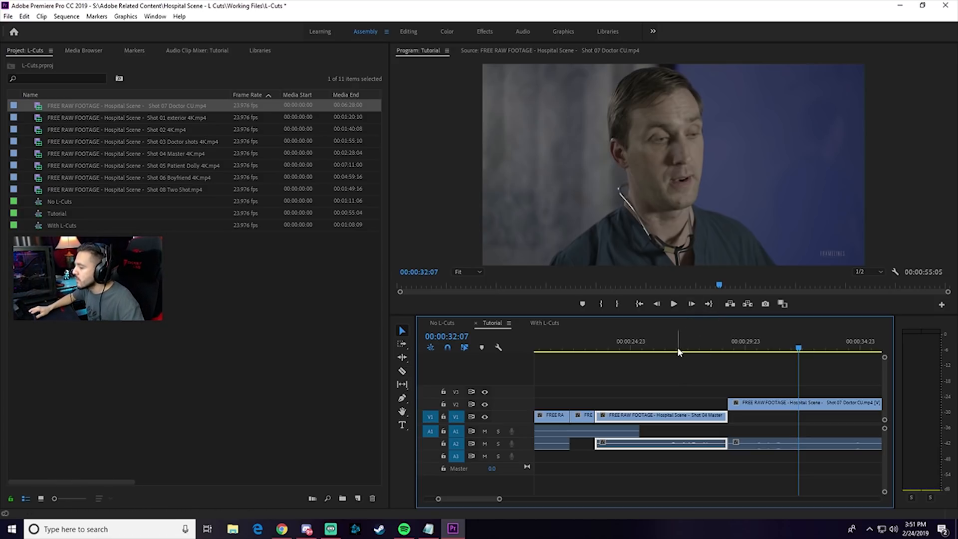
Trim the end of Shot 04 Master's video and audio back to 00:00:26:11
click(651, 348)
drag(650, 349, 664, 356)
drag(726, 415, 664, 416)
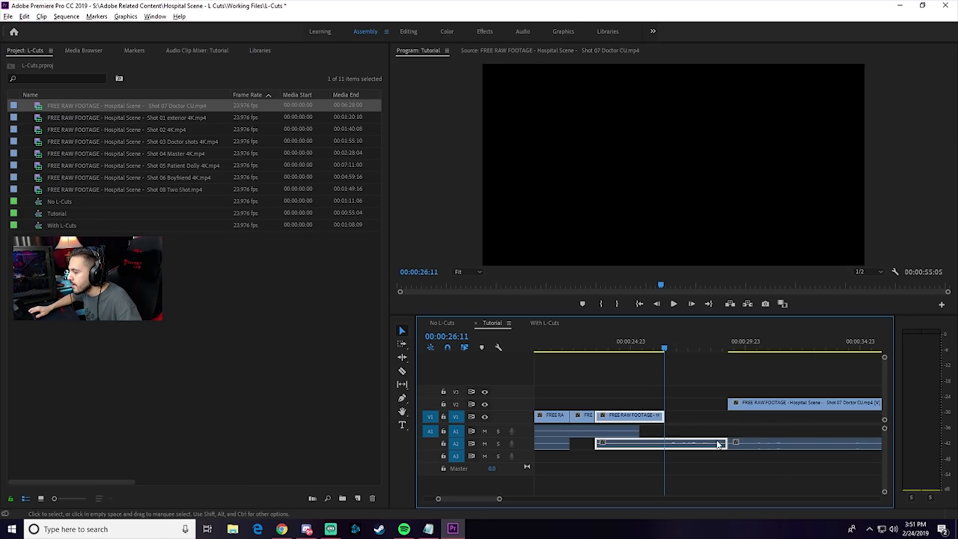
drag(729, 443, 665, 445)
click(687, 432)
Move Shot 07 Doctor CU directly against the trimmed end of Shot 04 Master and play through the cut
drag(661, 352, 648, 351)
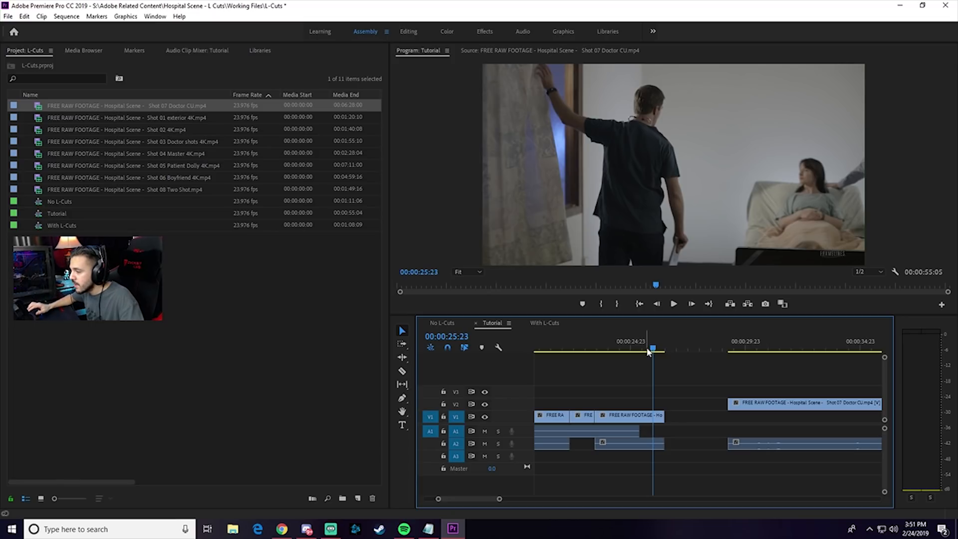
key(space)
key(space)
drag(737, 406, 674, 406)
click(646, 348)
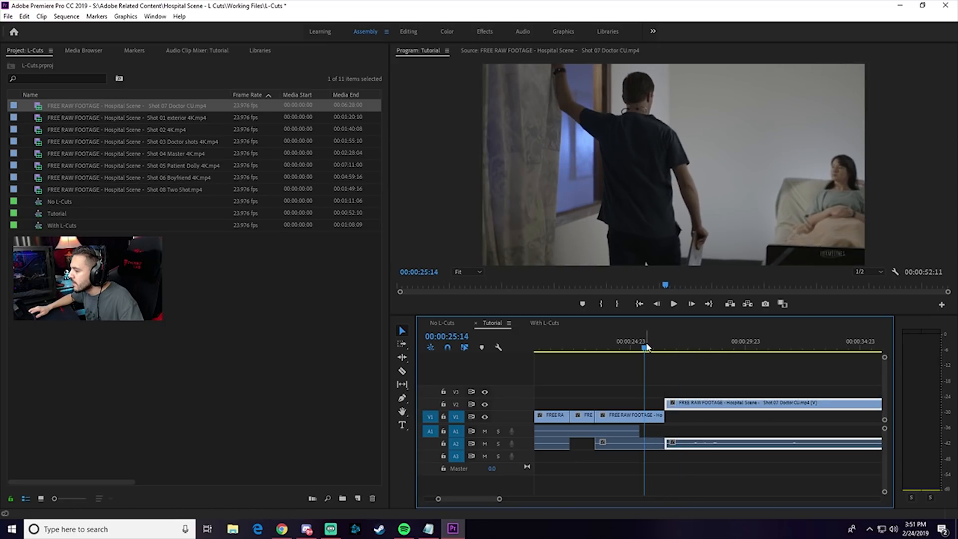
key(space)
key(space)
drag(694, 348, 688, 348)
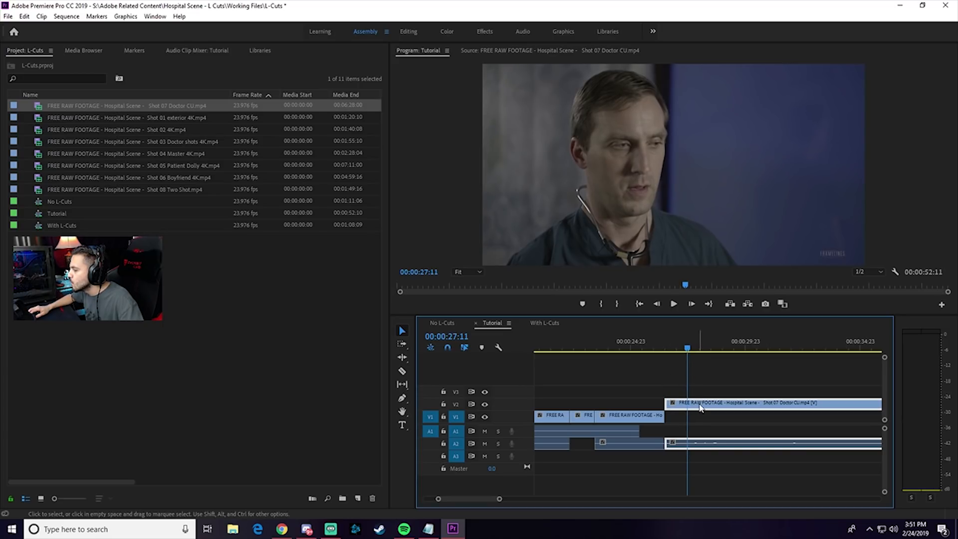
Shift Shot 07 Doctor CU later again, extend the end of Shot 04 Master to about 00:00:28:19, and replay it
drag(699, 402, 761, 403)
drag(667, 419, 720, 418)
click(647, 345)
key(space)
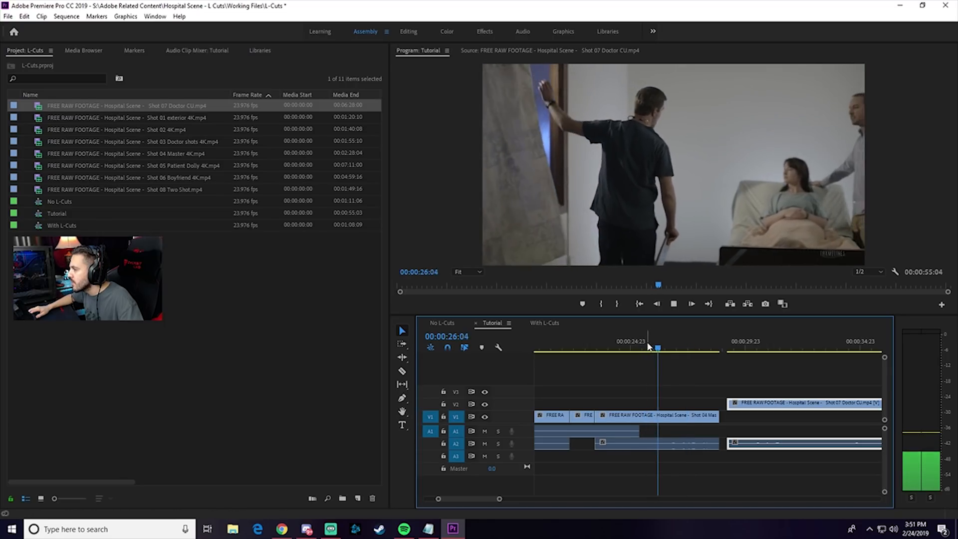
key(space)
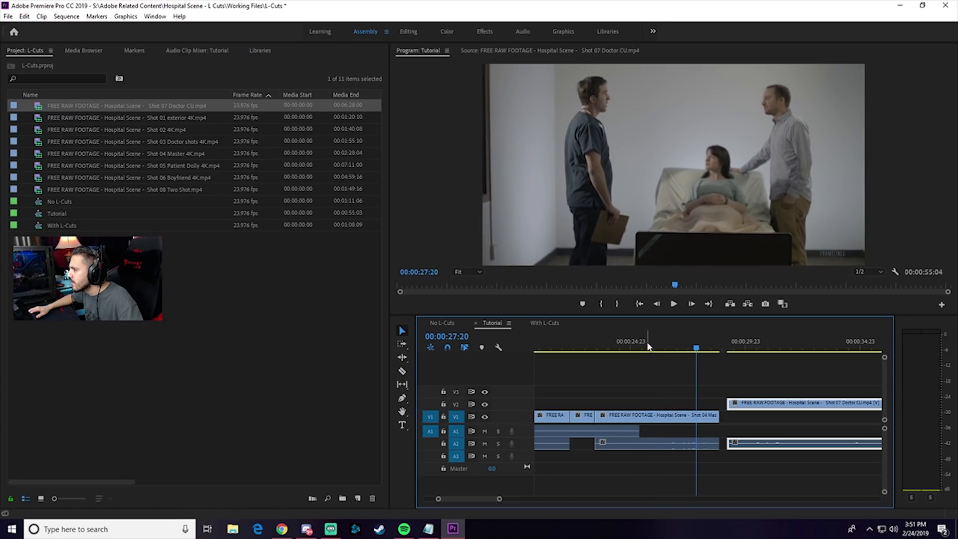
Make an L-cut by trimming only Shot 04 Master's video back to 00:00:27:21, keeping its audio longer
click(699, 348)
drag(699, 348, 698, 349)
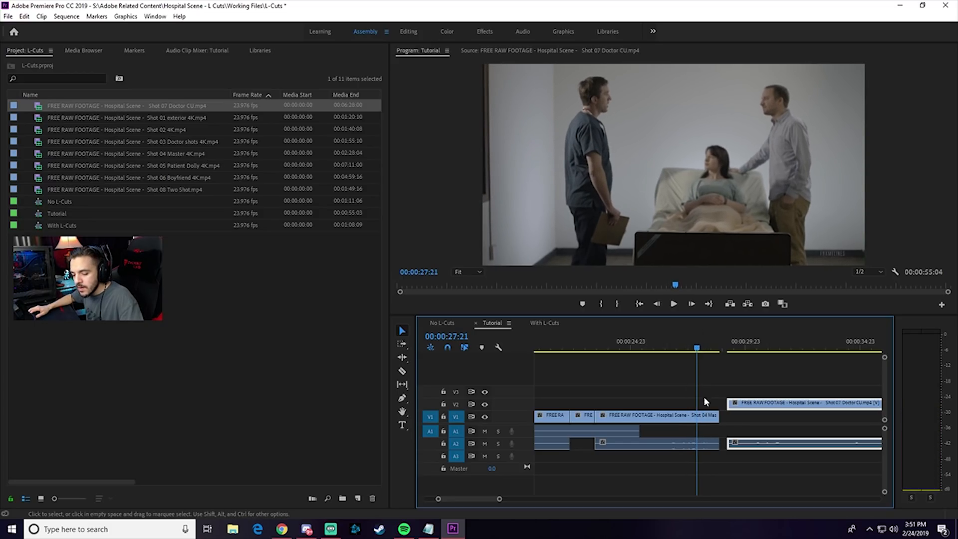
drag(718, 416, 697, 416)
Trim the start of Shot 07 Doctor CU to 00:00:31:17, place it on V1 right after Shot 04 Master's audio, and review the cut
click(730, 344)
key(space)
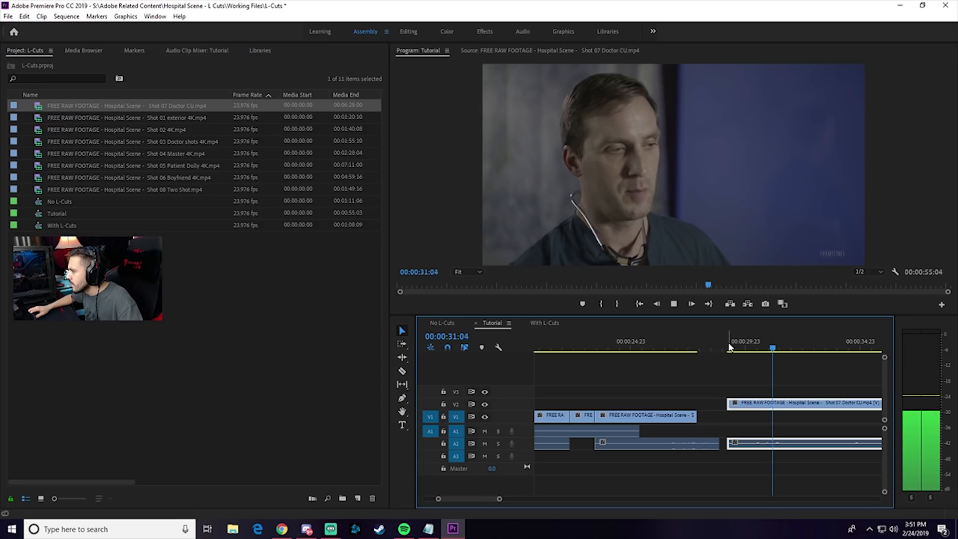
key(space)
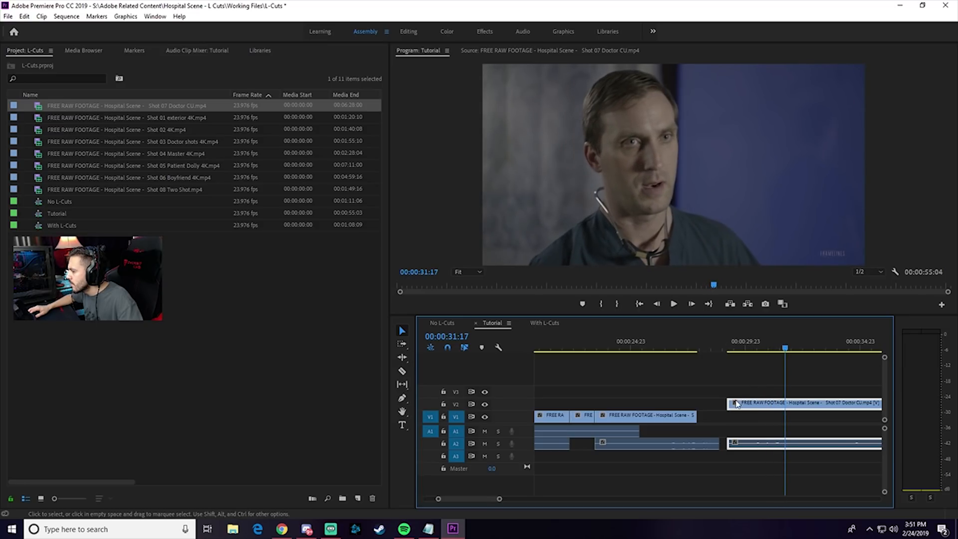
mouse_move(729, 402)
mouse_down()
mouse_move(786, 410)
mouse_move(730, 405)
mouse_move(786, 410)
mouse_move(741, 416)
mouse_up()
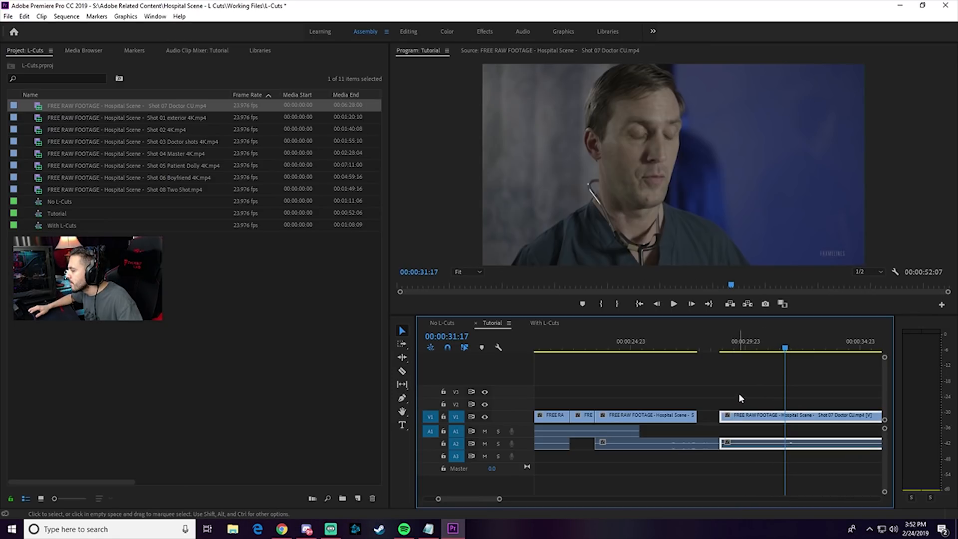
click(684, 340)
key(space)
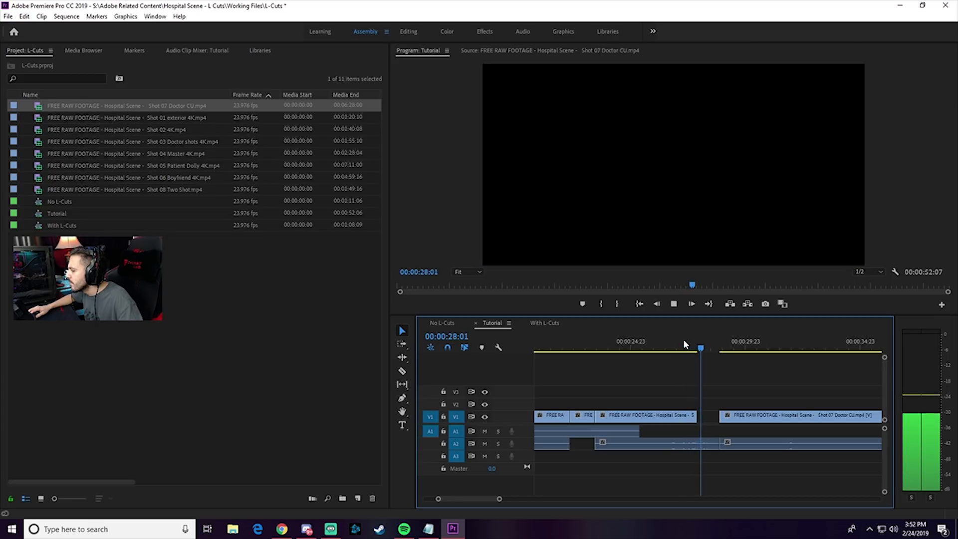
key(space)
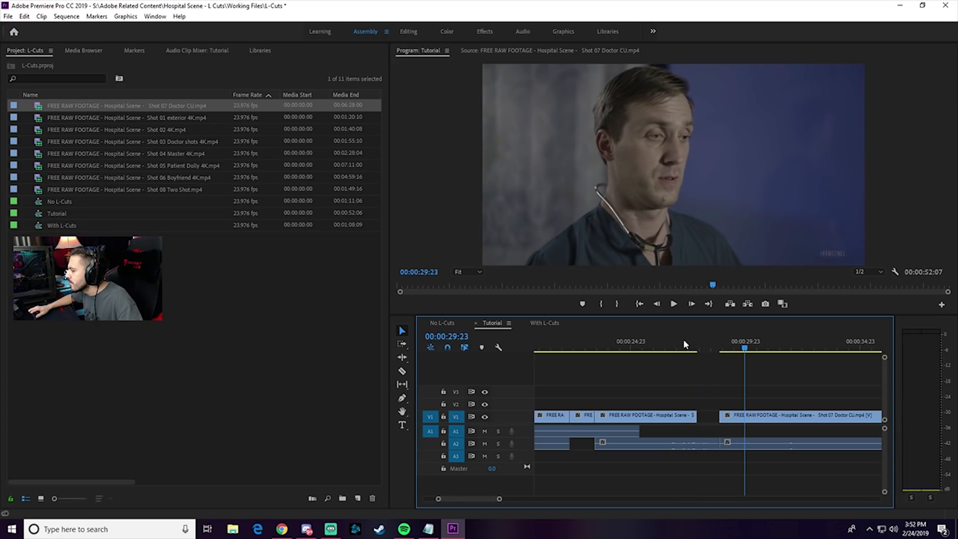
Start Shot 07 Doctor CU's audio later than its video, close the video gap after Shot 04 Master, and replay the cut
drag(499, 499, 484, 501)
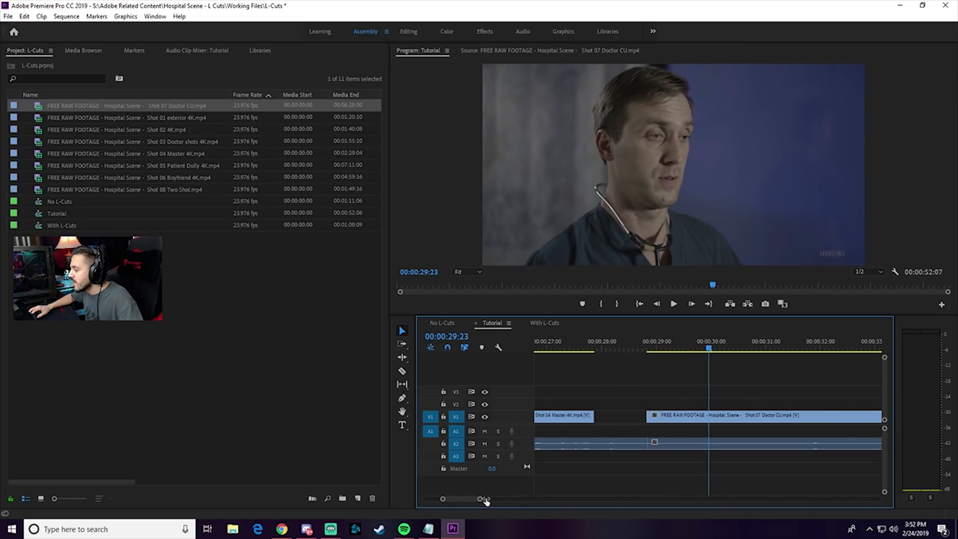
drag(664, 419, 750, 443)
click(630, 417)
key(Delete)
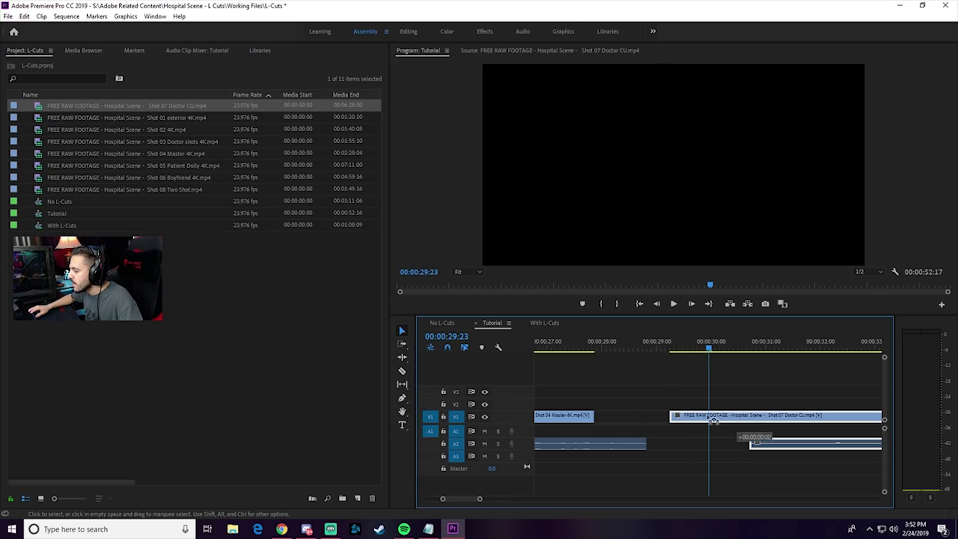
click(570, 341)
key(space)
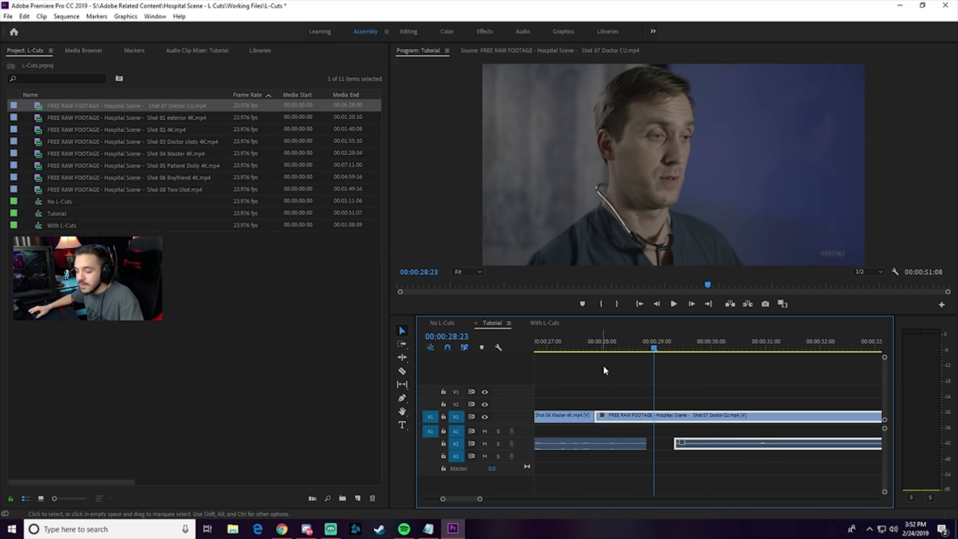
Undo the gap closing, the audio offset and the move of Shot 07 Doctor CU to V1
key(ctrl+z)
key(ctrl+z)
key(ctrl+z)
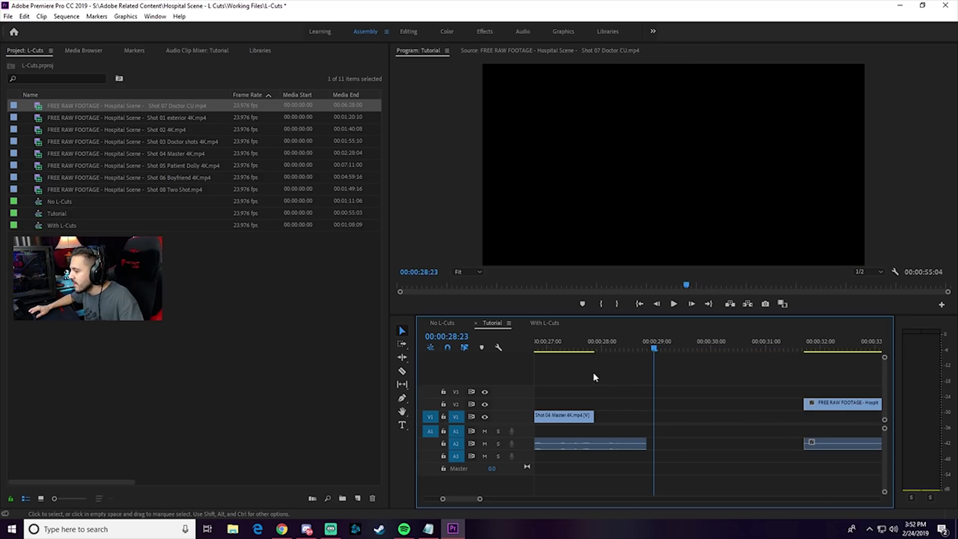
Try placing Shot 07 Doctor CU on V1 and A2 directly against the end of Shot 04 Master's video, and play the cut
click(566, 344)
key(space)
key(space)
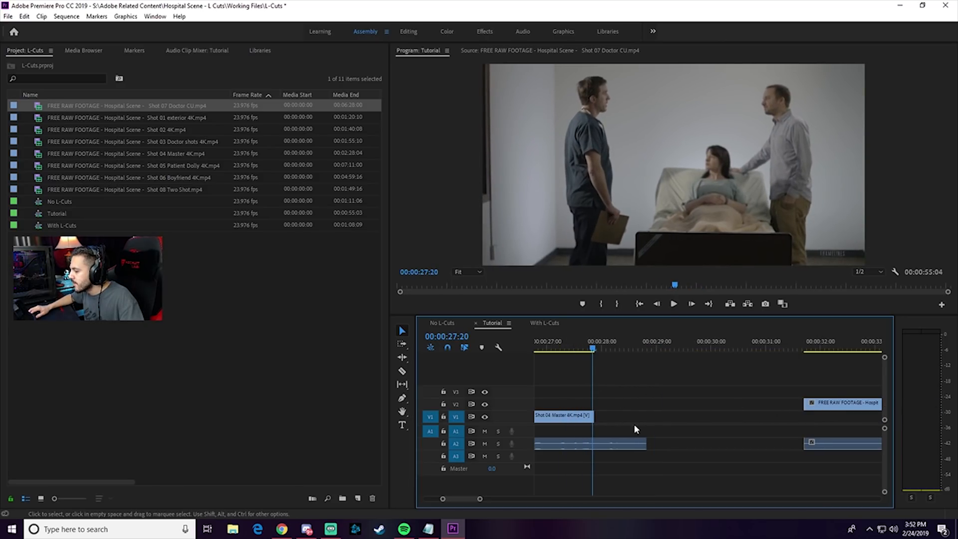
drag(644, 445, 593, 444)
key(ctrl+z)
drag(826, 405, 624, 421)
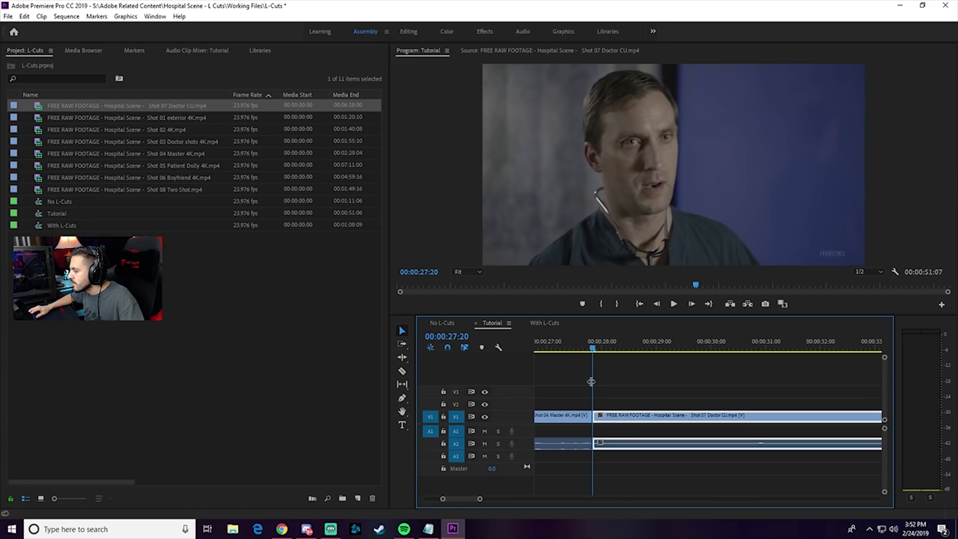
click(562, 339)
key(space)
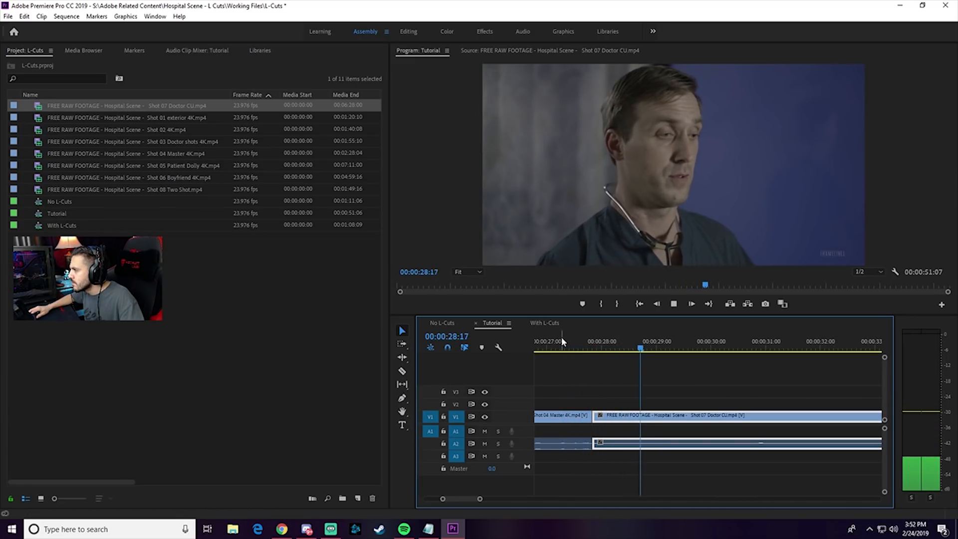
key(space)
Undo the placement and start trim of Shot 07 Doctor CU, and delete that clip's video and audio from the sequence
key(ctrl+z)
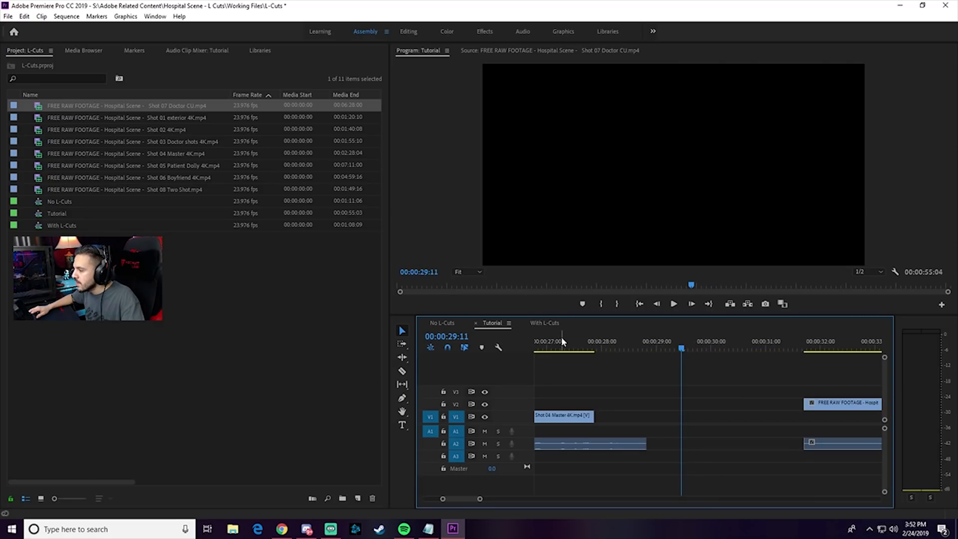
key(ctrl+z)
drag(659, 368, 705, 456)
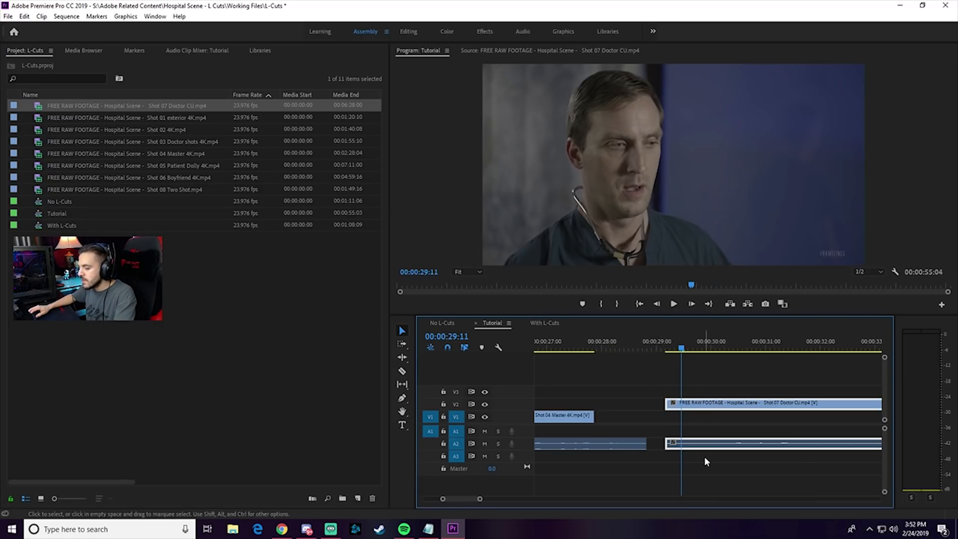
key(Delete)
Replay the end of Shot 04 Master to hear where its dialogue leaves off for choosing the next shot
click(561, 346)
key(space)
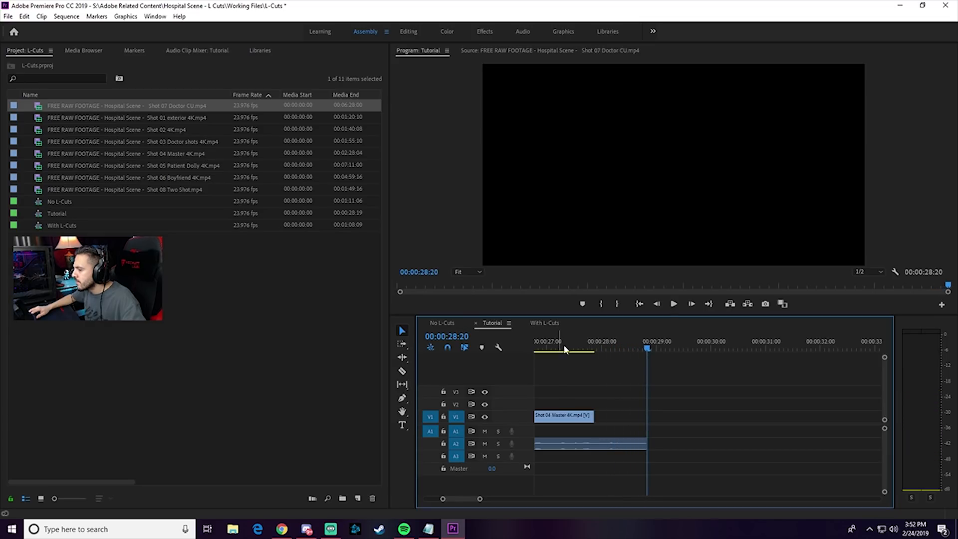
drag(574, 346, 532, 347)
key(minus)
key(minus)
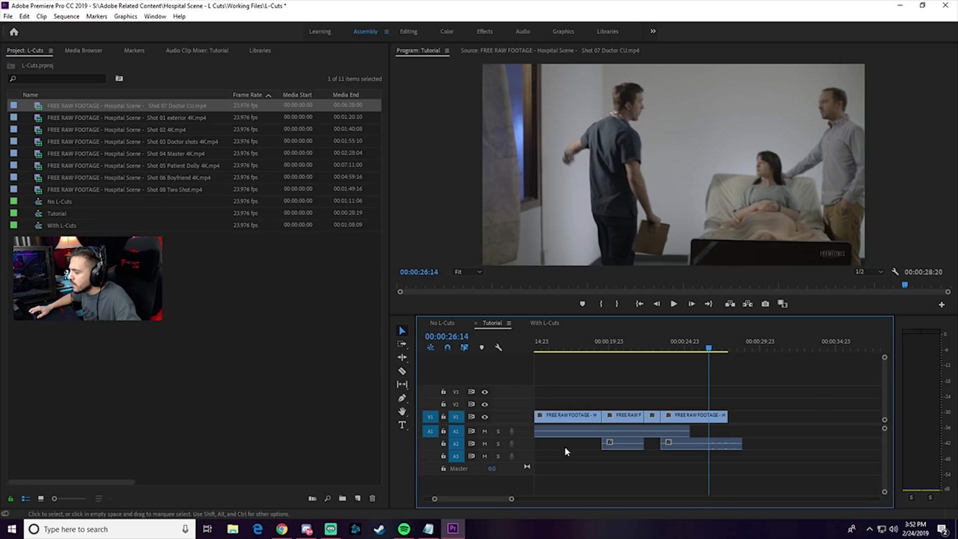
click(697, 348)
key(space)
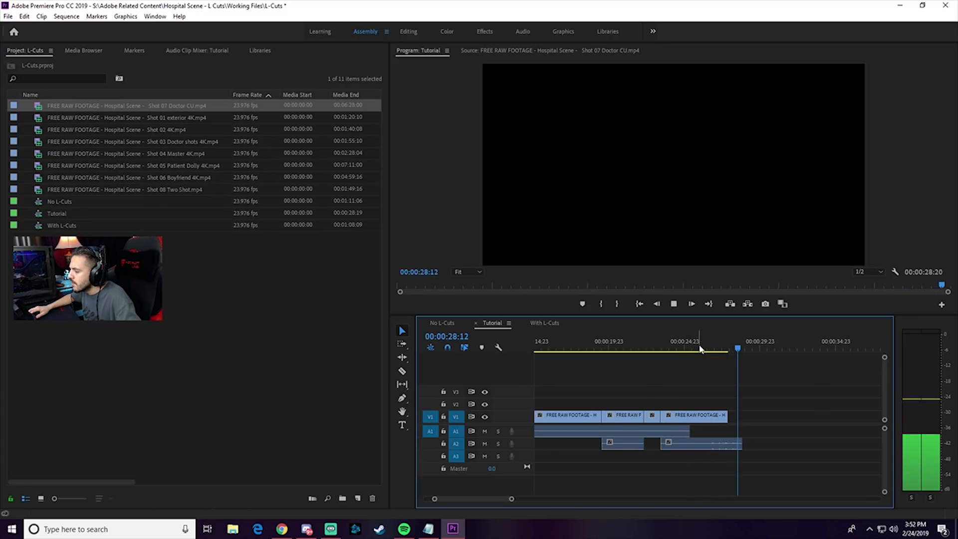
click(723, 341)
key(space)
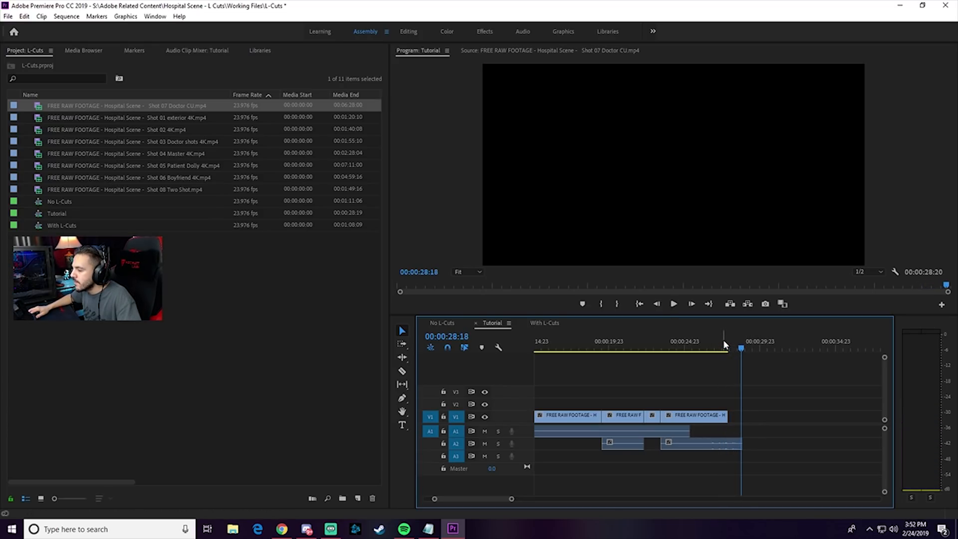
Open Shot 06 Boyfriend 4K as the source clip and sample its footage for the boyfriend's reaction to the doctor
double_click(84, 178)
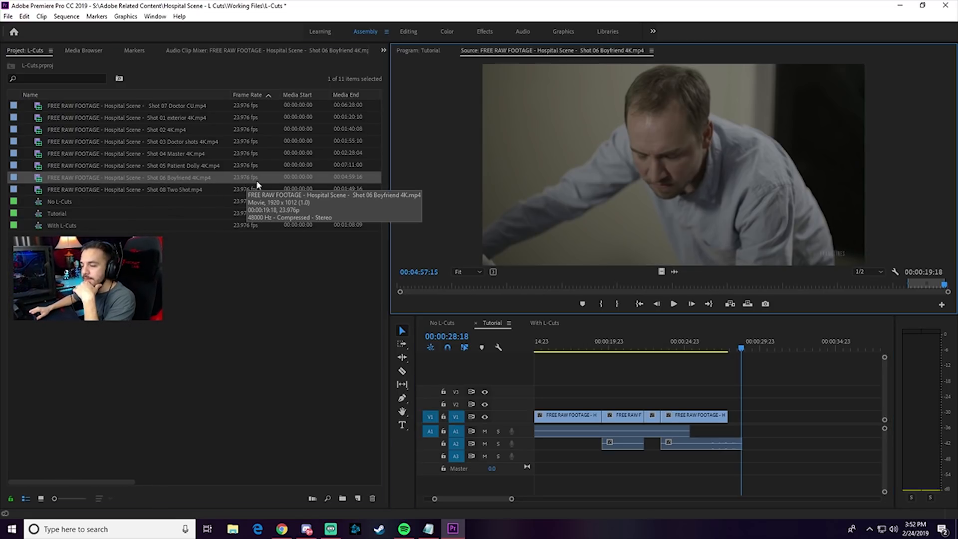
click(434, 287)
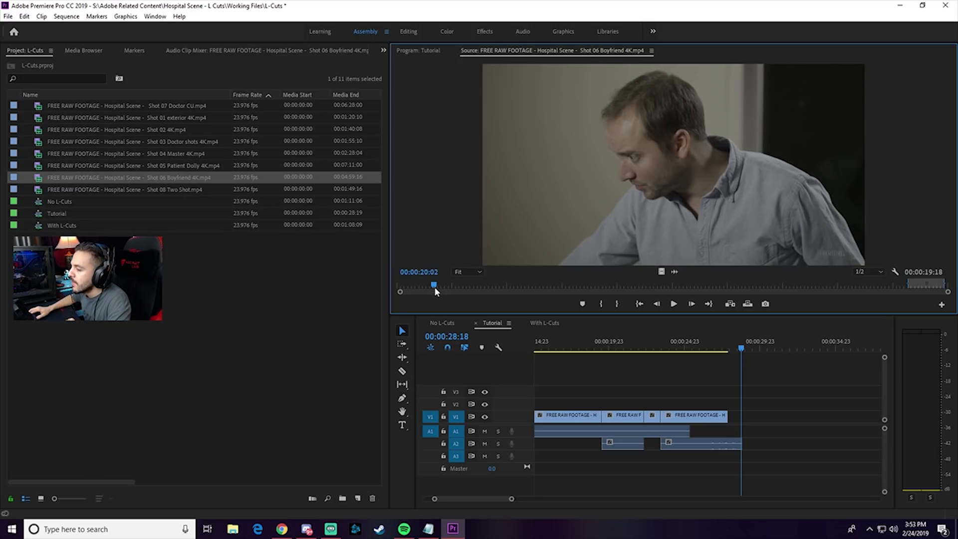
mouse_move(433, 285)
mouse_down()
mouse_move(446, 283)
mouse_move(419, 286)
mouse_move(494, 290)
mouse_move(425, 285)
mouse_up()
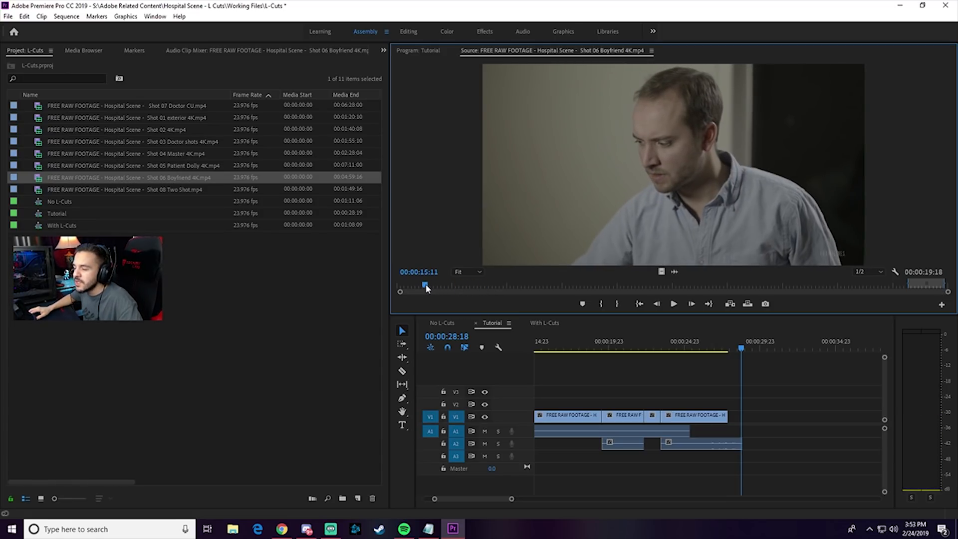
key(space)
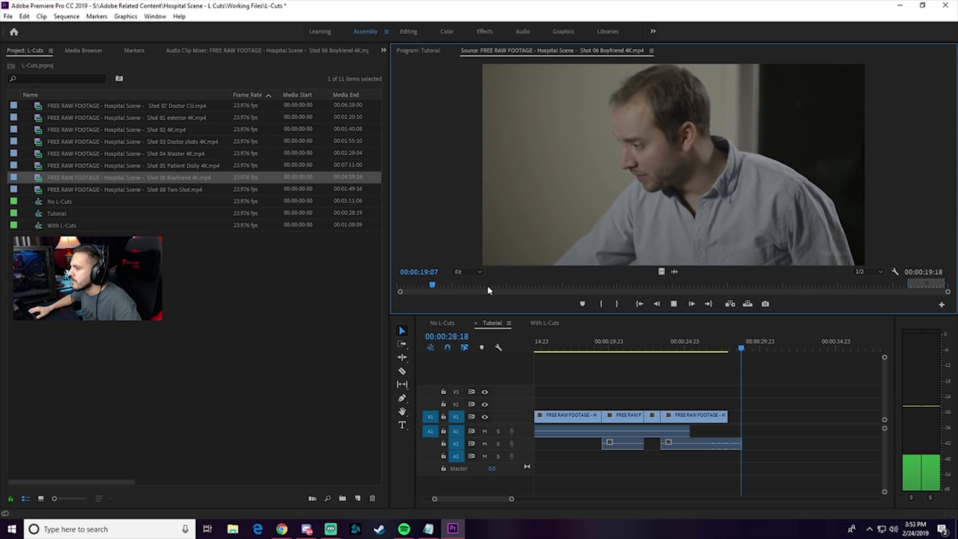
click(511, 284)
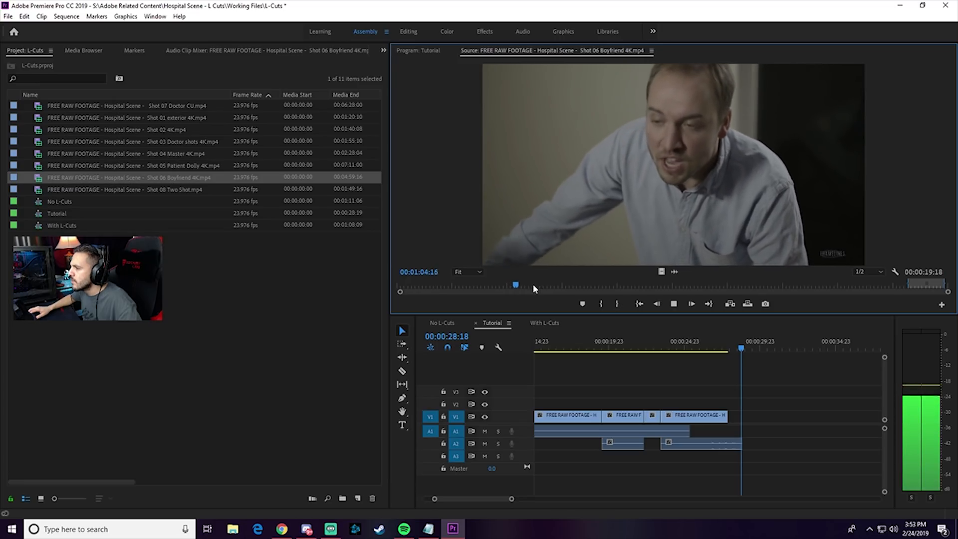
drag(568, 285, 597, 285)
key(space)
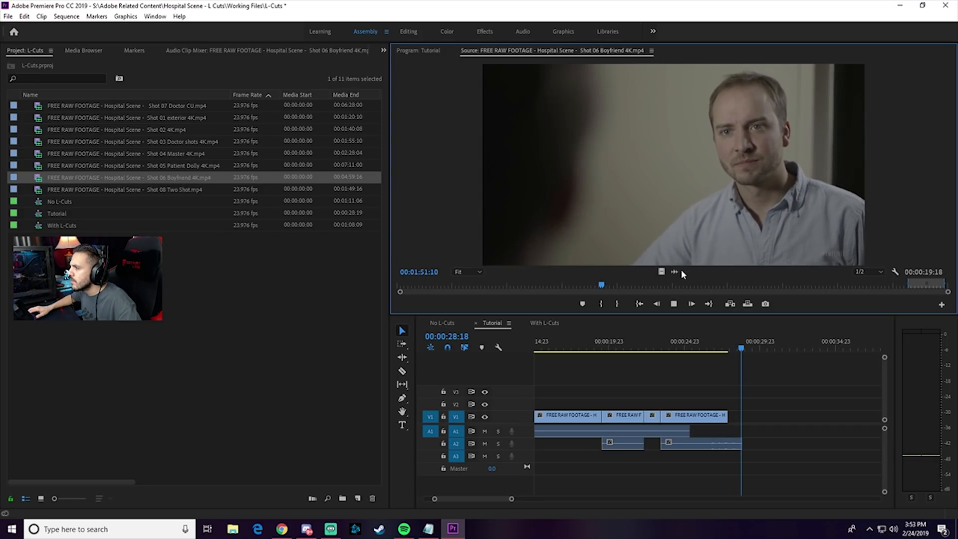
Mark the In point of Shot 06 Boyfriend at 00:01:48:17, just before he turns toward the doctor
key(space)
drag(606, 287, 594, 287)
key(space)
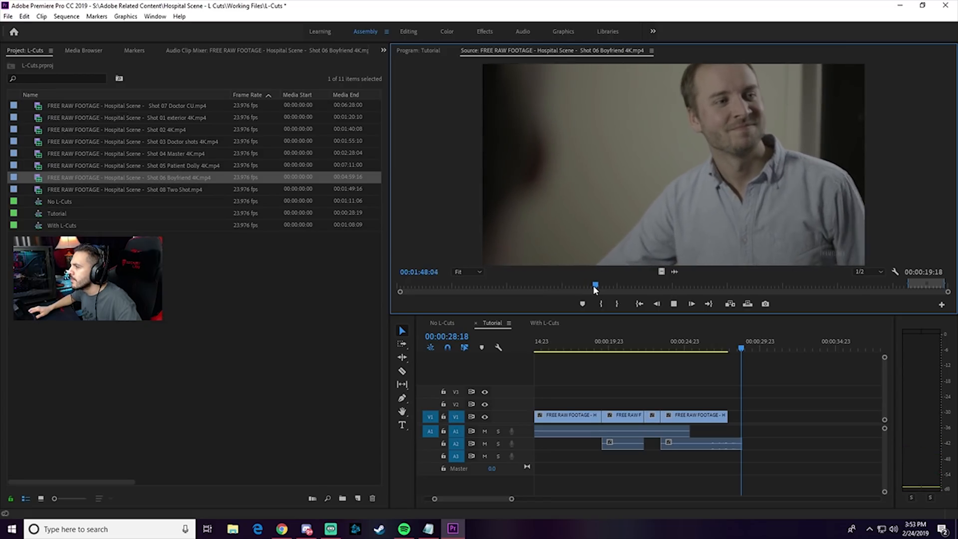
key(space)
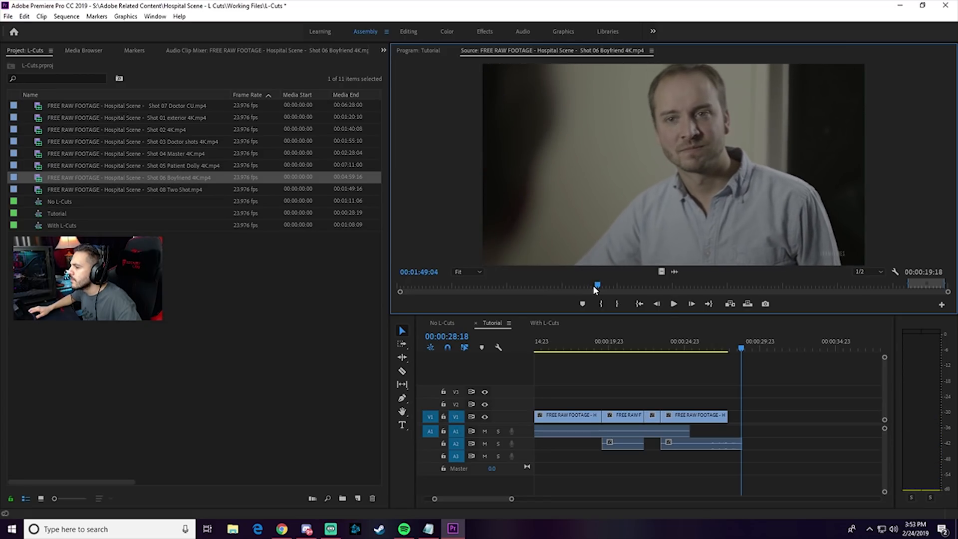
click(595, 287)
key(space)
key(space)
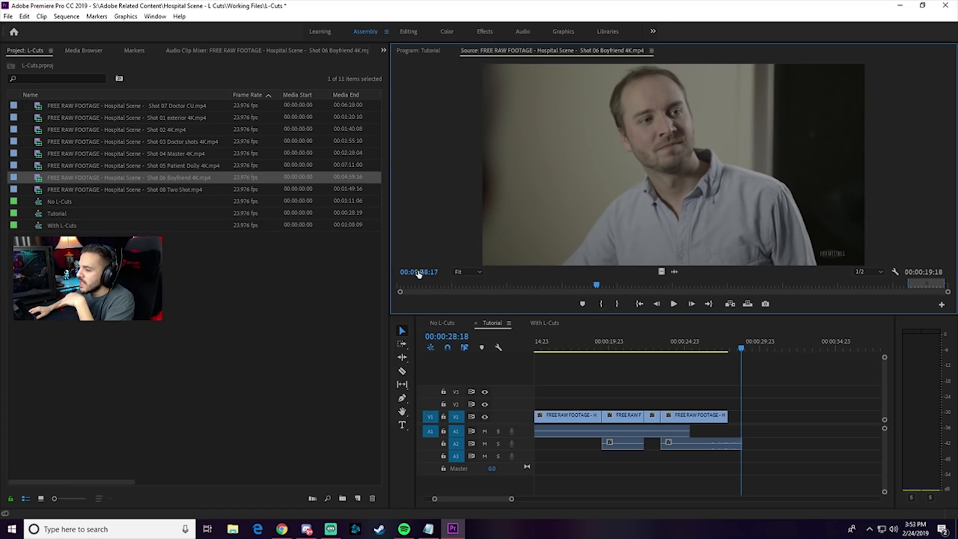
click(598, 307)
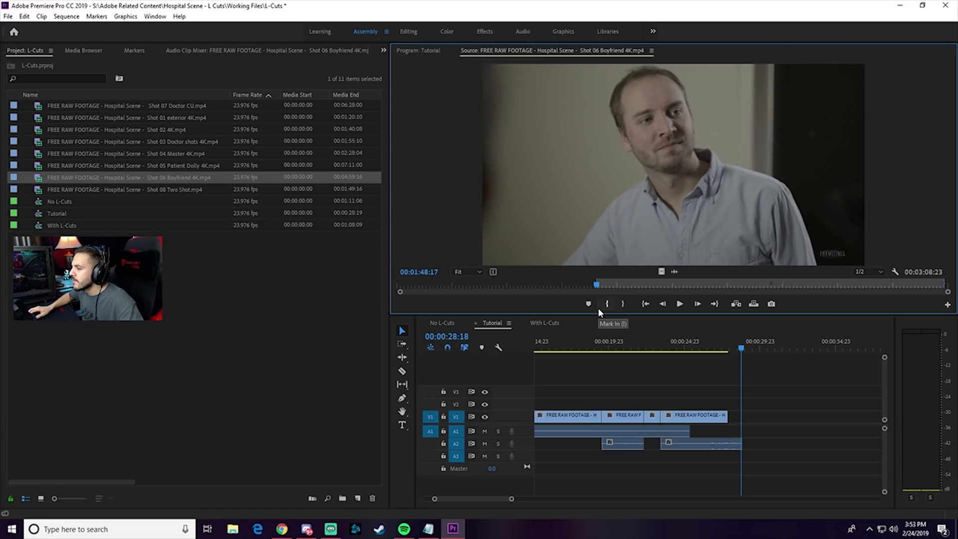
Mark the Out point of Shot 06 Boyfriend at 00:01:56:03 and place the range on V1 and A1 after Shot 04 Master's audio
key(space)
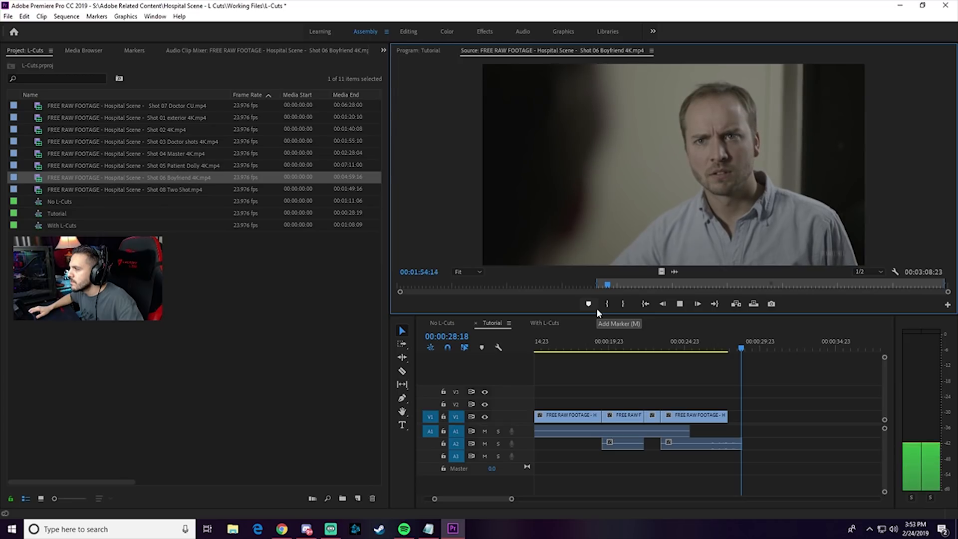
key(space)
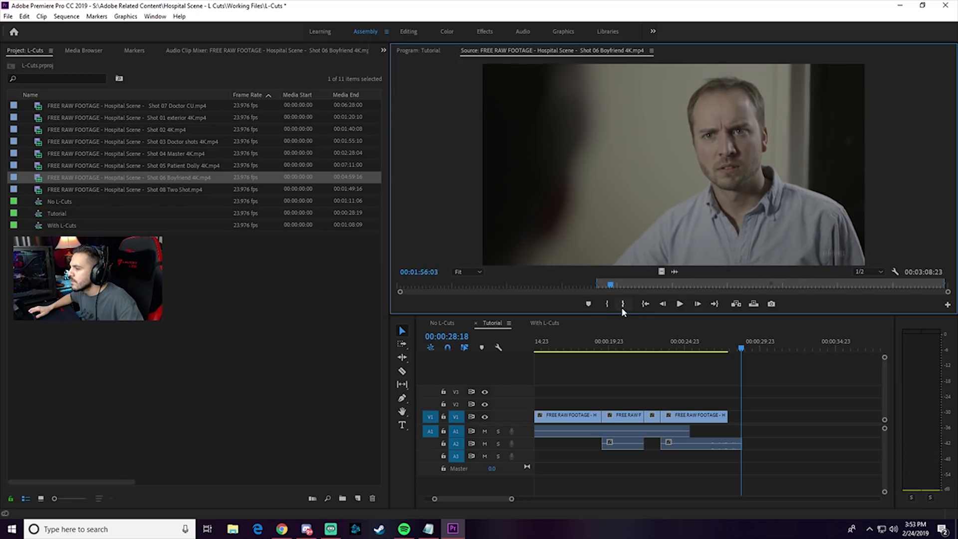
drag(805, 328, 747, 416)
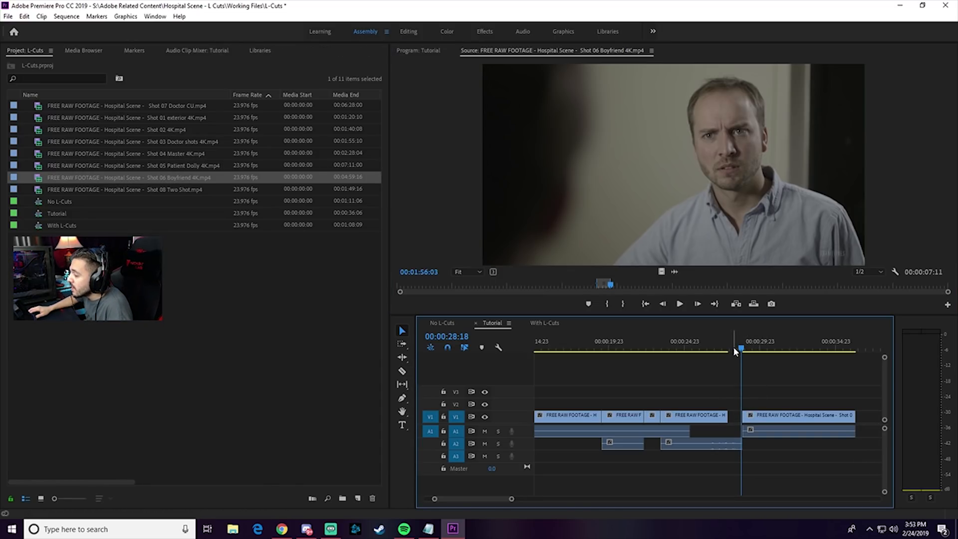
Move Shot 06 Boyfriend against the end of Shot 04 Master's video and trim only its audio start to where Shot 04's audio ends
drag(764, 416, 756, 420)
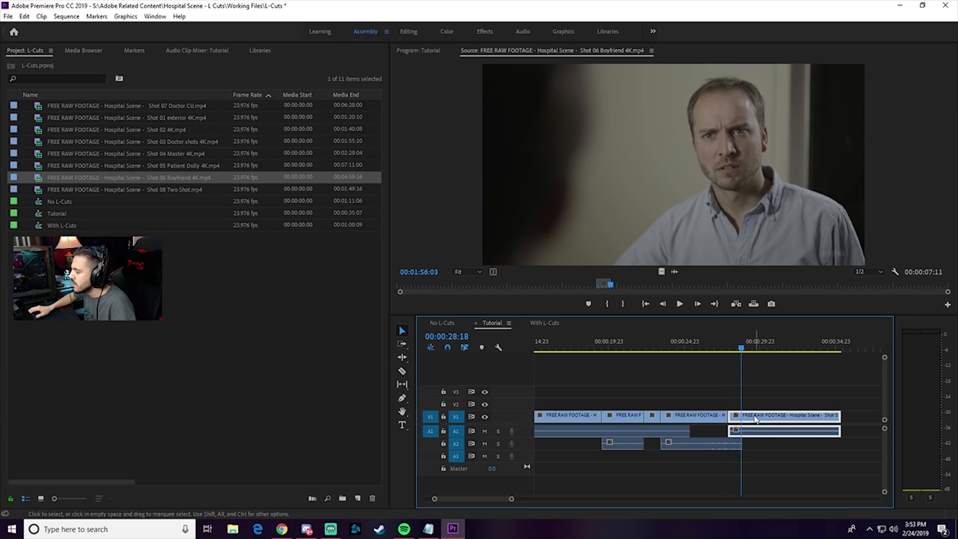
click(731, 430)
drag(732, 430, 742, 432)
Play the cut from Shot 04 Master to Shot 06 Boyfriend to judge the timing of the reaction
click(711, 349)
key(space)
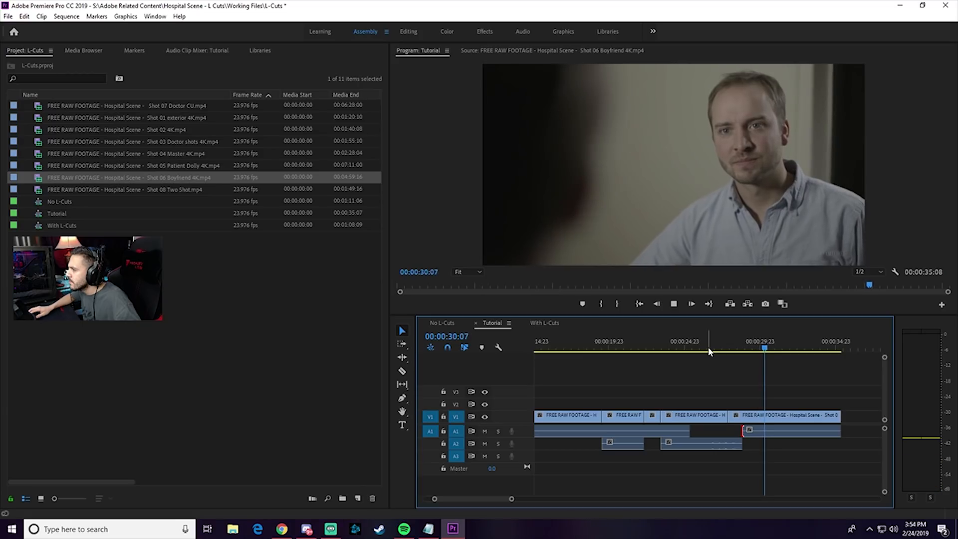
key(space)
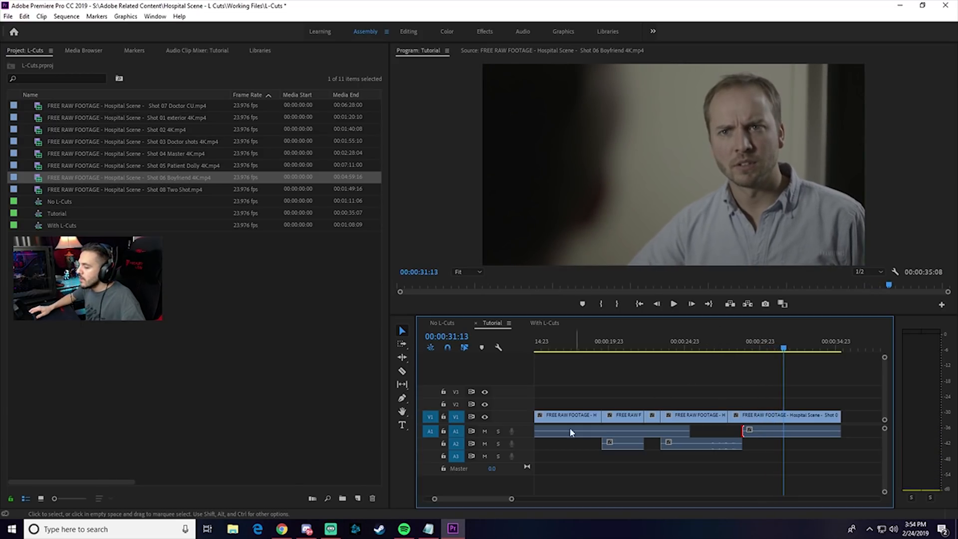
drag(512, 498, 491, 498)
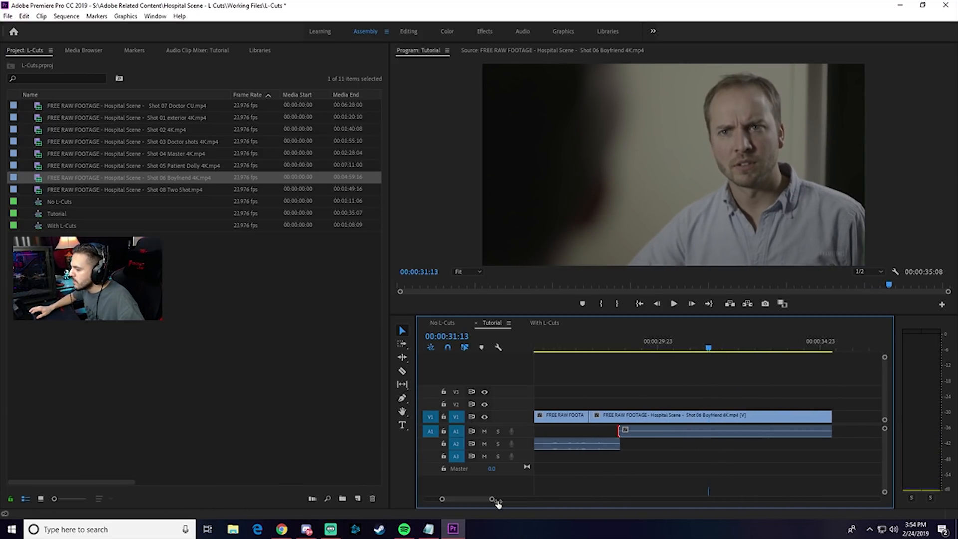
drag(594, 346, 586, 346)
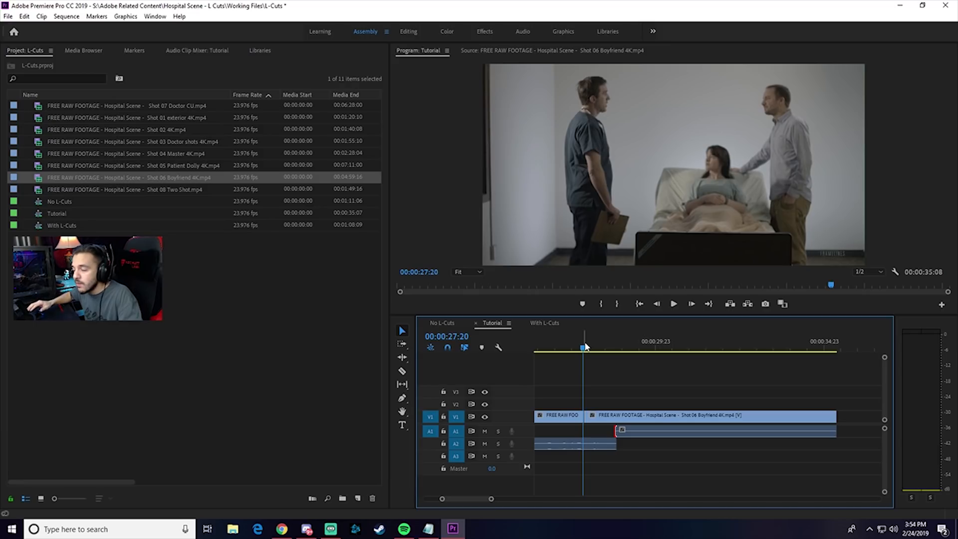
key(space)
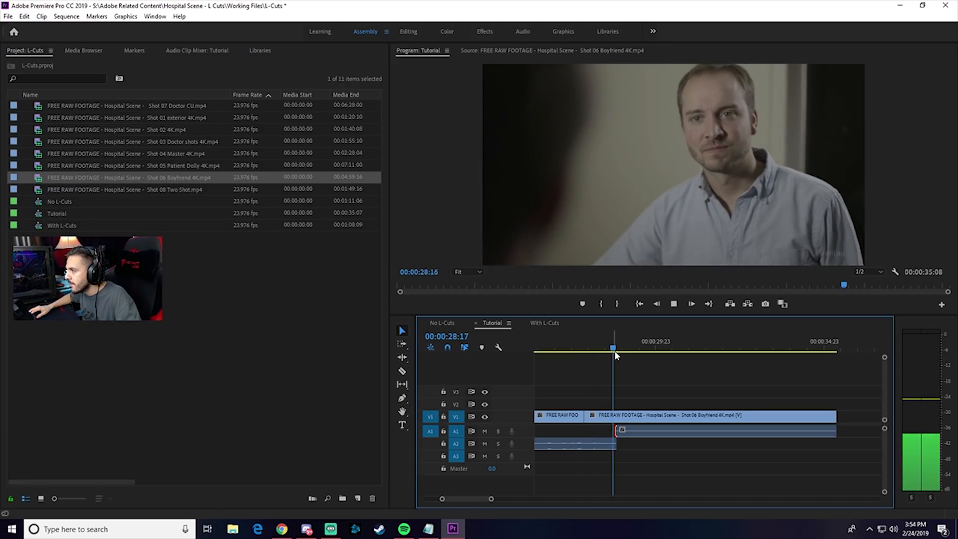
key(space)
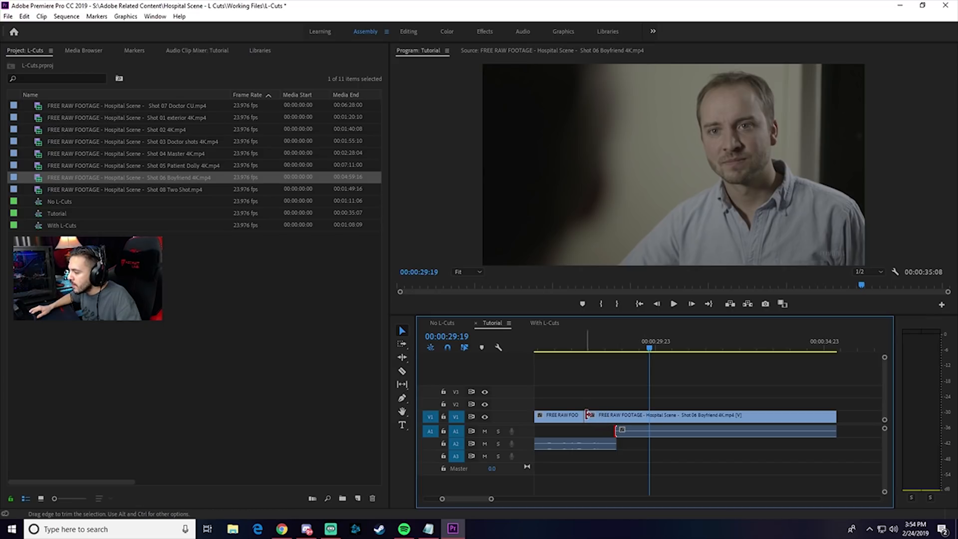
Trim about 1 second off the start of Shot 06 Boyfriend, close the gap to Shot 04 Master's video, and play the cut
drag(589, 415, 623, 418)
drag(697, 417, 660, 417)
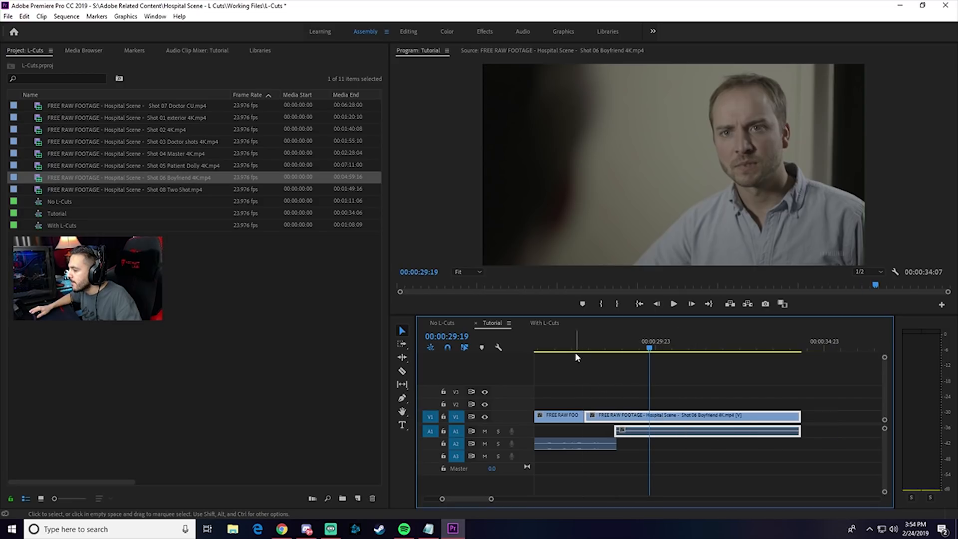
click(556, 348)
key(space)
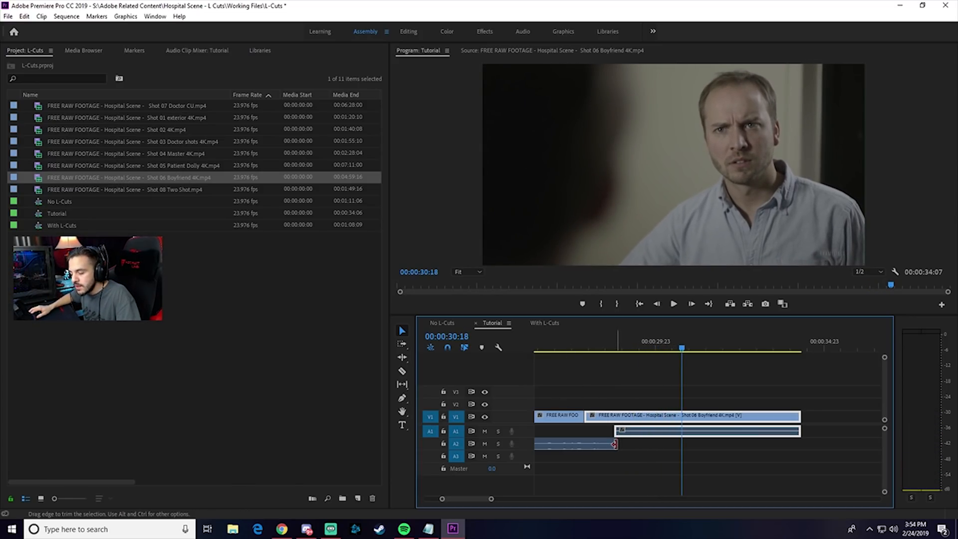
Move Shot 06 Boyfriend's audio to A2 directly after Shot 04 Master's audio, and review how the earlier audio clips overlap the video cuts
mouse_move(613, 444)
mouse_down()
mouse_move(615, 425)
mouse_move(626, 424)
mouse_move(620, 438)
mouse_up()
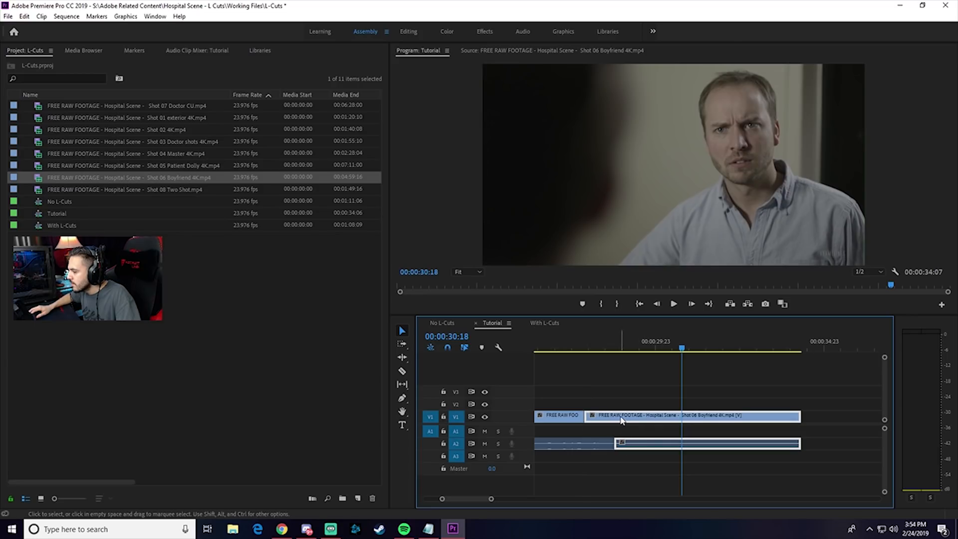
drag(492, 502, 512, 499)
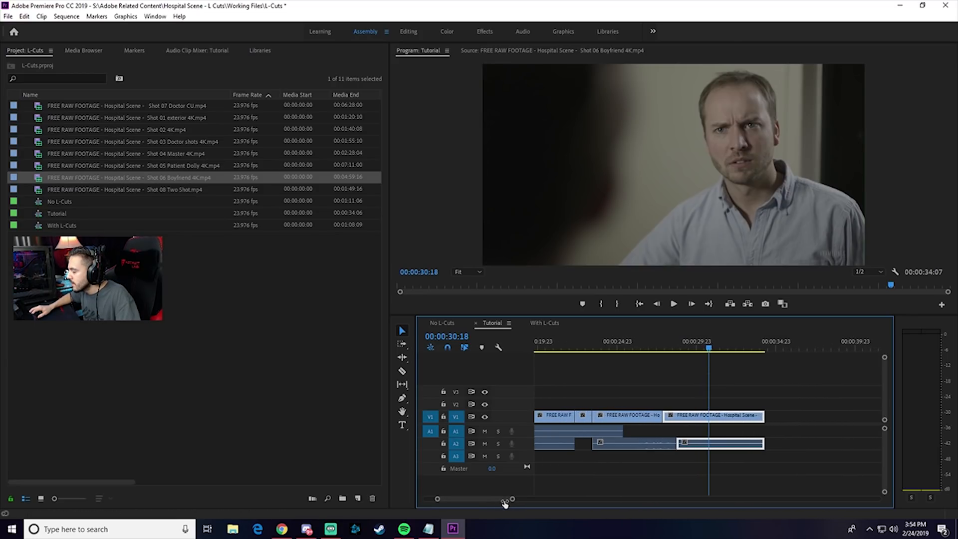
click(621, 431)
click(675, 344)
click(689, 417)
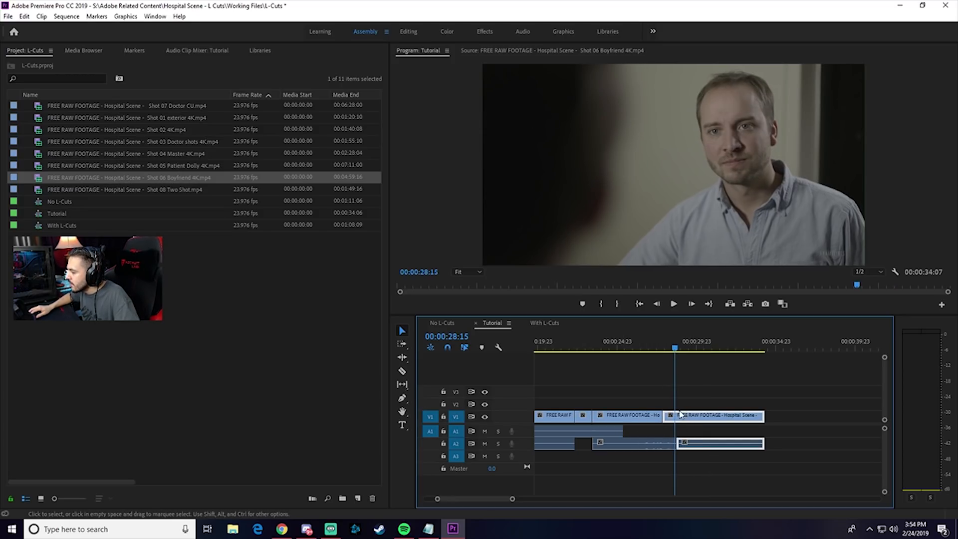
click(643, 417)
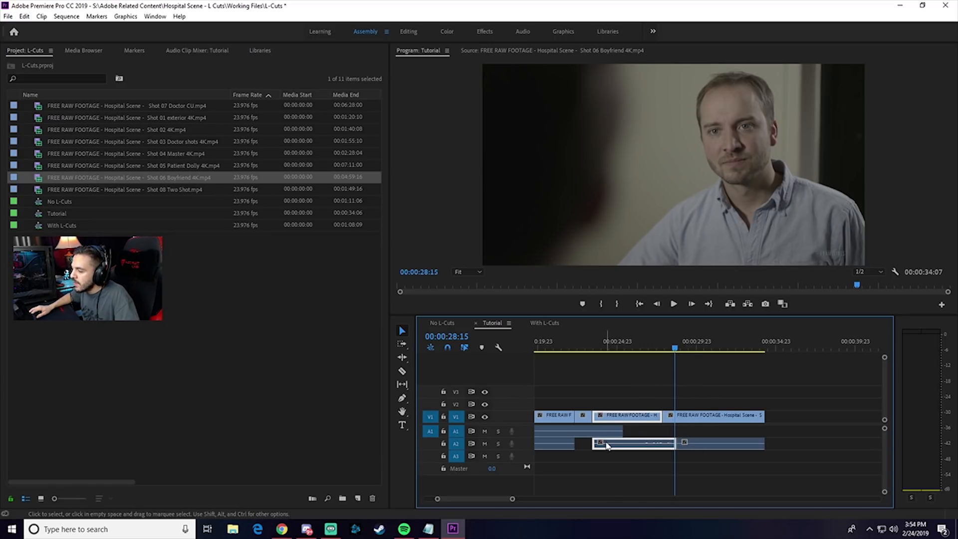
drag(512, 499, 530, 498)
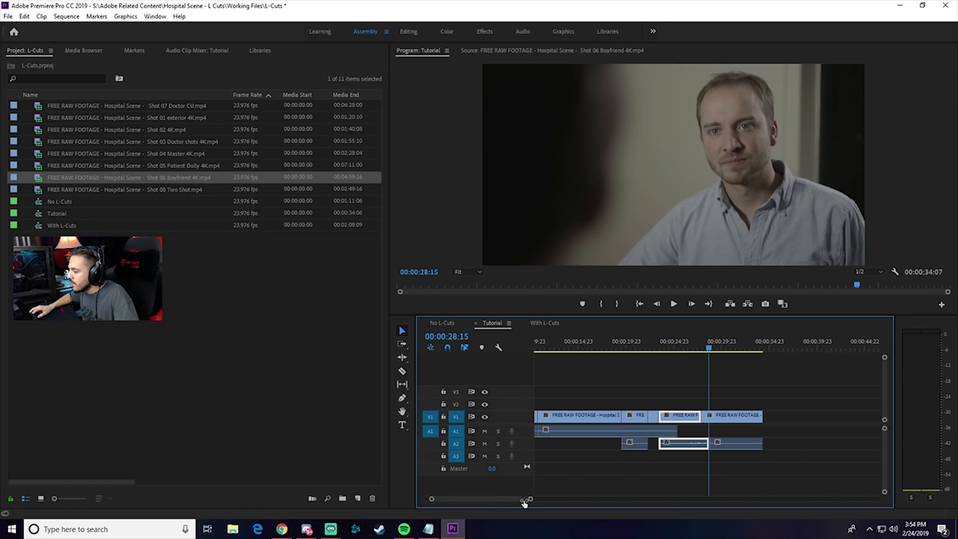
click(649, 430)
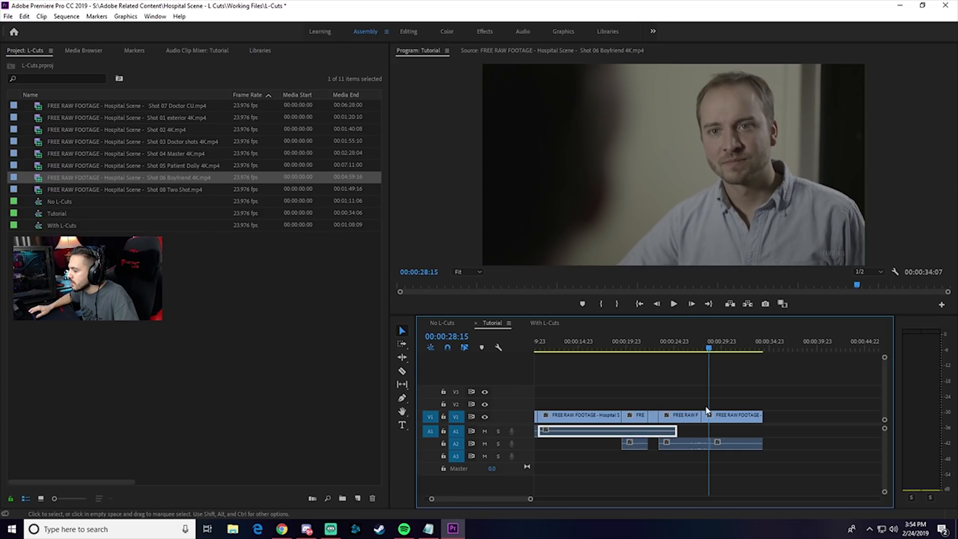
Replay the L-cut from Shot 04 Master into Shot 06 Boyfriend, listening to where the boyfriend's dialogue falls
drag(708, 352, 682, 353)
key(space)
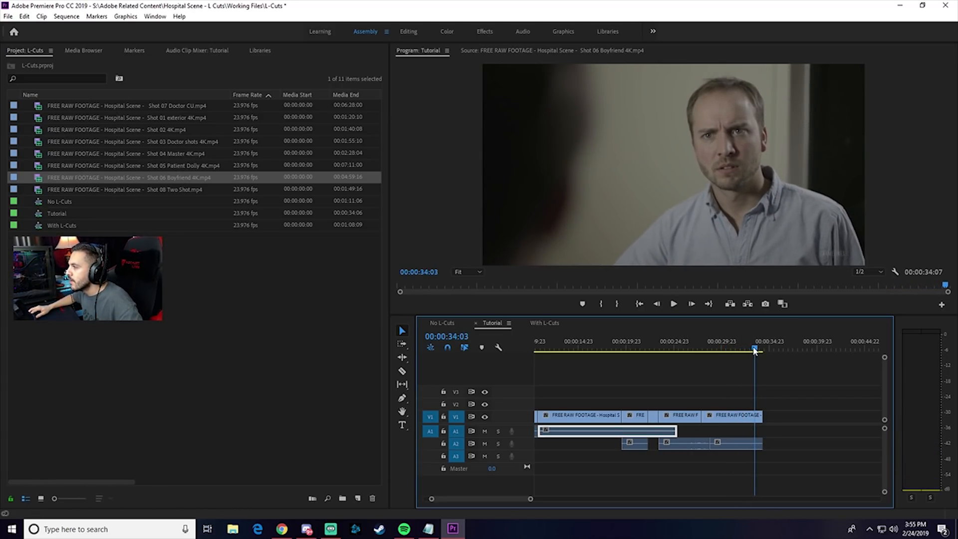
drag(753, 351, 718, 354)
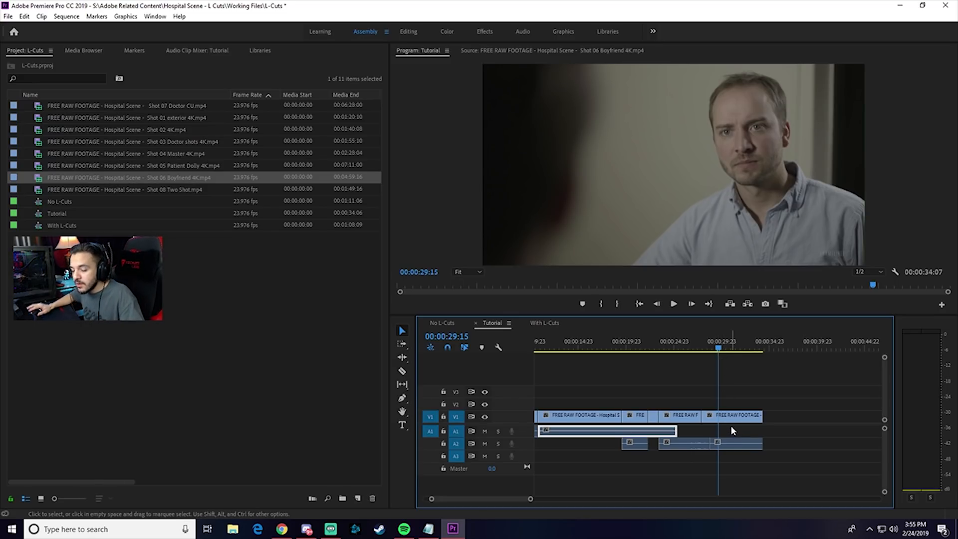
key(space)
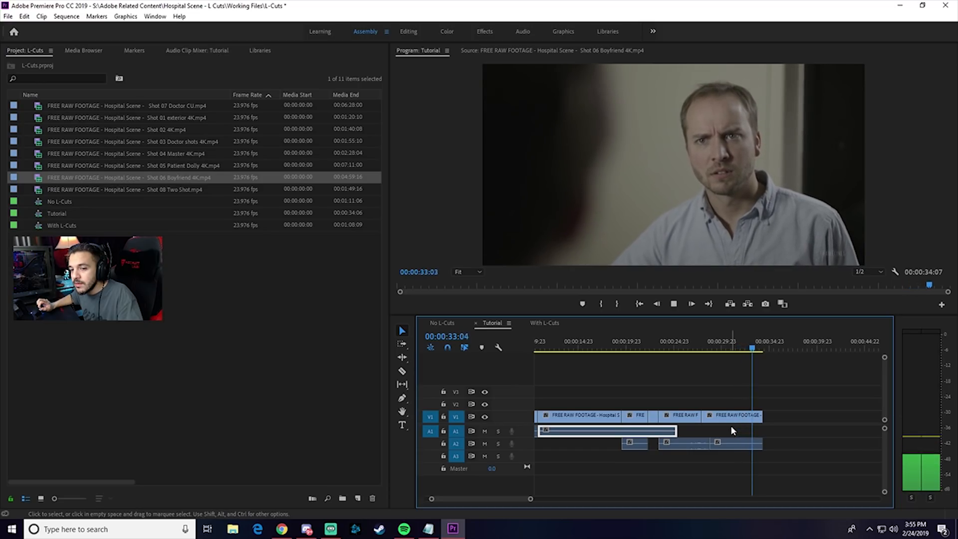
key(space)
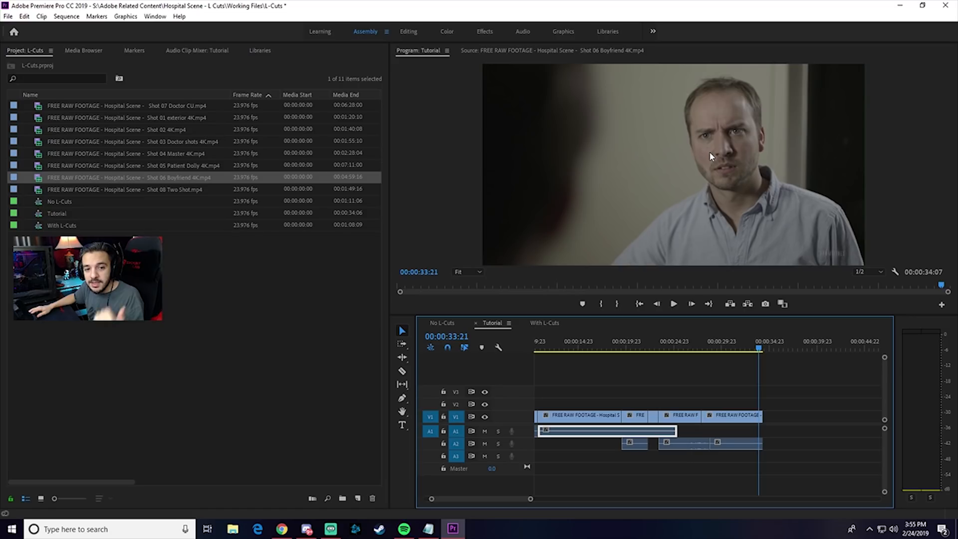
click(704, 349)
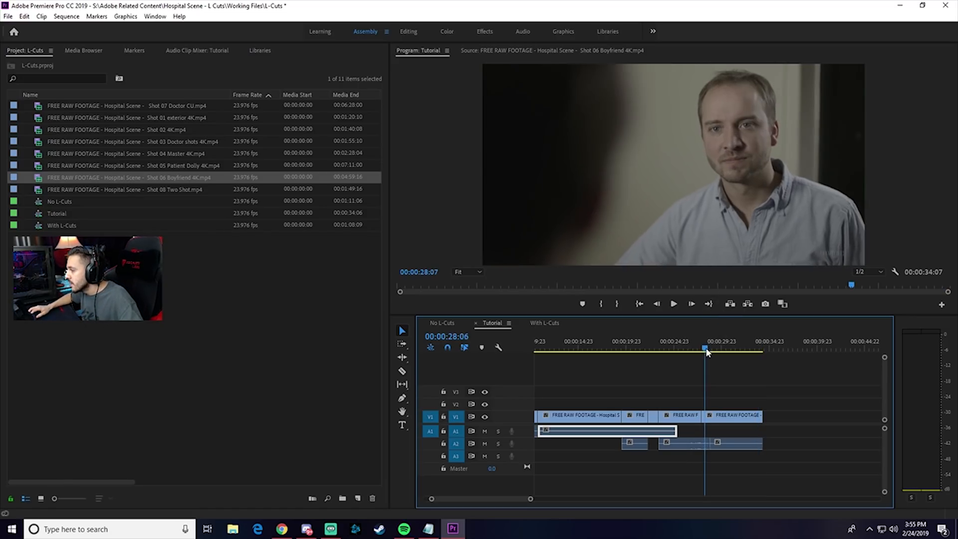
key(space)
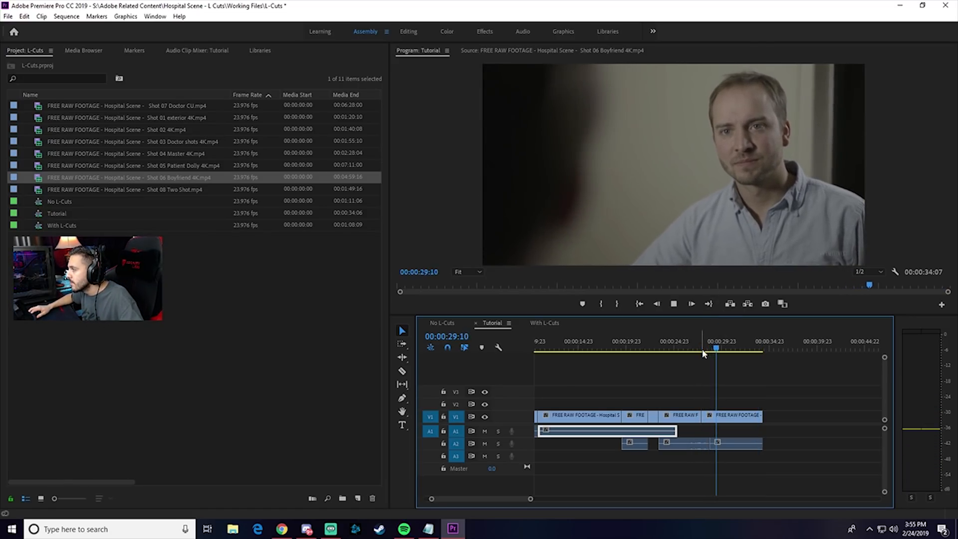
key(space)
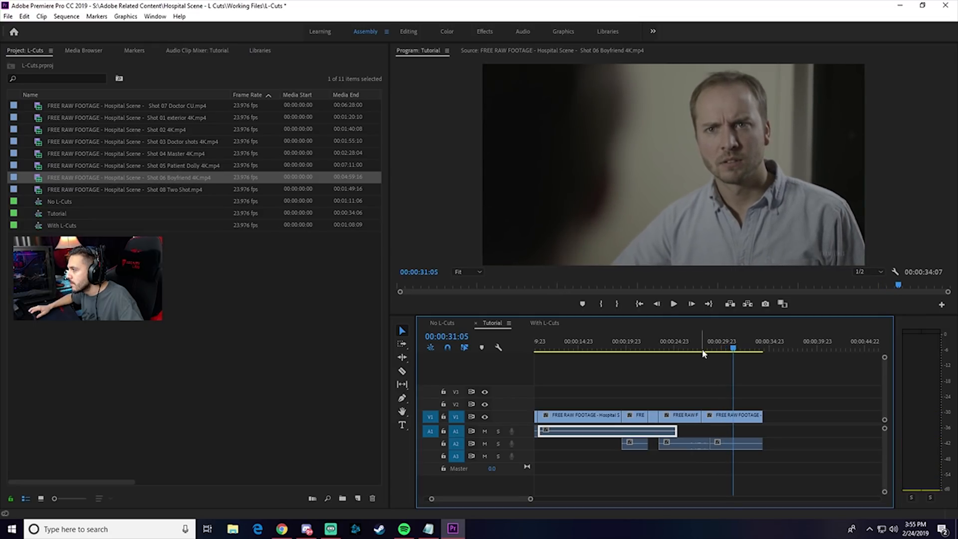
Play Shot 06 Boyfriend's dialogue and trim the end of the clip to 00:00:30:19 in the Tutorial sequence
click(725, 349)
key(space)
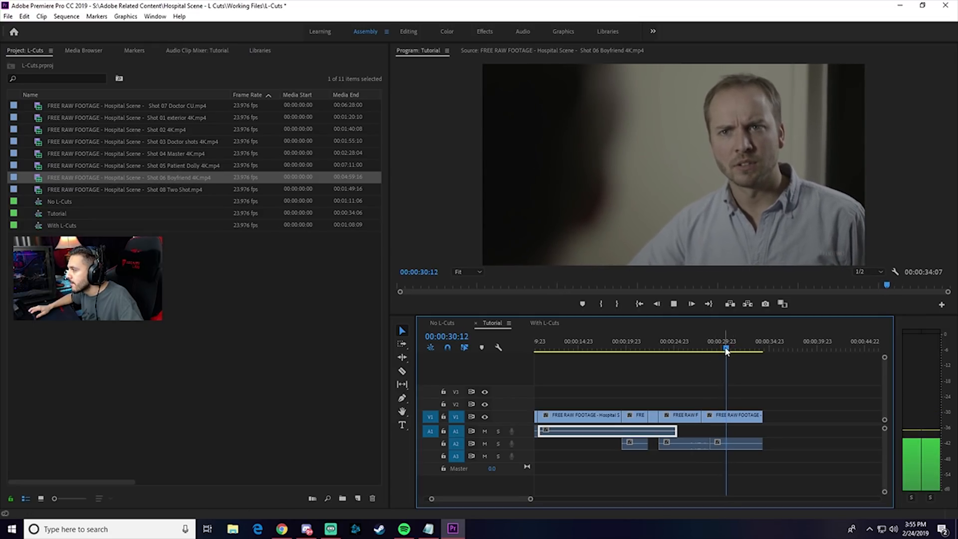
key(space)
drag(753, 413, 719, 414)
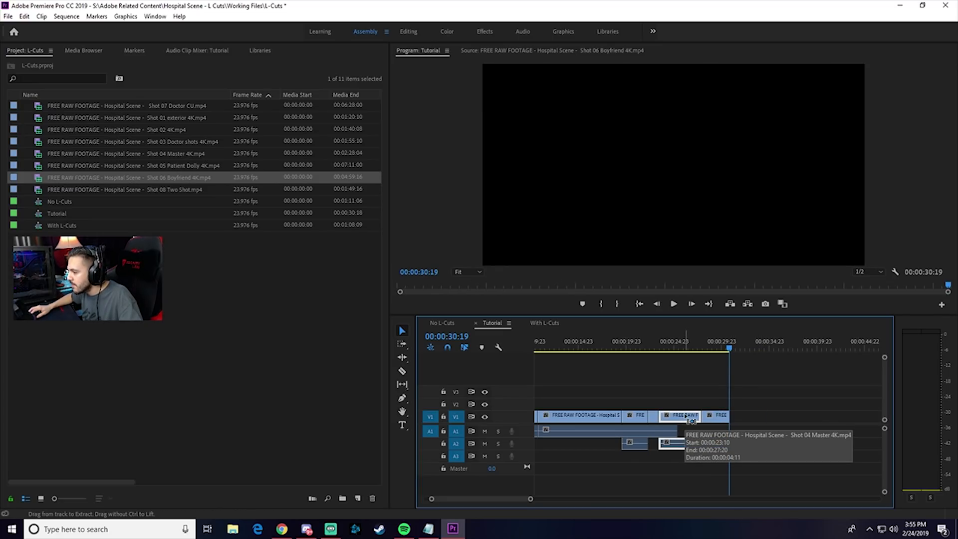
drag(738, 352, 771, 352)
key(ctrl+v)
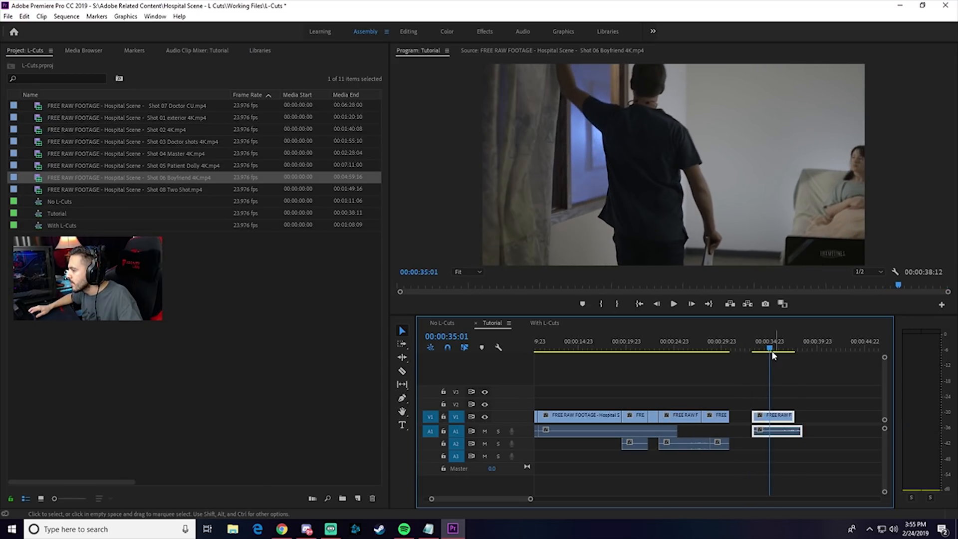
key(Delete)
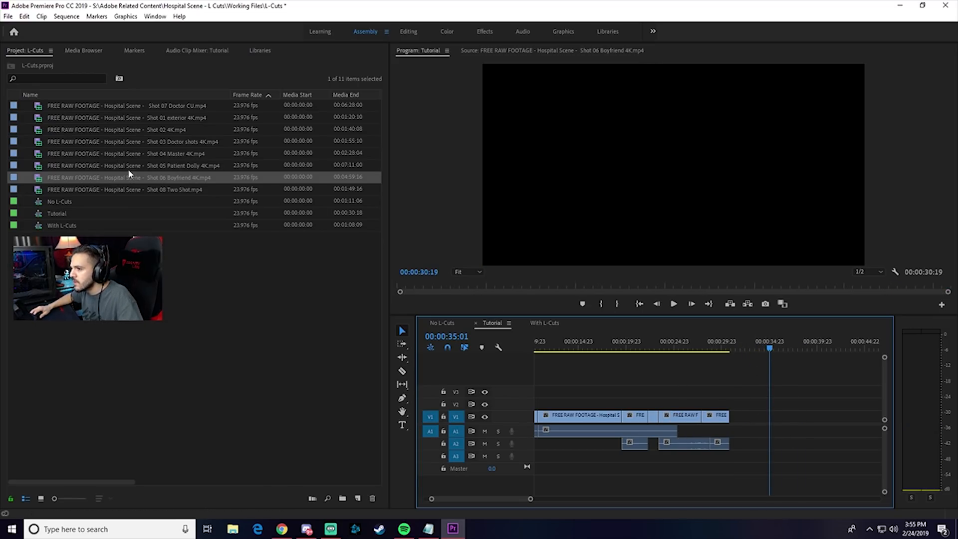
Open Shot 03 Doctor shots as source footage and scrub through it to look for a usable doctor take
click(115, 142)
click(76, 140)
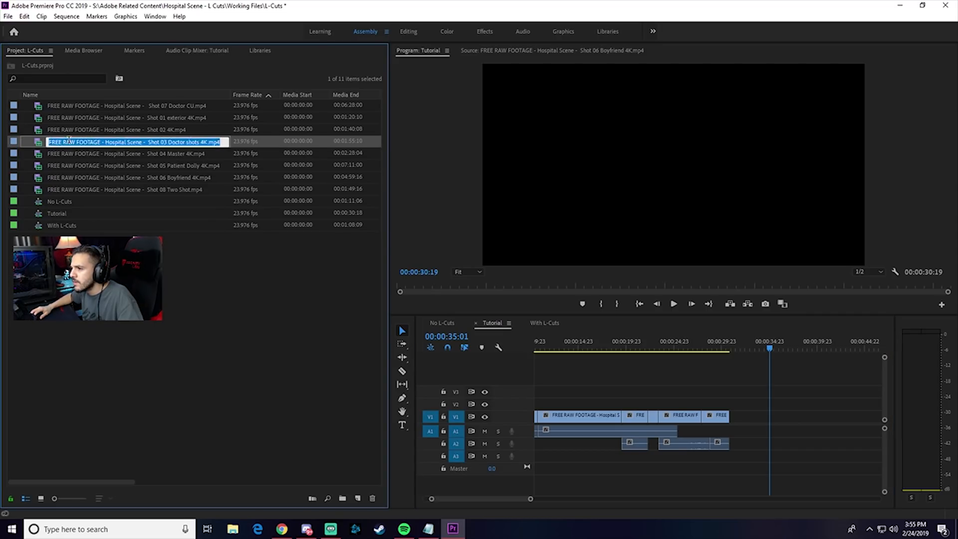
click(39, 144)
double_click(38, 145)
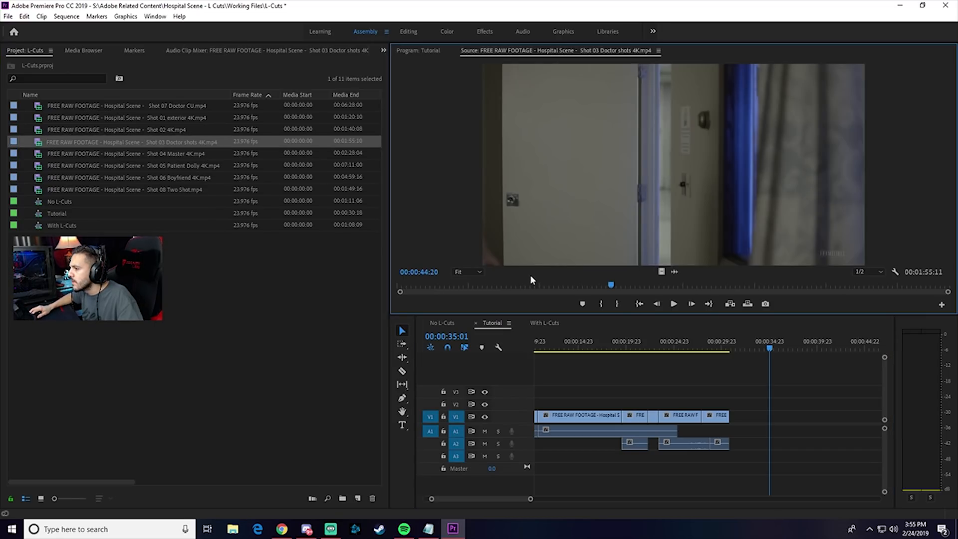
drag(548, 284, 620, 285)
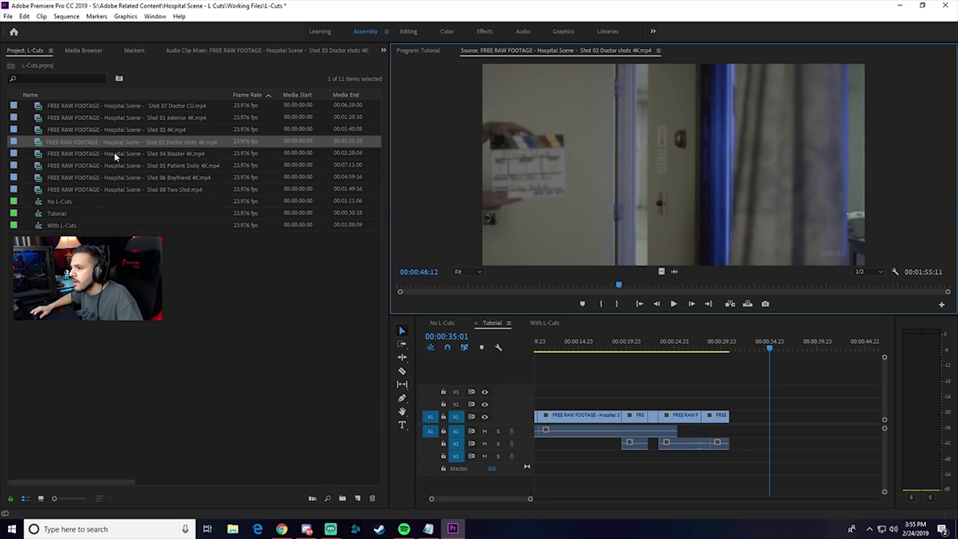
Preview the marked portion of Shot 07 Doctor CU and add it to V1 and A1 directly after Shot 06 Boyfriend
double_click(112, 106)
click(572, 285)
key(space)
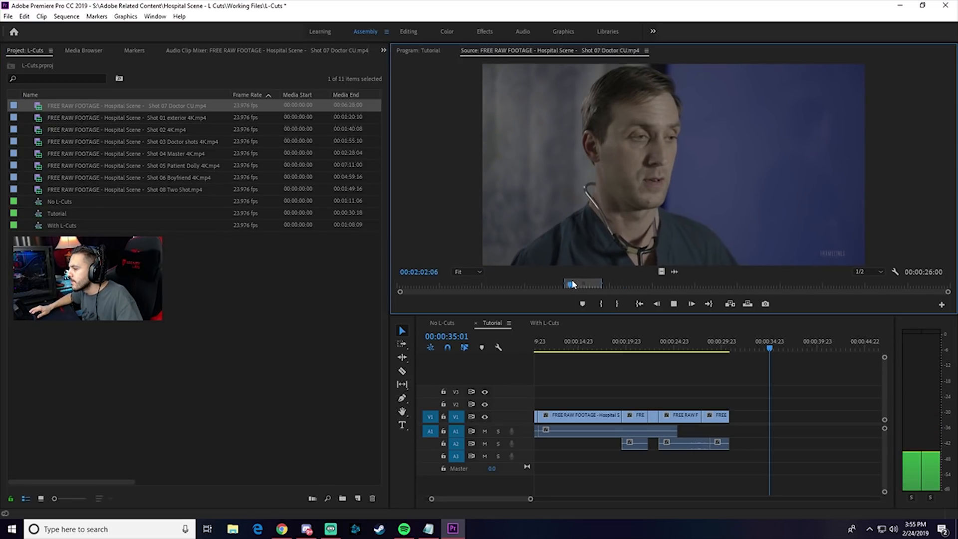
key(space)
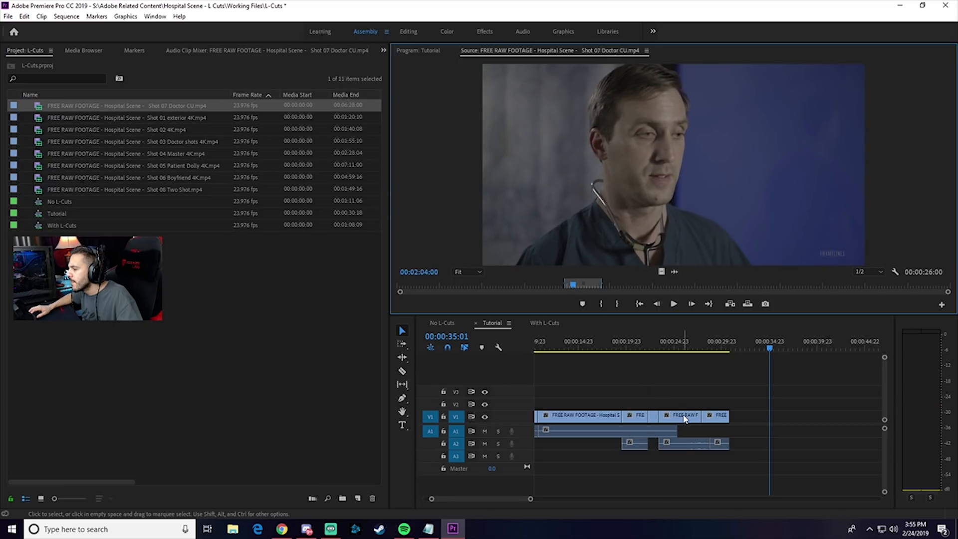
click(668, 348)
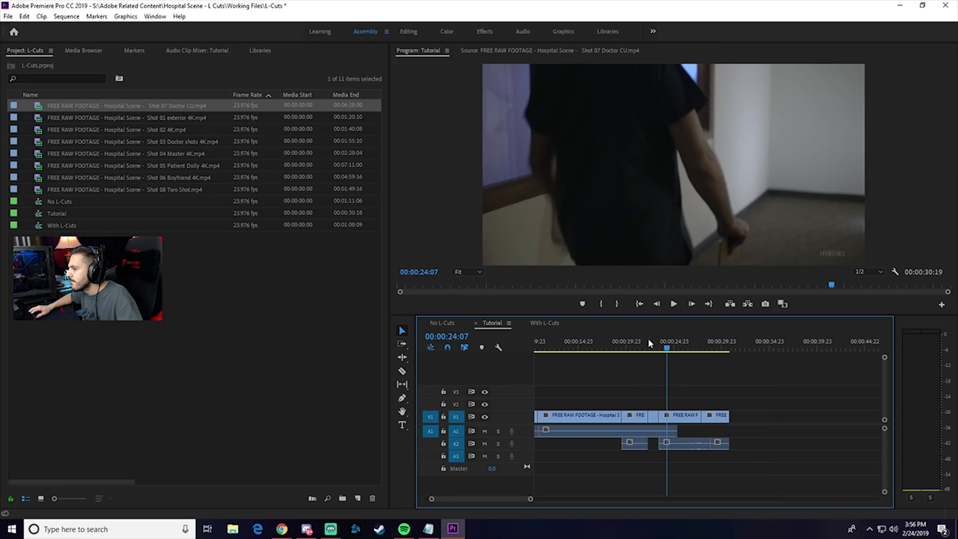
click(481, 53)
drag(662, 259, 735, 343)
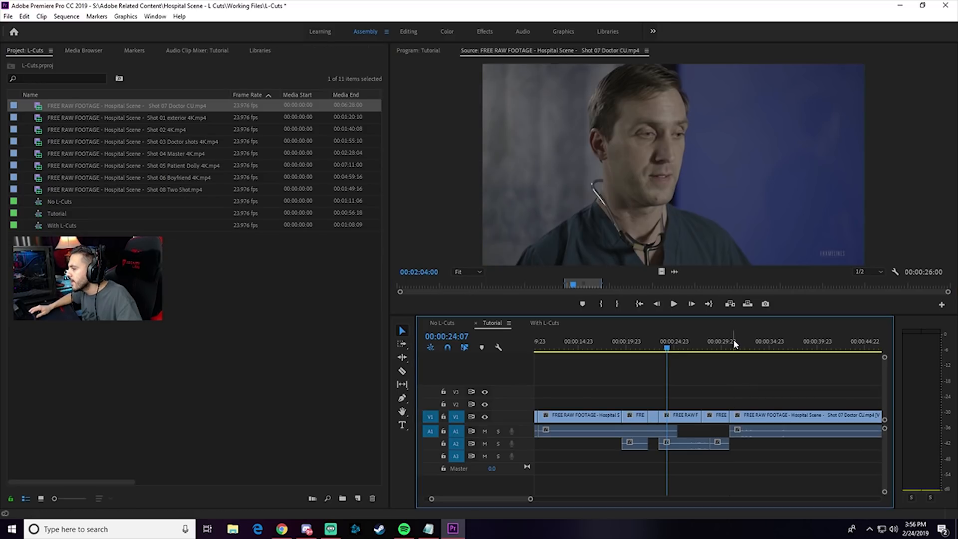
Split Shot 07 Doctor CU at 00:00:35:19, delete the part before the split, and move the remainder against Shot 06 Boyfriend
click(748, 346)
key(space)
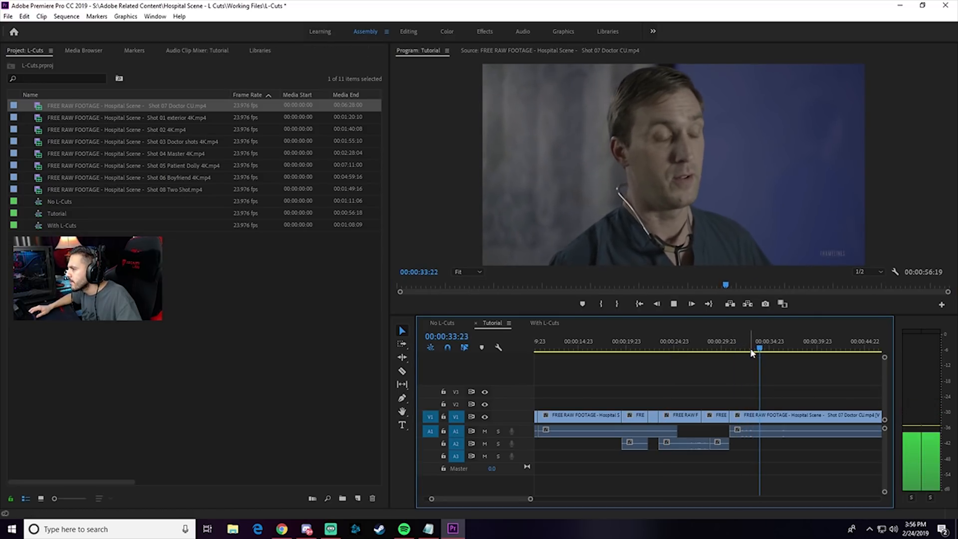
key(space)
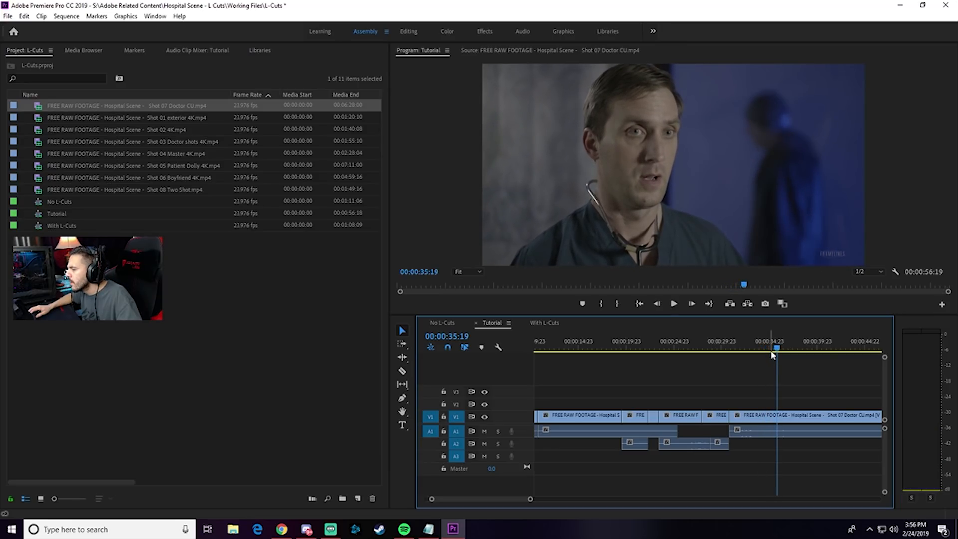
key(c)
click(778, 416)
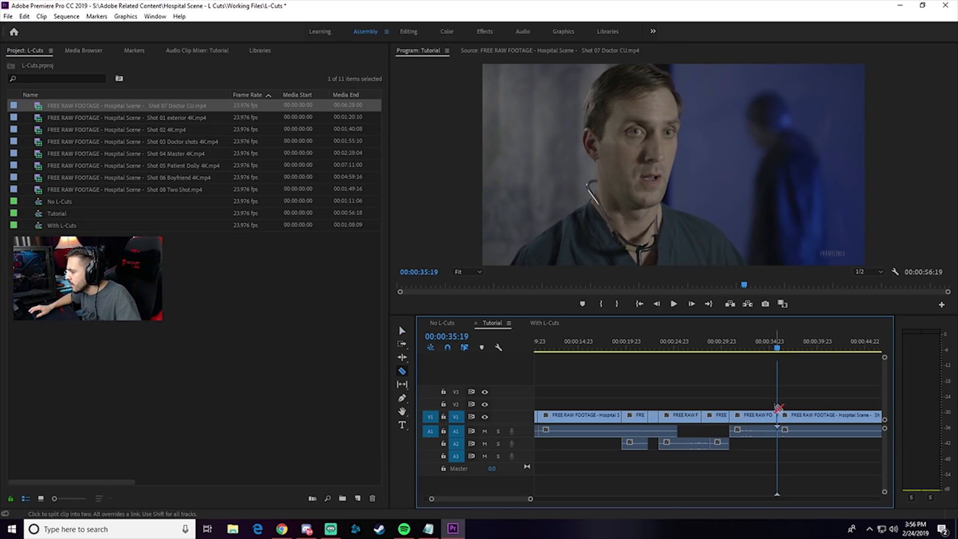
key(v)
click(757, 419)
key(Delete)
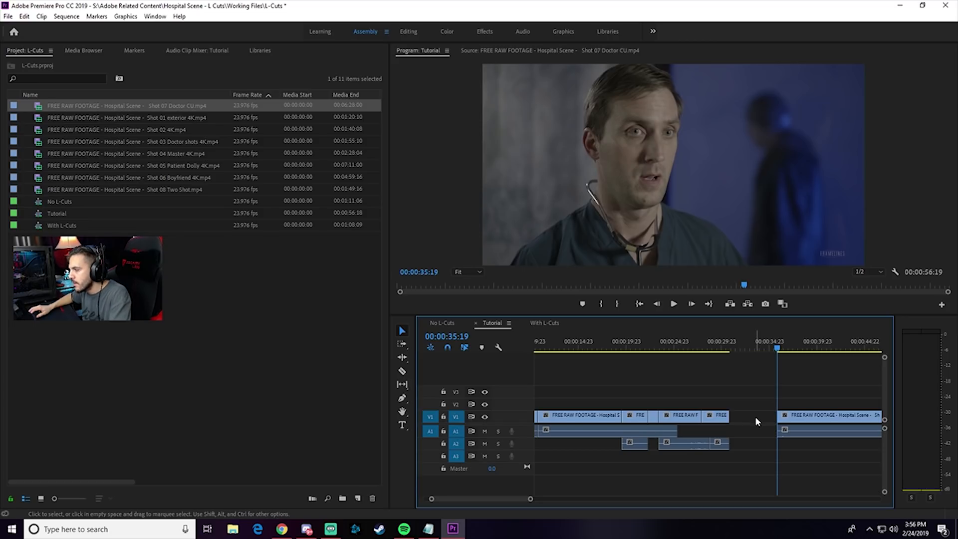
drag(808, 421, 760, 421)
Play the cut from Shot 06 Boyfriend into Shot 07 Doctor CU to check the flow of the dialogue
click(722, 344)
key(space)
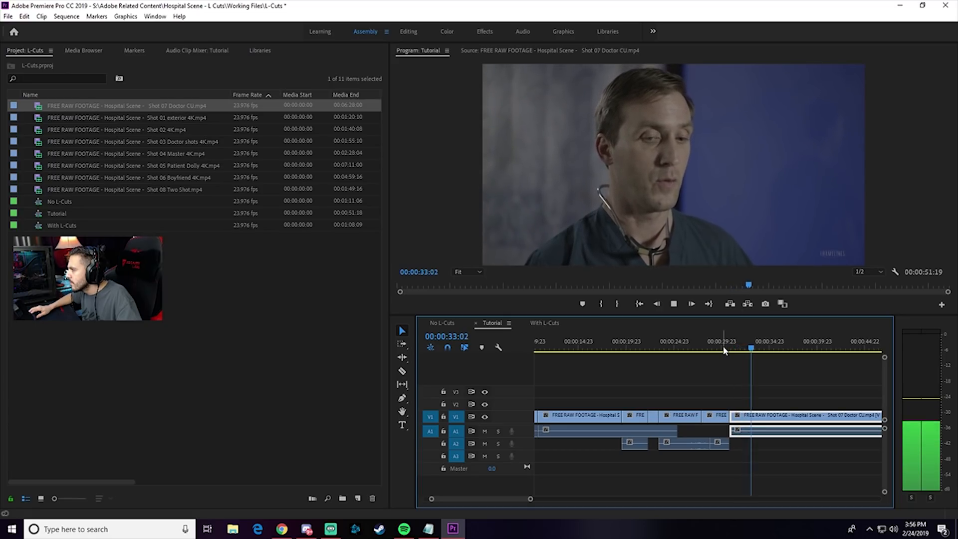
key(space)
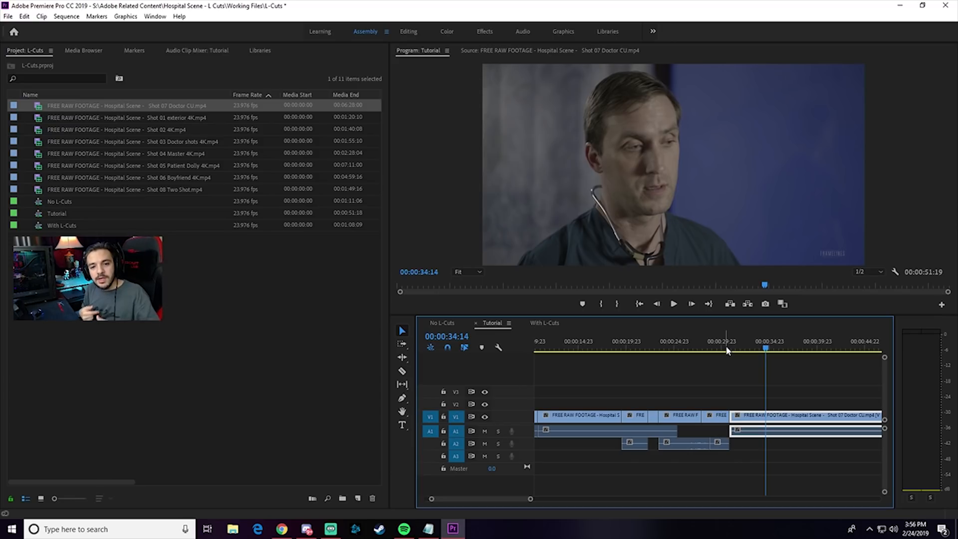
Open the With L-Cuts sequence, play its finished dialogue edits, and scrub through to the end at 00:01:08:07
click(546, 323)
drag(627, 356, 590, 358)
key(space)
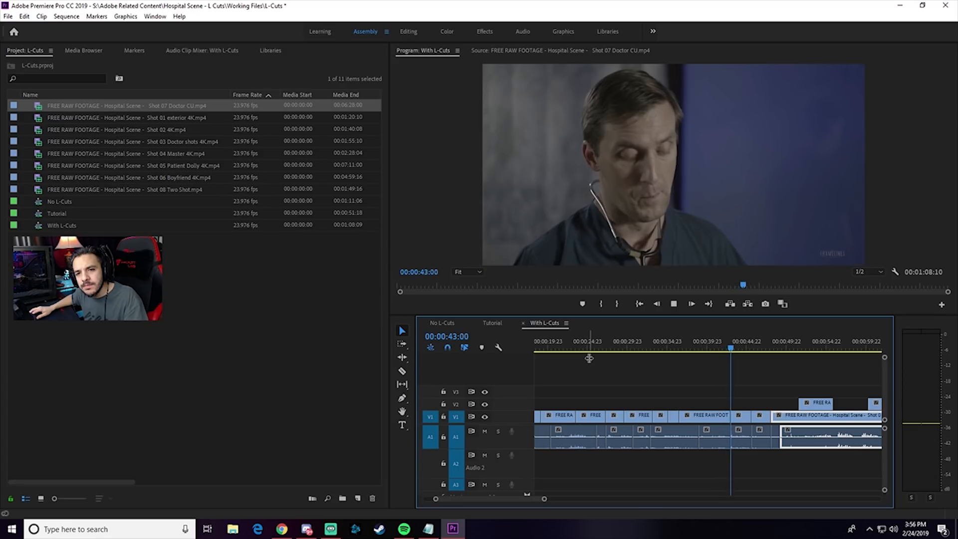
key(space)
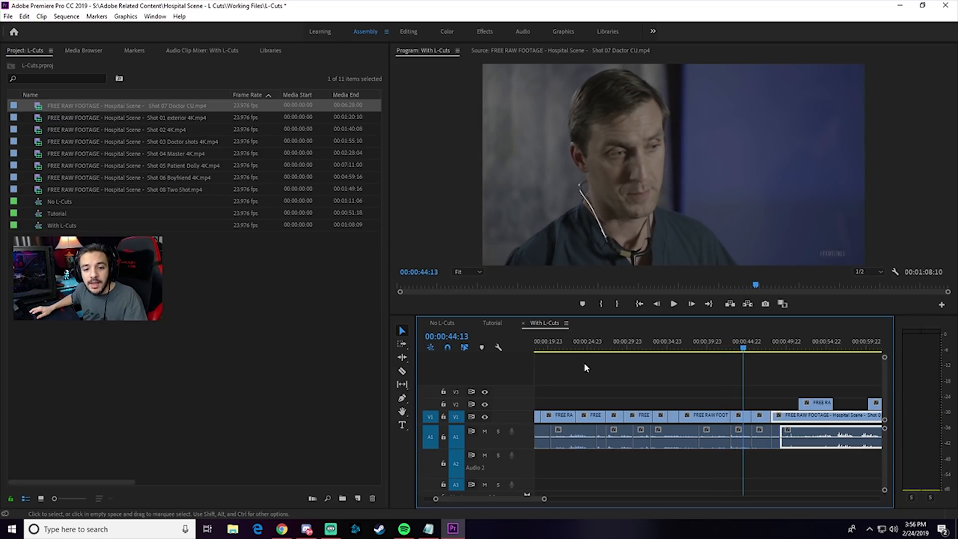
drag(529, 499, 540, 499)
drag(767, 352, 783, 352)
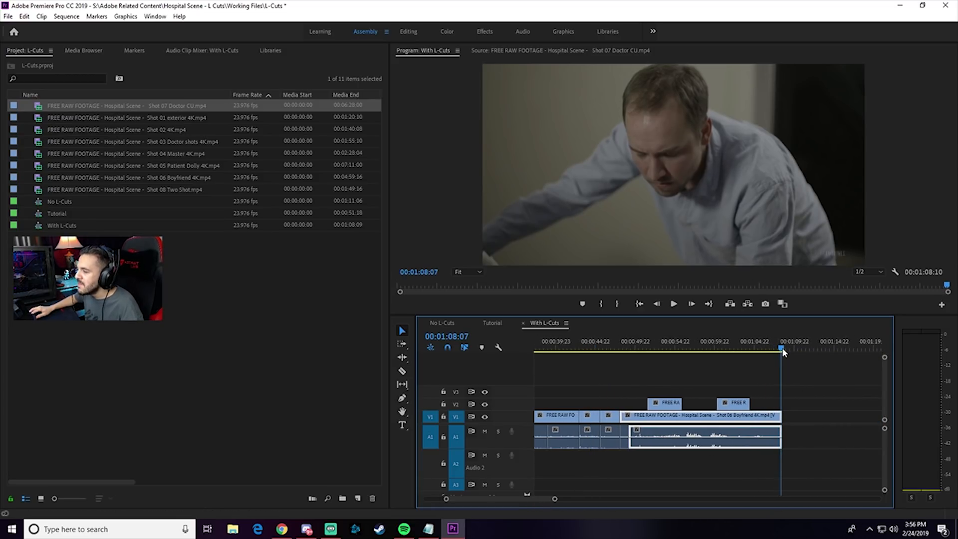
Return to the Tutorial sequence, fit all its clips in view, and scrub to the hospital exterior shot at 00:00:03:20
click(486, 323)
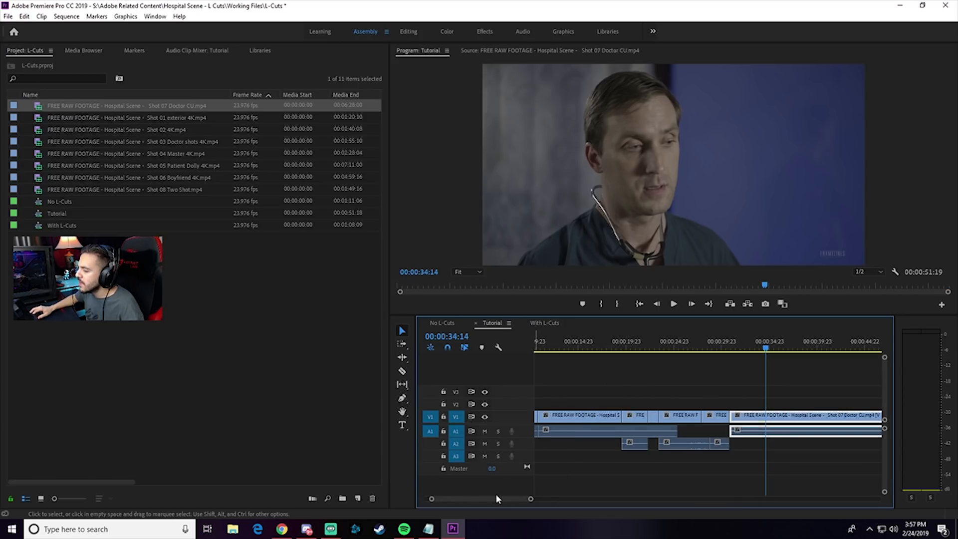
drag(531, 499, 564, 499)
drag(595, 335, 554, 335)
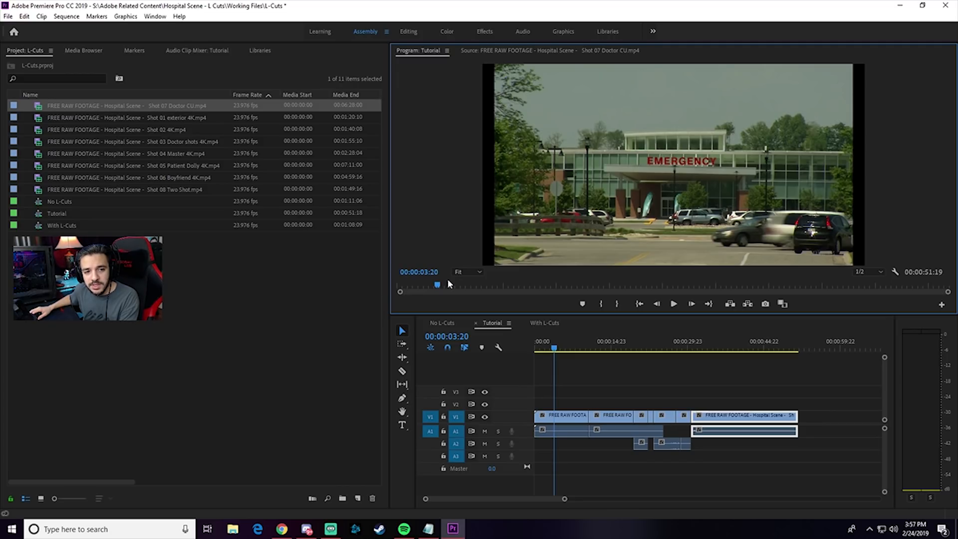
Switch to Chrome and review the Framelines L-Cuts/Split Edits tutorial page, highlighting "L-CUTS/SPLIT EDITS" in its title
click(282, 529)
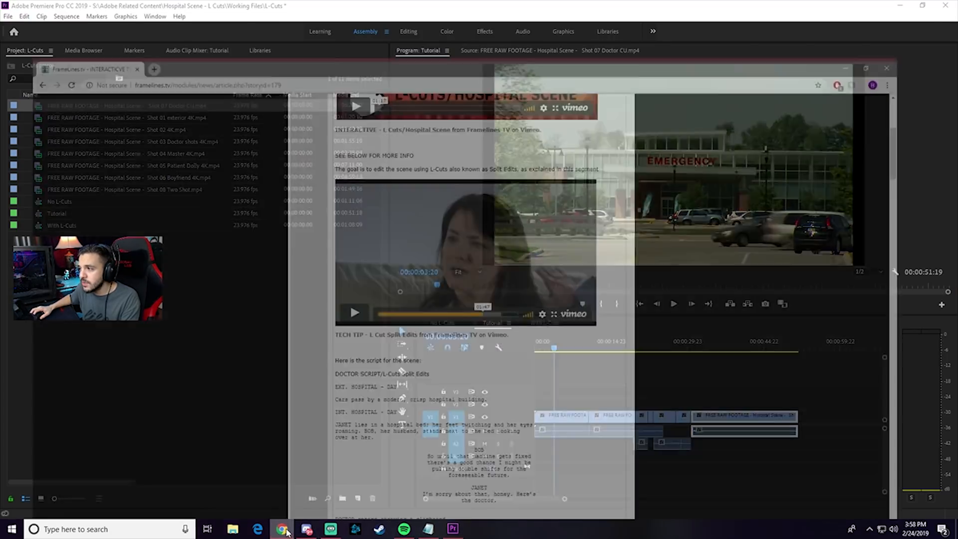
scroll(297, 253, up, 5)
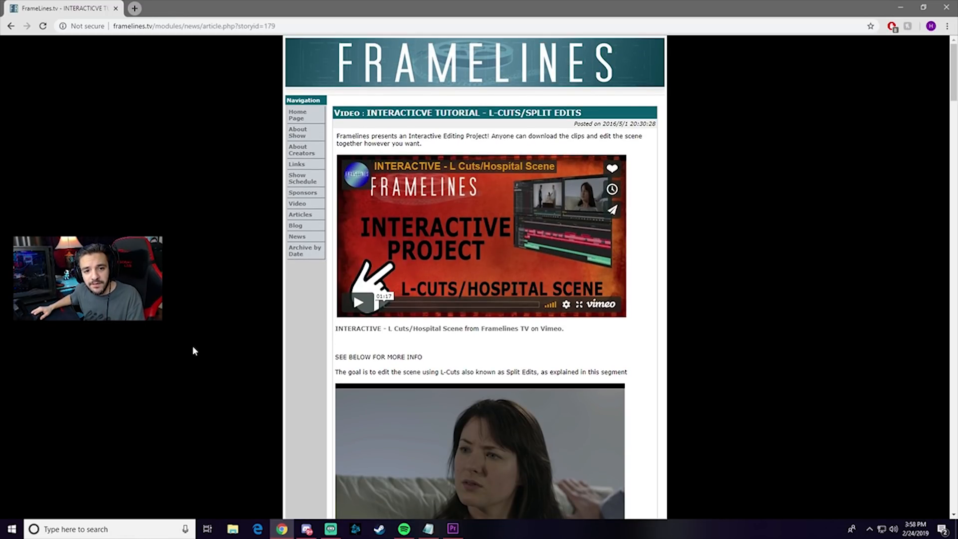
scroll(194, 351, down, 2)
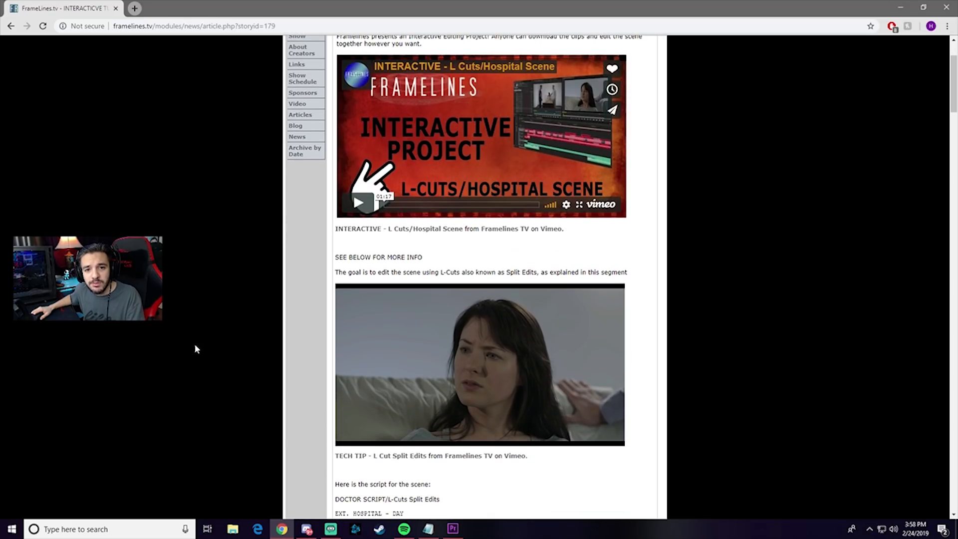
scroll(195, 346, up, 2)
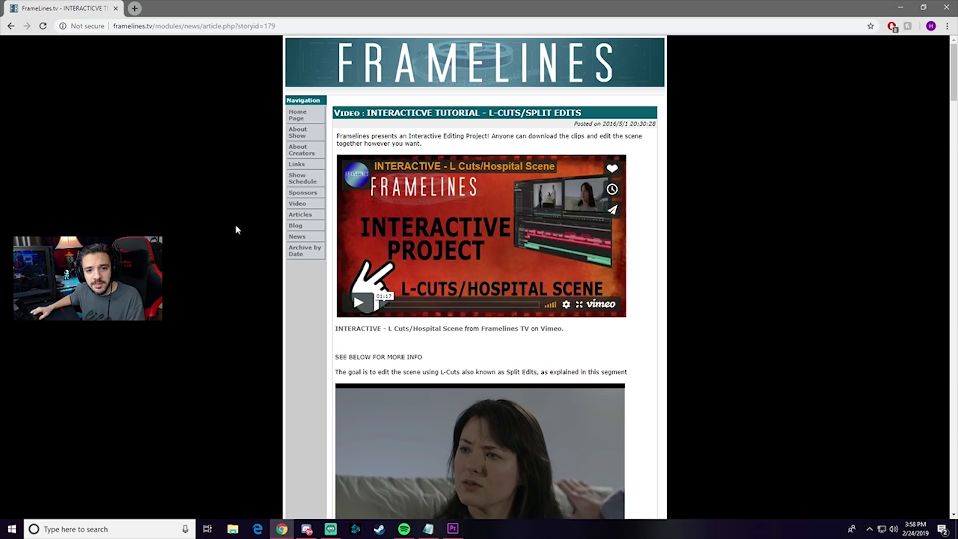
scroll(236, 225, down, 10)
drag(443, 92, 524, 349)
scroll(478, 283, up, 10)
scroll(479, 282, up, 1)
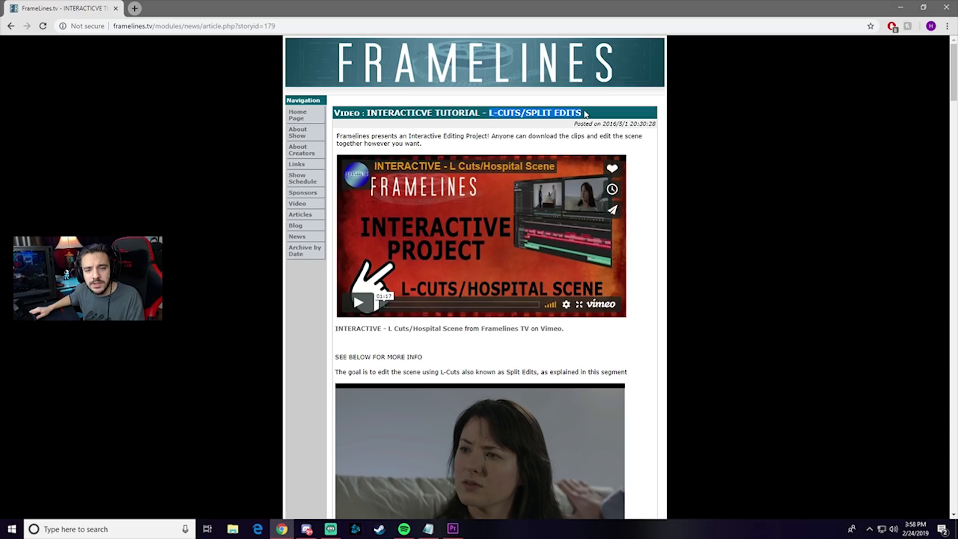
Browse the page's free Hospital Scene footage, view the Vimeo download page for Shot 08 Two Shot, and close it
scroll(476, 197, down, 9)
scroll(476, 200, down, 14)
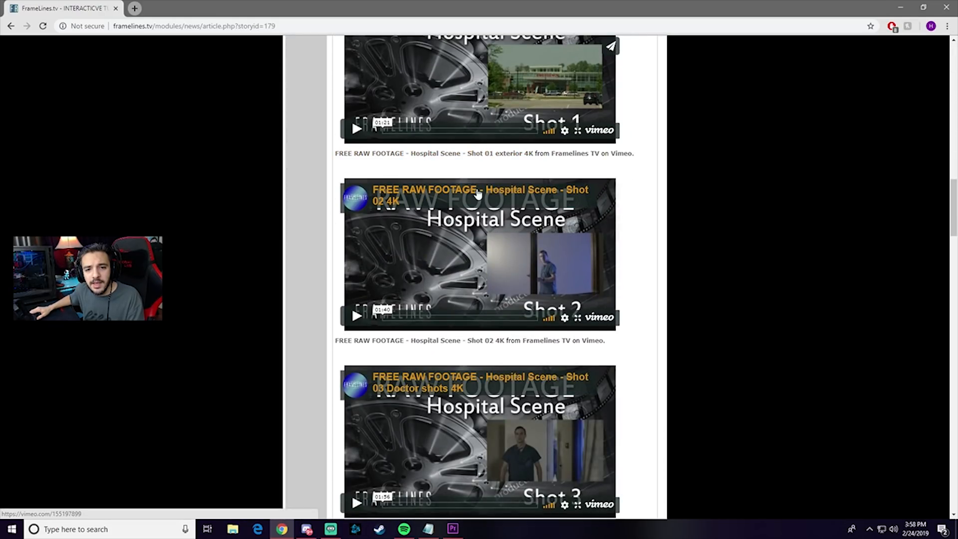
scroll(473, 246, down, 20)
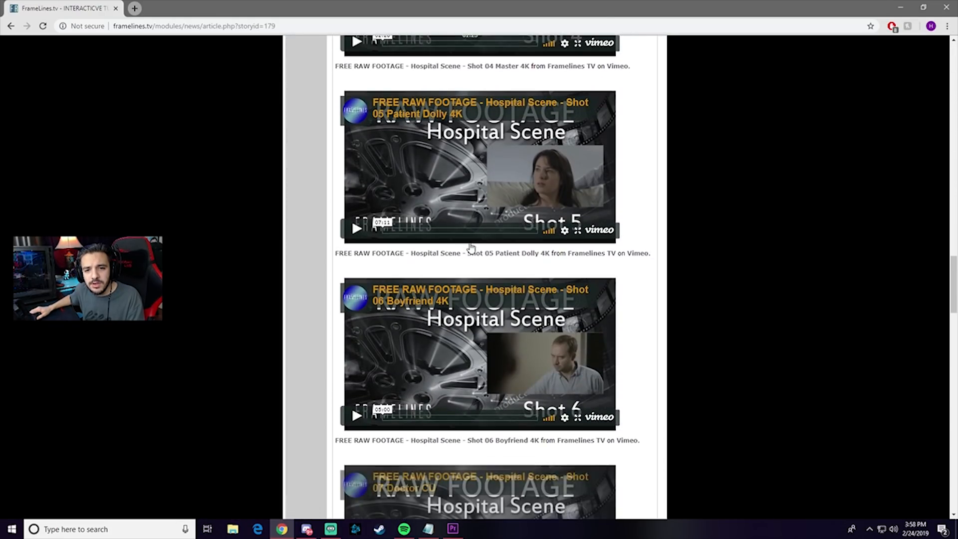
scroll(479, 252, up, 4)
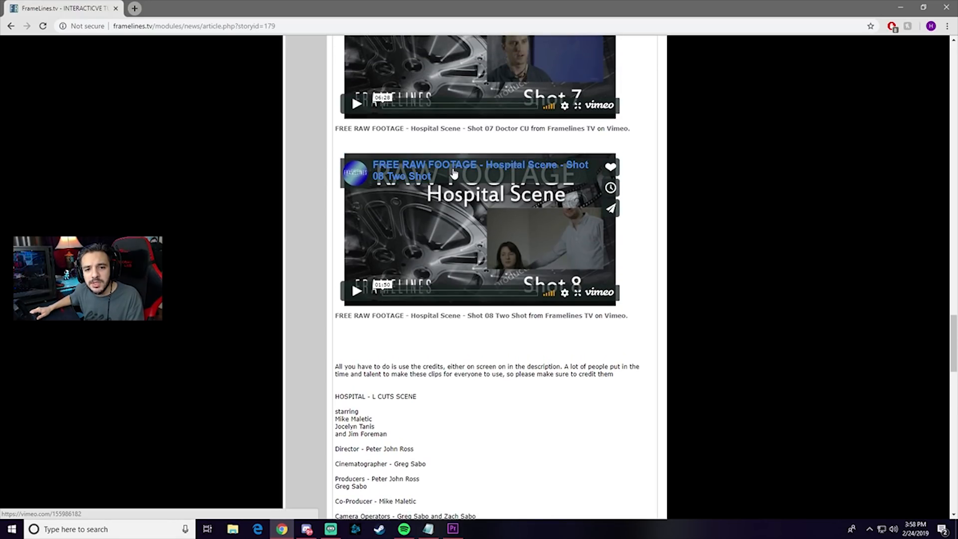
click(454, 174)
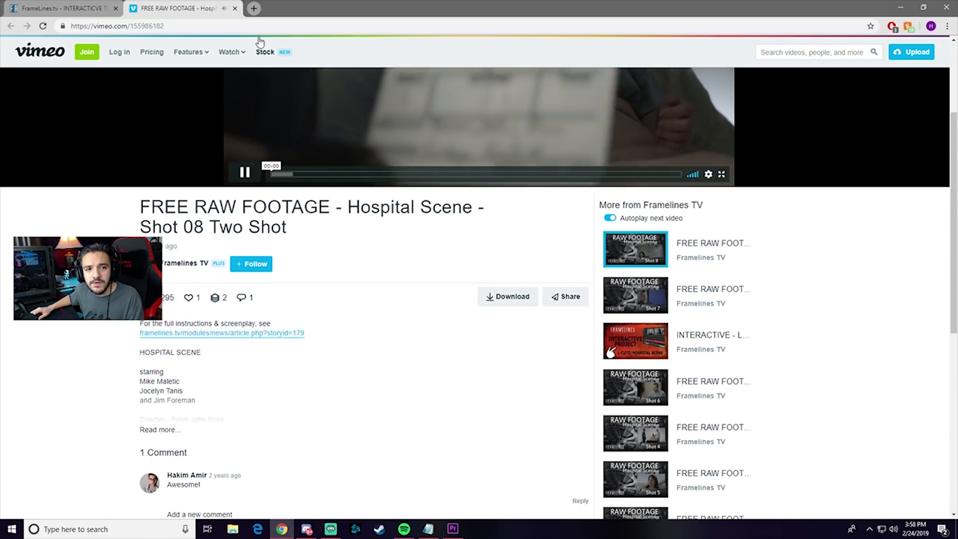
click(235, 8)
Review the clip list and scene script back up to the article's title, and return to Premiere Pro
scroll(314, 239, up, 10)
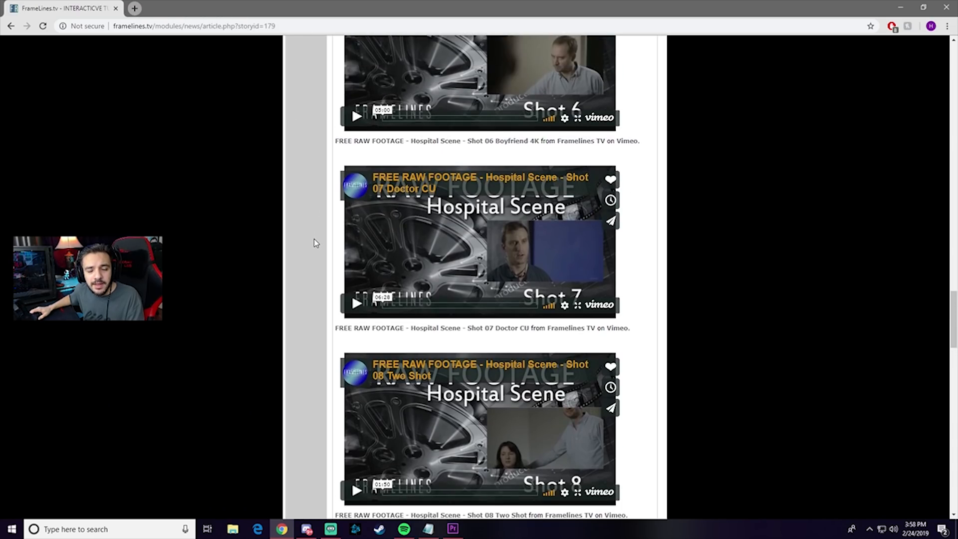
scroll(316, 243, up, 15)
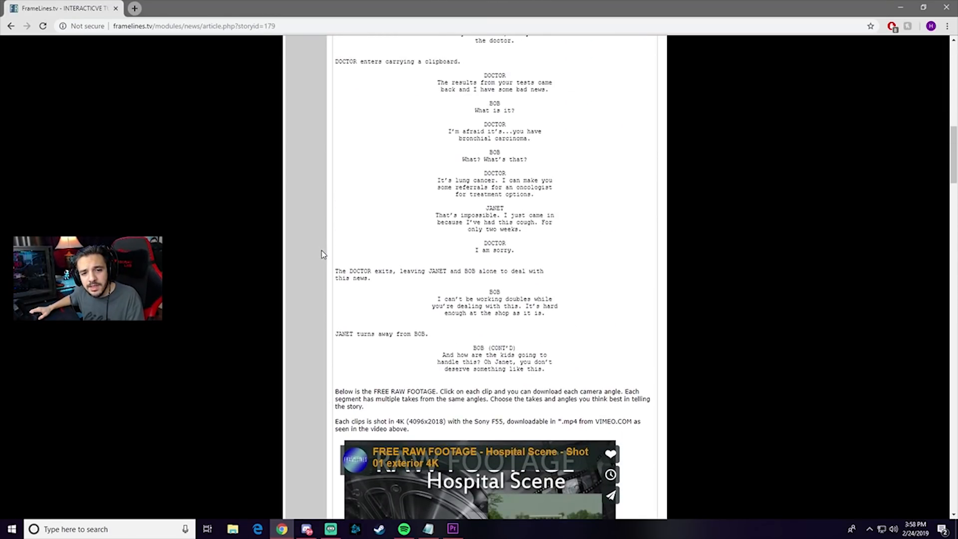
scroll(322, 255, up, 7)
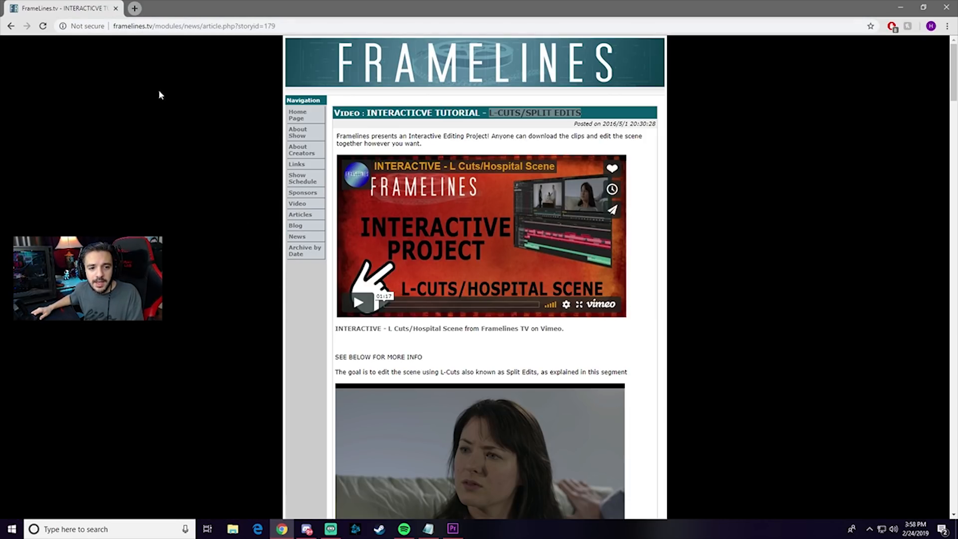
click(896, 7)
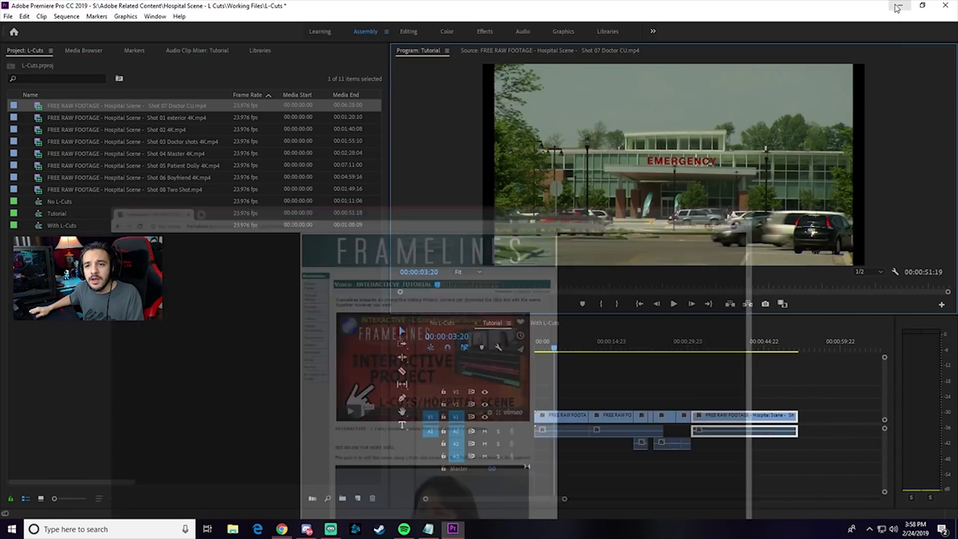